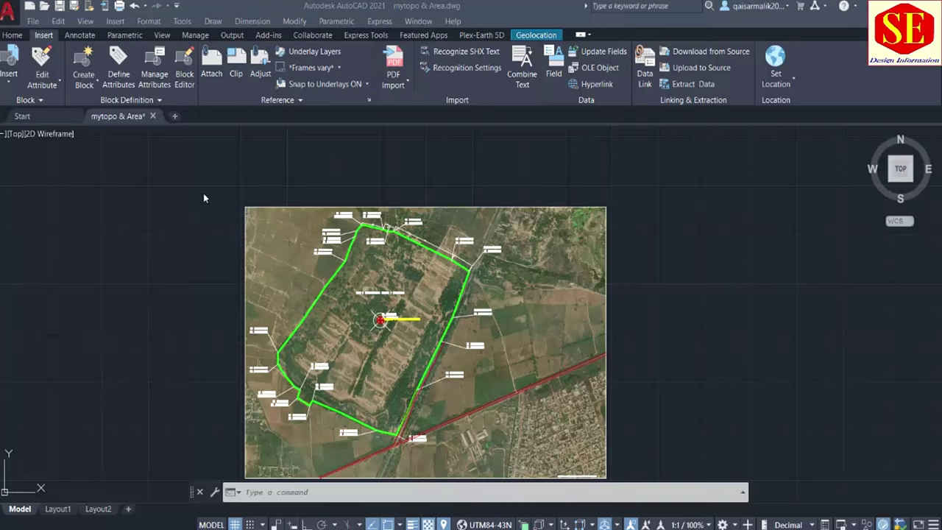
Pan and zoom the drawing to recentre the green site boundary and map image
middle_click_drag(353, 274, 343, 249)
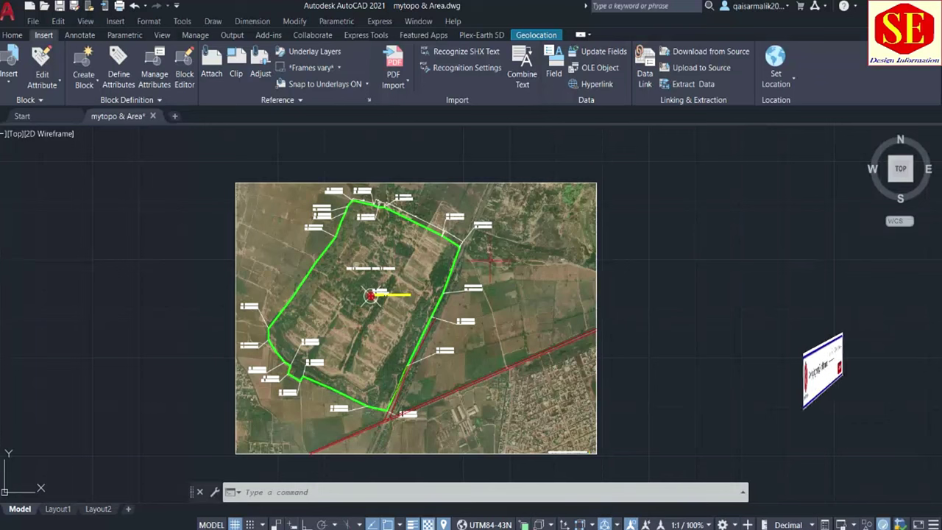
scroll(492, 228, "up", 2)
scroll(492, 228, "up", 3)
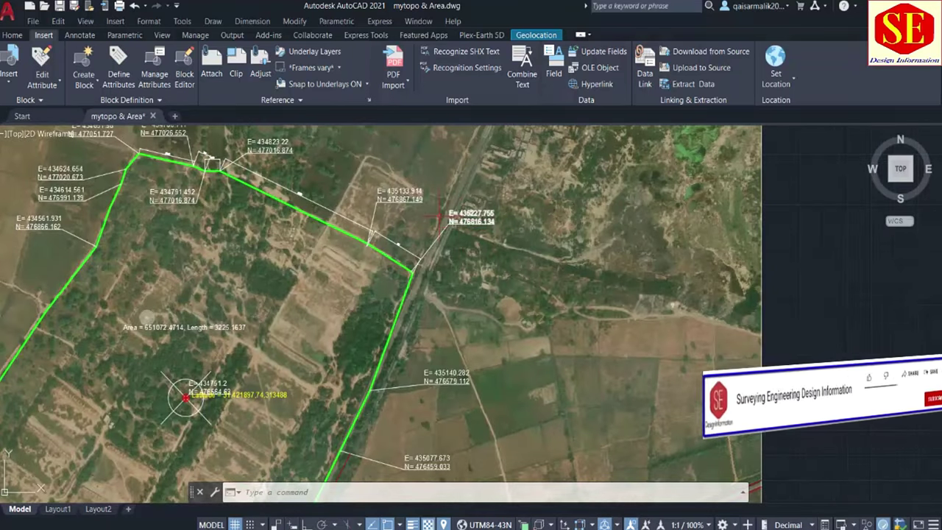
scroll(413, 243, "up", 2)
scroll(345, 215, "down", 2)
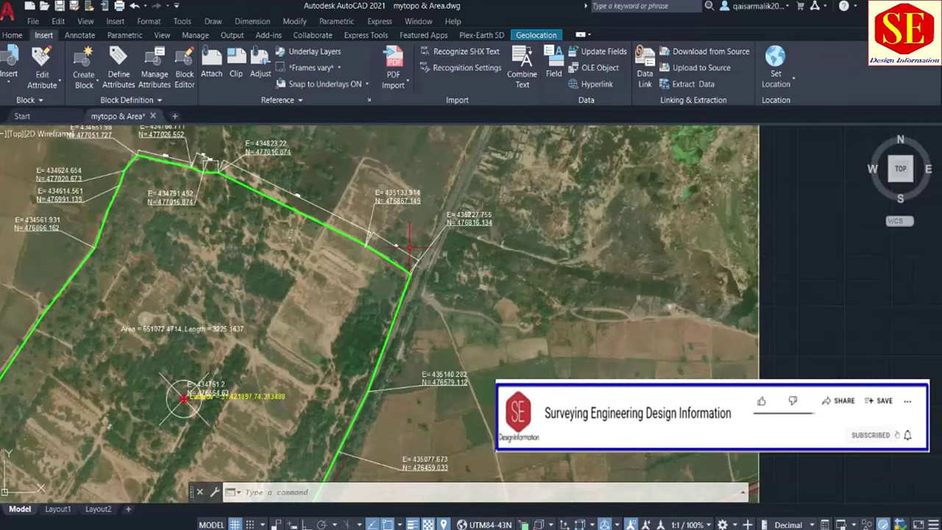
scroll(343, 263, "down", 3)
middle_click_drag(342, 263, 351, 254)
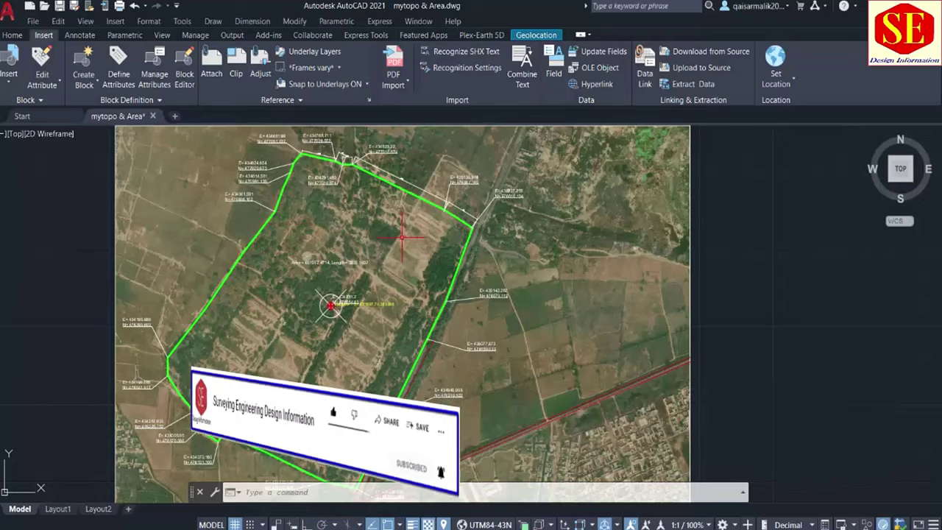
scroll(402, 236, "down", 2)
scroll(383, 250, "down", 2)
scroll(368, 262, "up", 2)
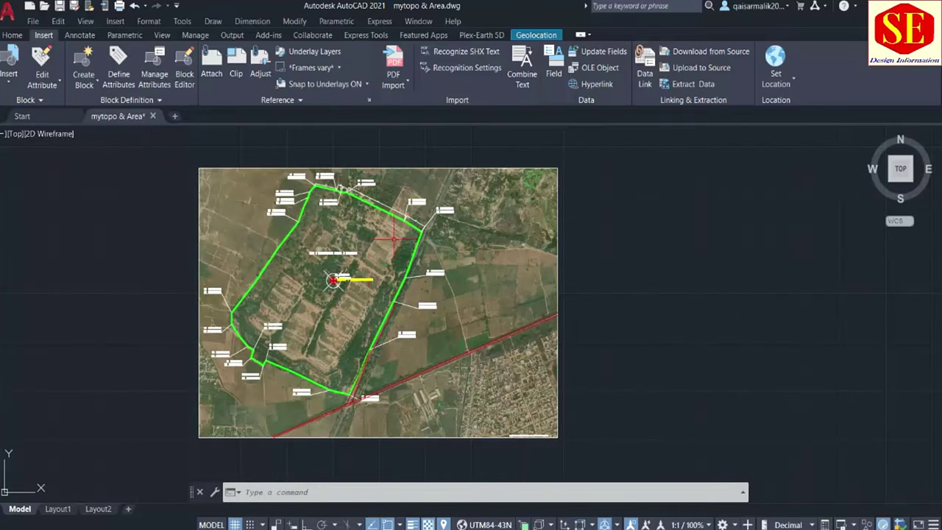
Select the map image and set the Geolocation Online Map to Map Aerial
left_click(505, 168)
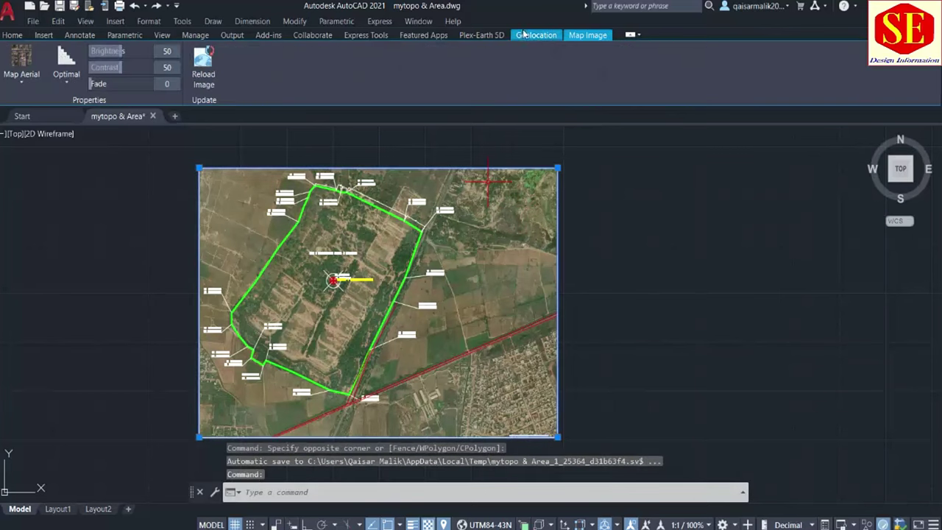
left_click(536, 35)
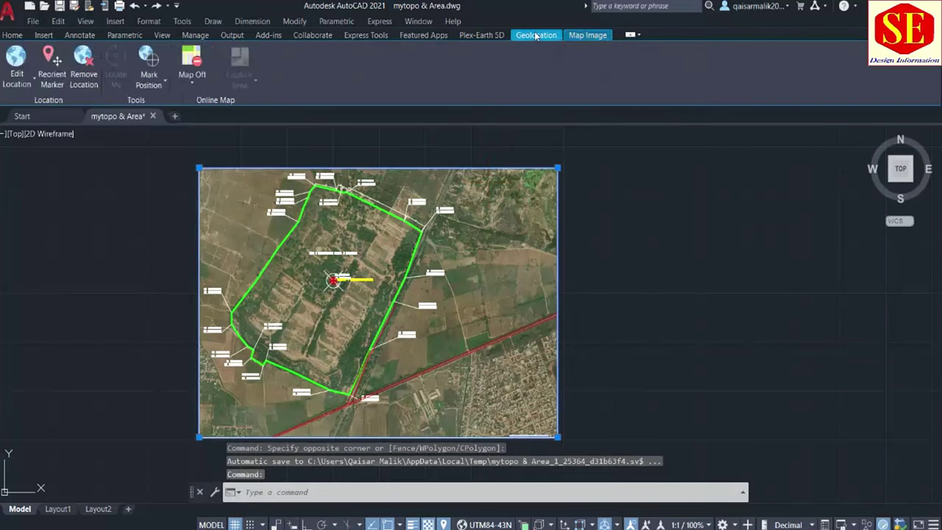
left_click(192, 79)
left_click(217, 106)
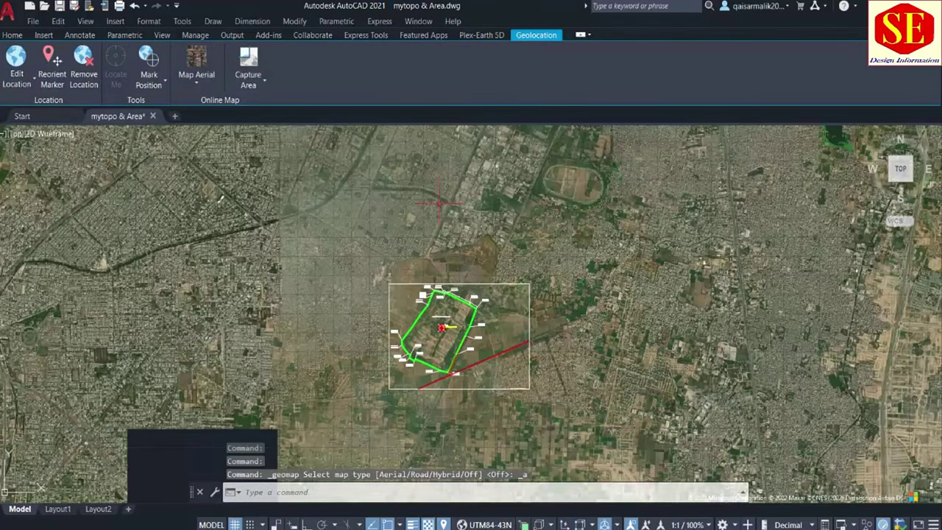
Zoom in and out to inspect the aerial imagery around the site boundary
scroll(493, 360, "up", 2)
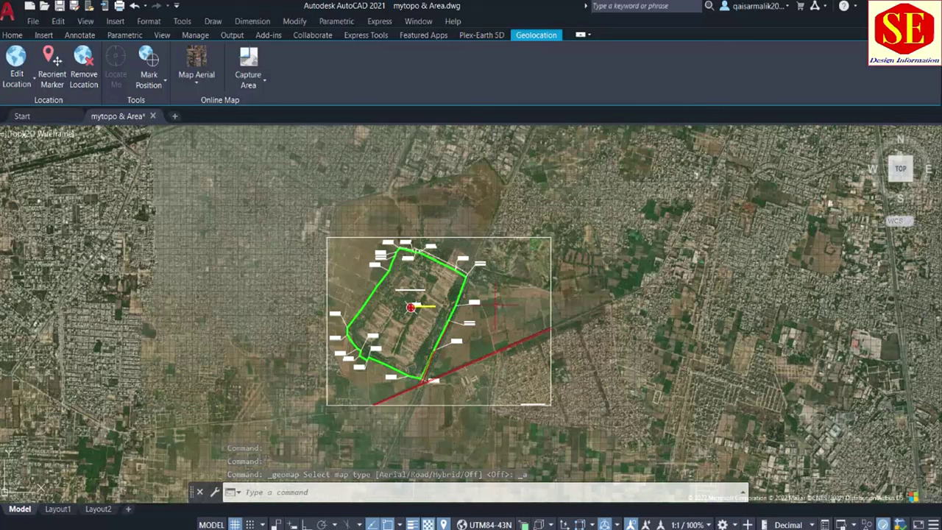
scroll(450, 272, "up", 4)
scroll(453, 272, "down", 2)
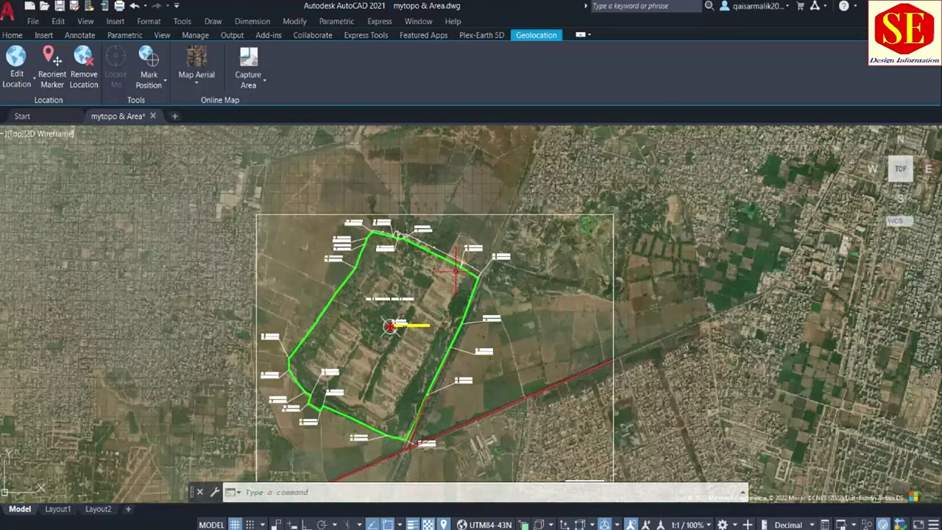
scroll(456, 271, "down", 2)
scroll(446, 263, "up", 2)
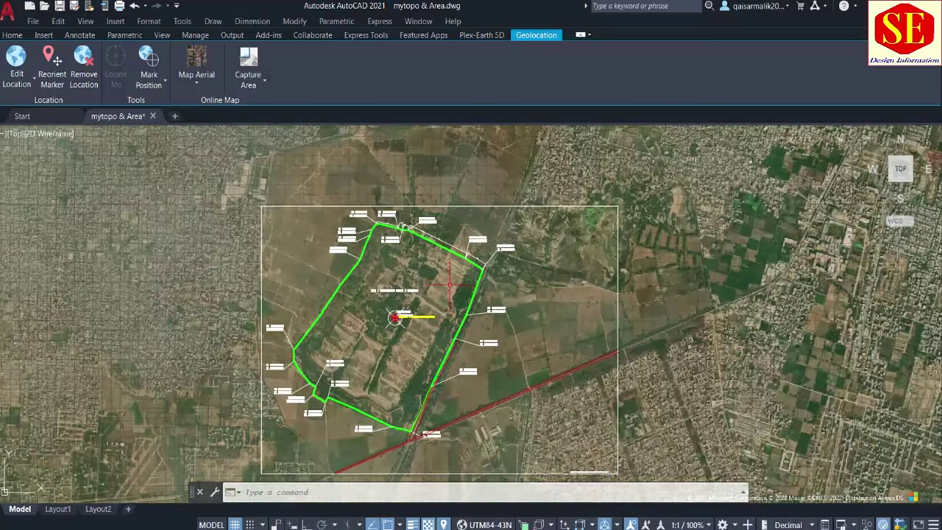
scroll(405, 316, "up", 2)
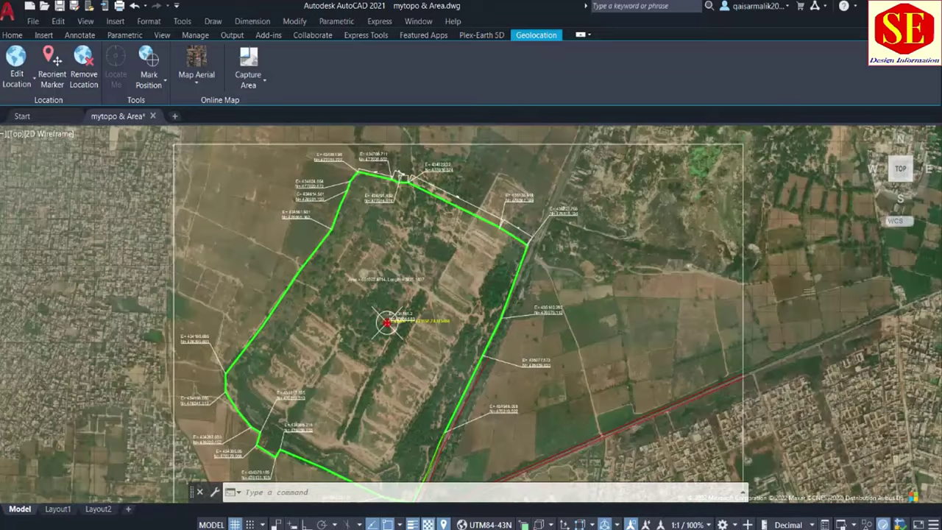
scroll(412, 331, "up", 2)
scroll(412, 332, "up", 2)
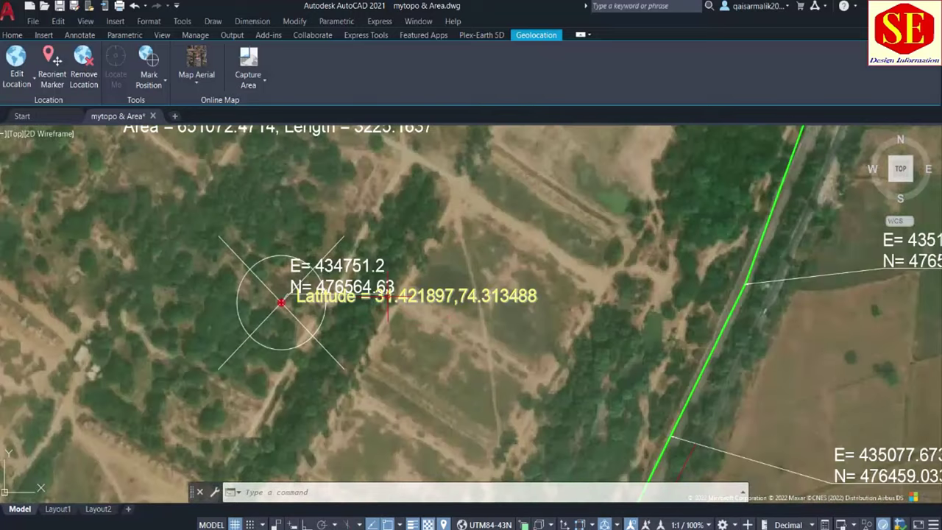
scroll(405, 328, "down", 1)
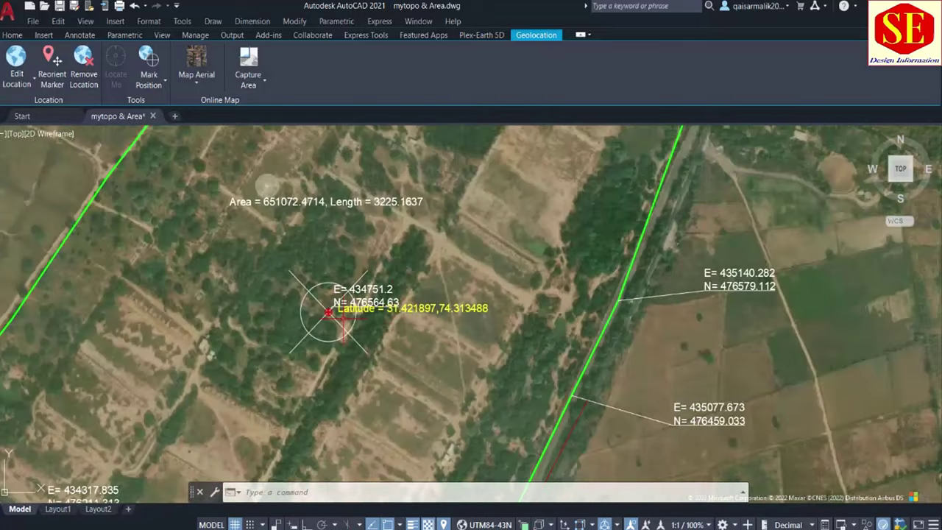
scroll(328, 311, "down", 2)
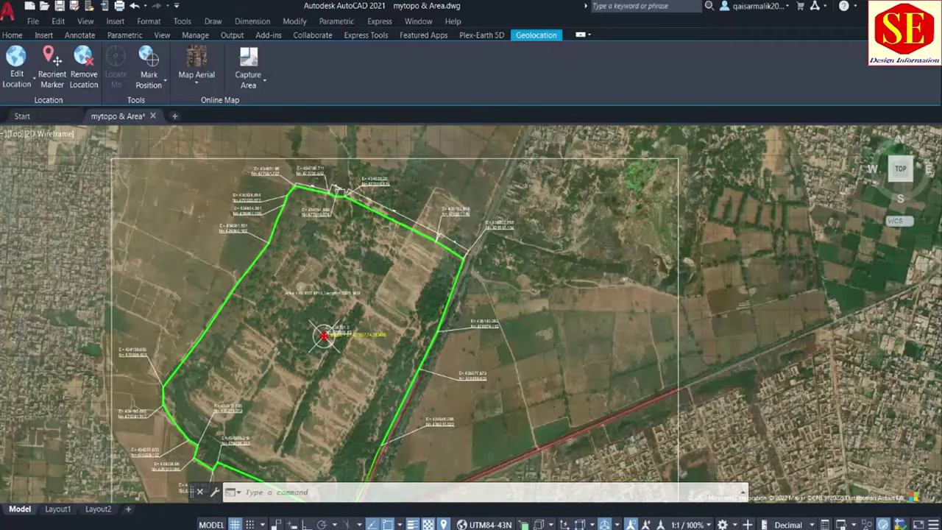
scroll(316, 295, "down", 1)
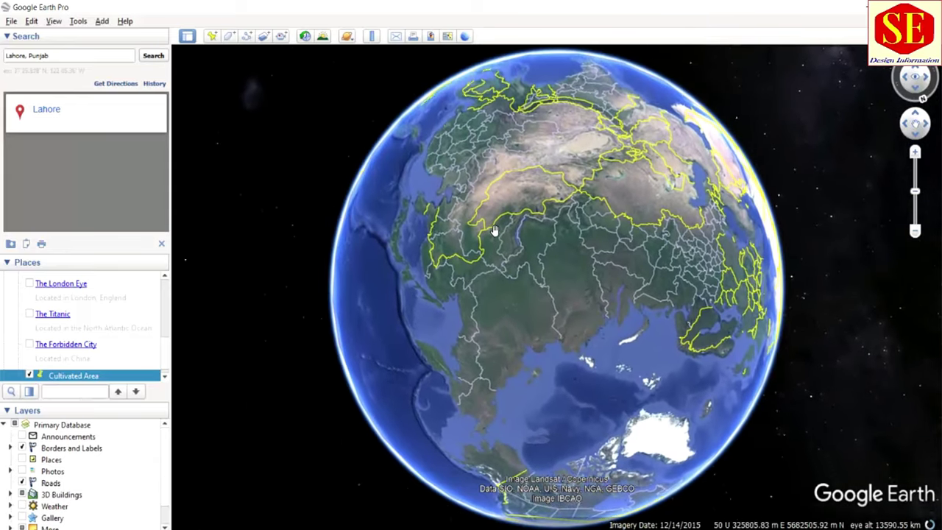
Search for Lahore, Punjab and zoom onto the Cultivated Area placemark beside Tehran Rd
left_click(13, 58)
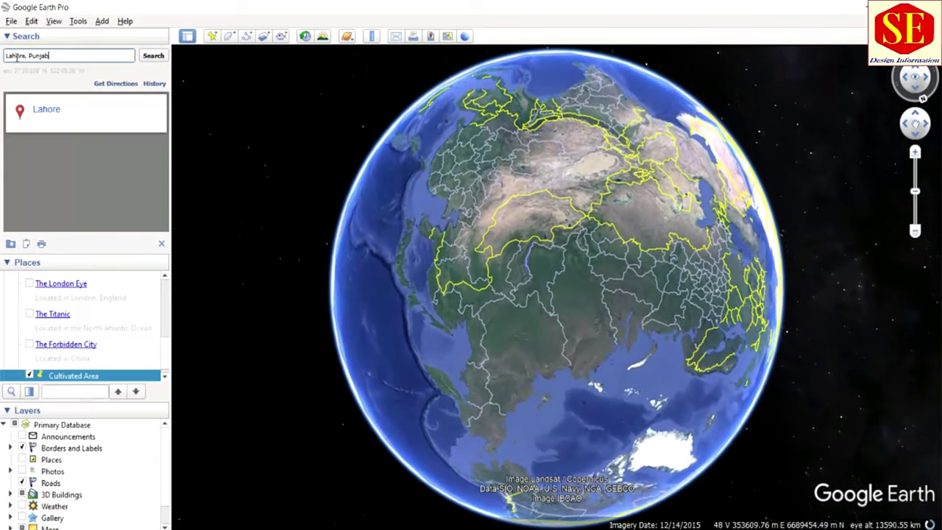
left_click(161, 60)
key("Return")
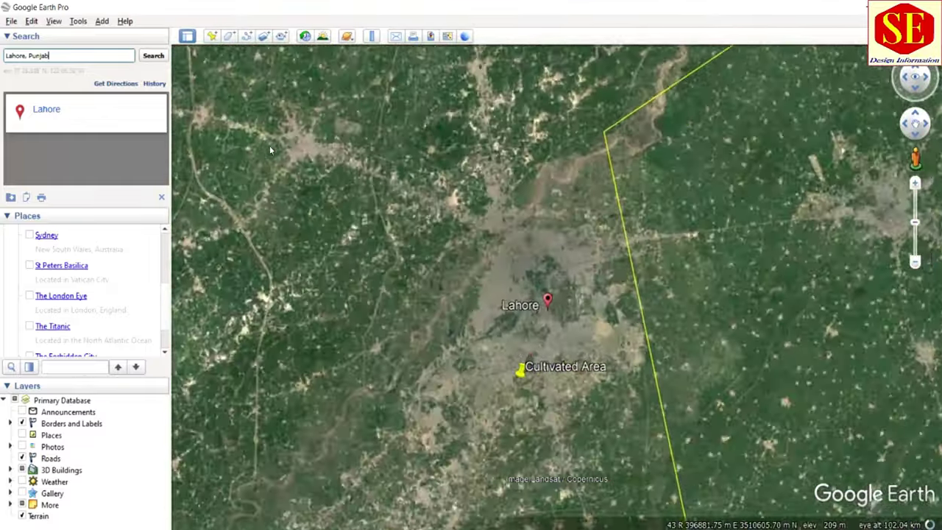
scroll(530, 409, "up", 5)
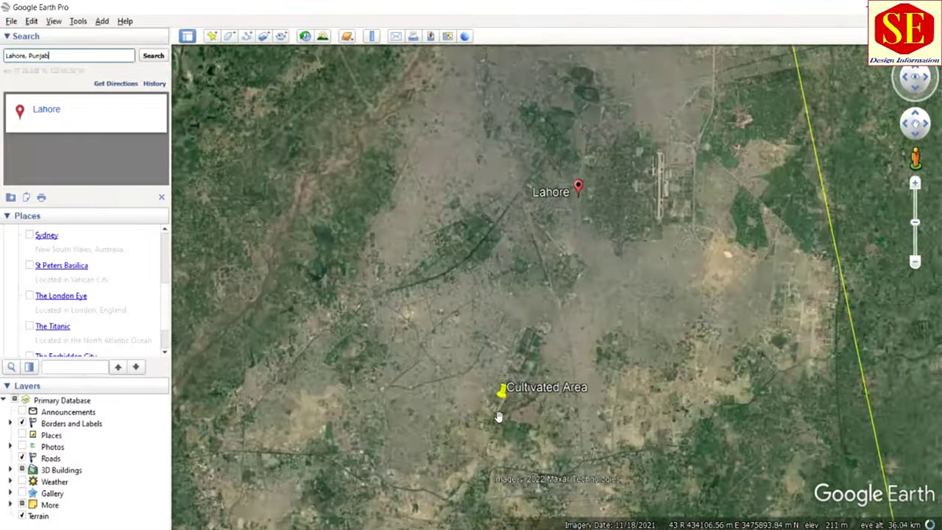
scroll(491, 371, "up", 3)
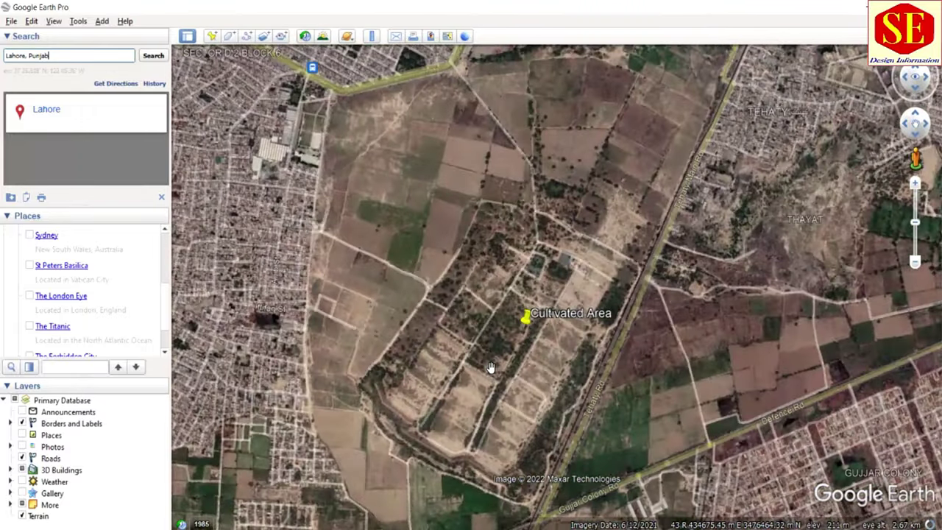
scroll(538, 334, "up", 2)
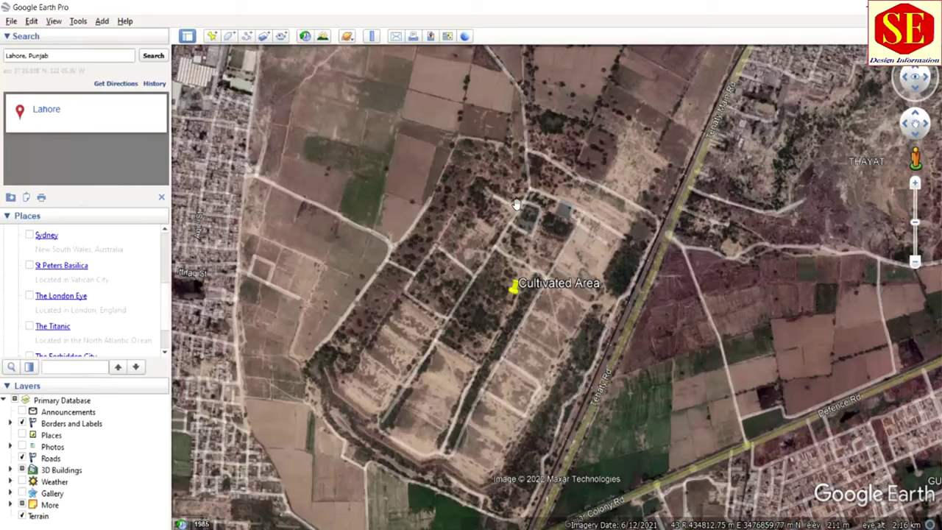
scroll(488, 304, "up", 2)
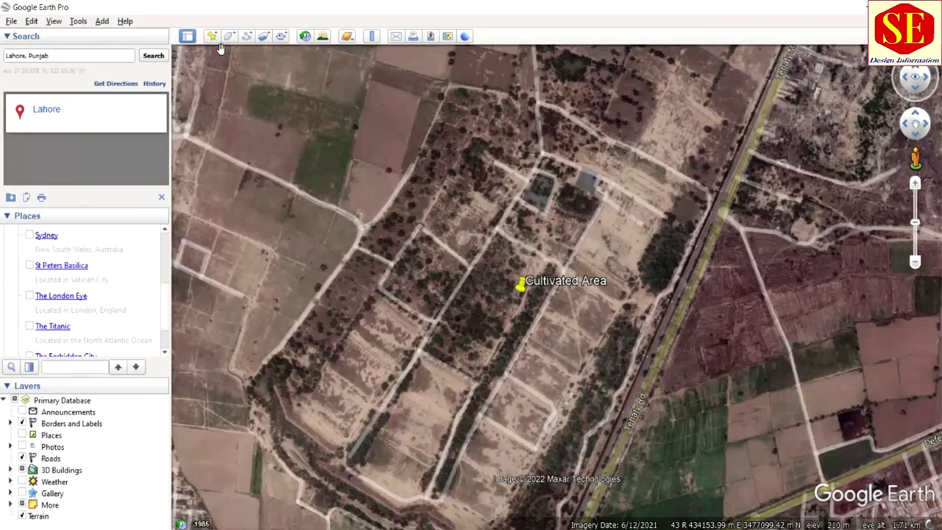
scroll(525, 268, "down", 2)
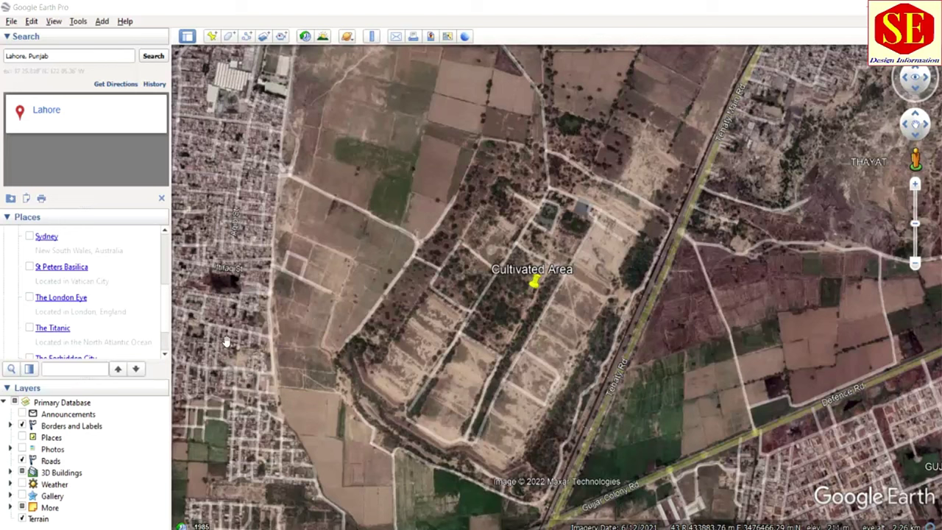
Delete the existing Cultivated Area saved place
left_click(136, 369)
right_click(112, 347)
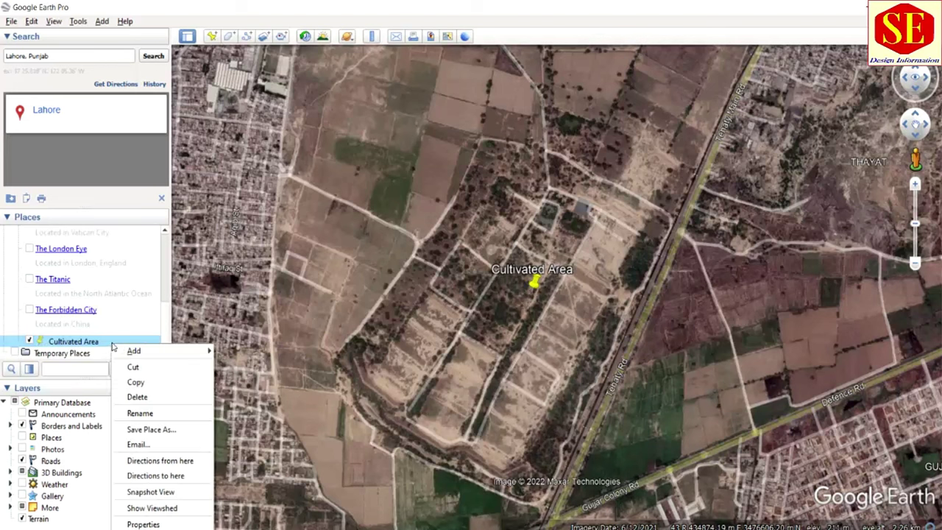
left_click(156, 397)
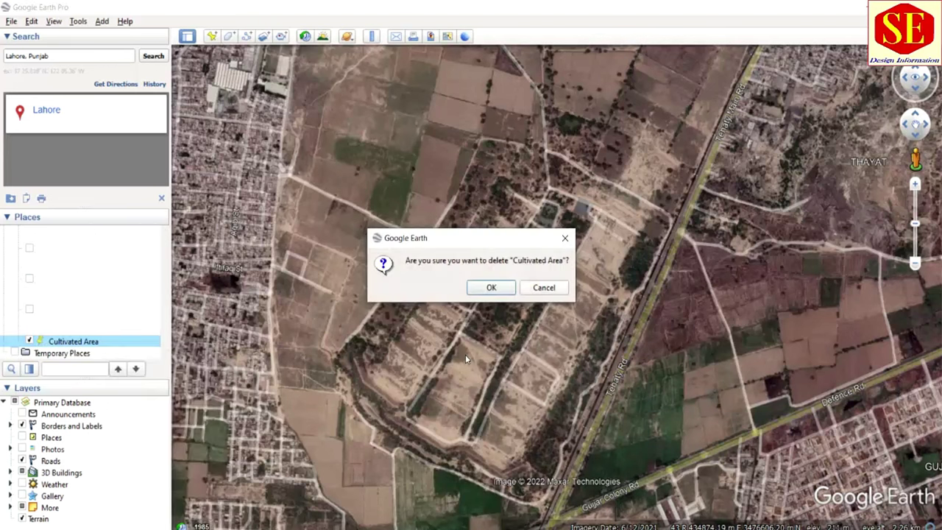
left_click(492, 291)
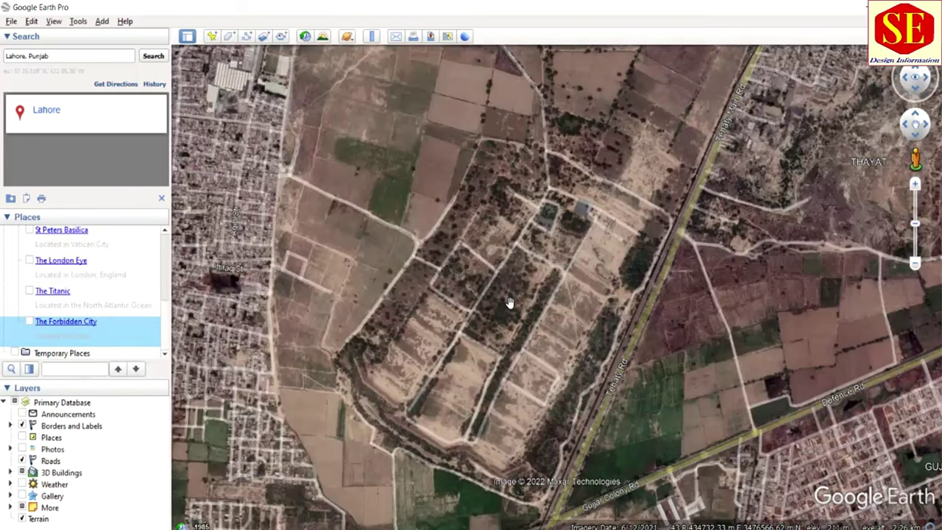
In Options, set coordinates to Universal Transverse Mercator with Meters, Kilometers units and apply
left_click(77, 22)
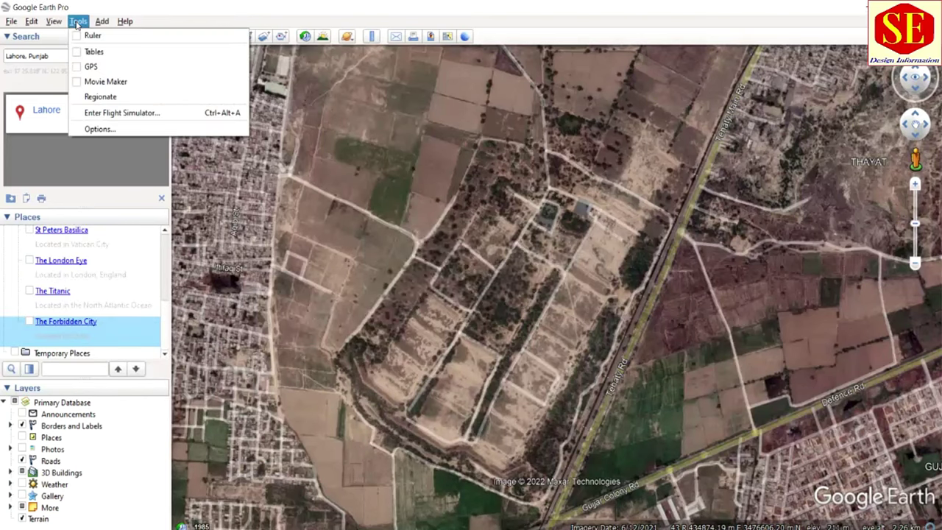
left_click(92, 129)
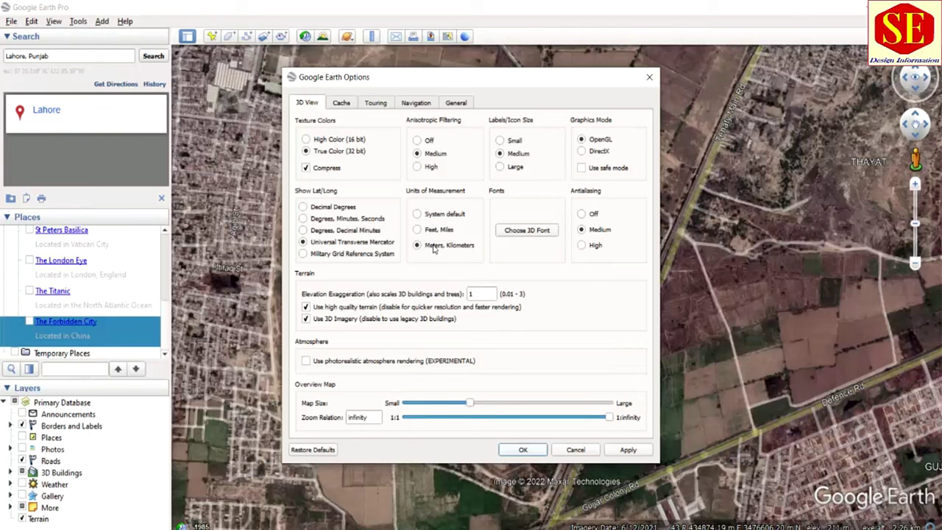
left_click(313, 450)
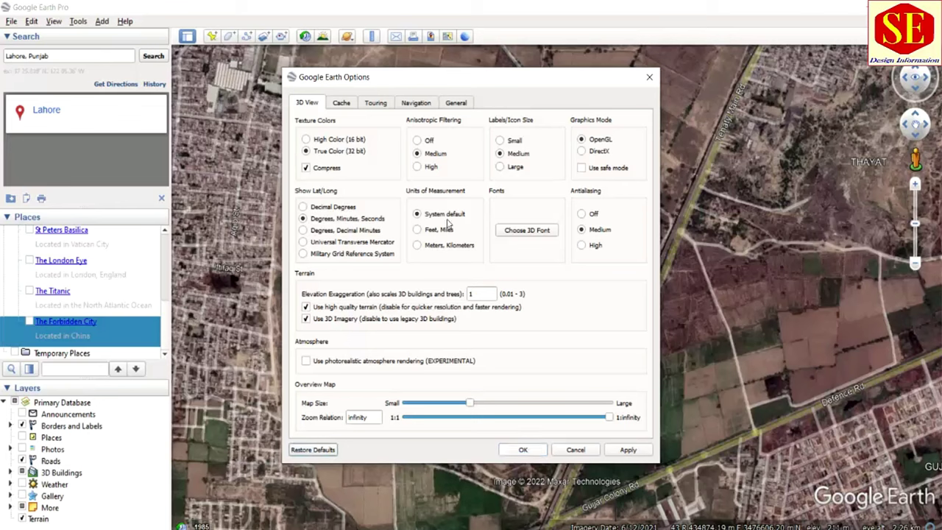
left_click(324, 243)
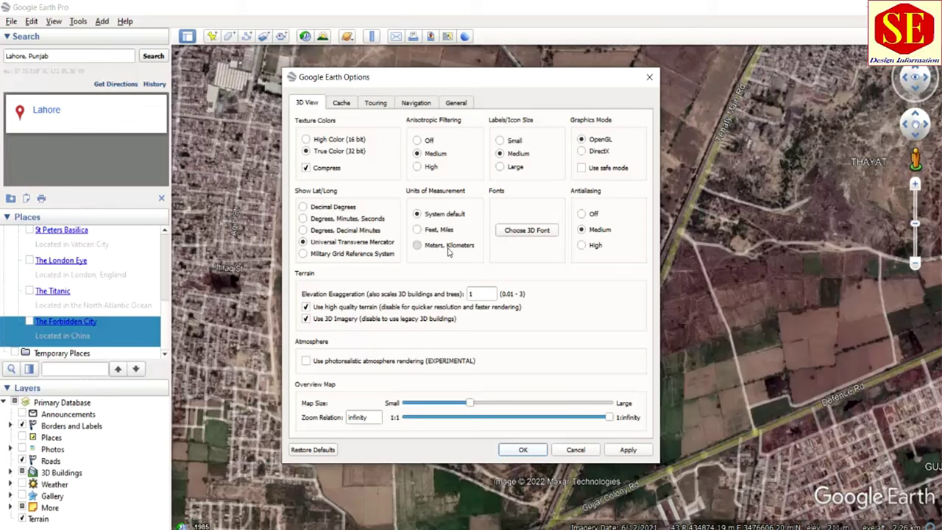
left_click(626, 450)
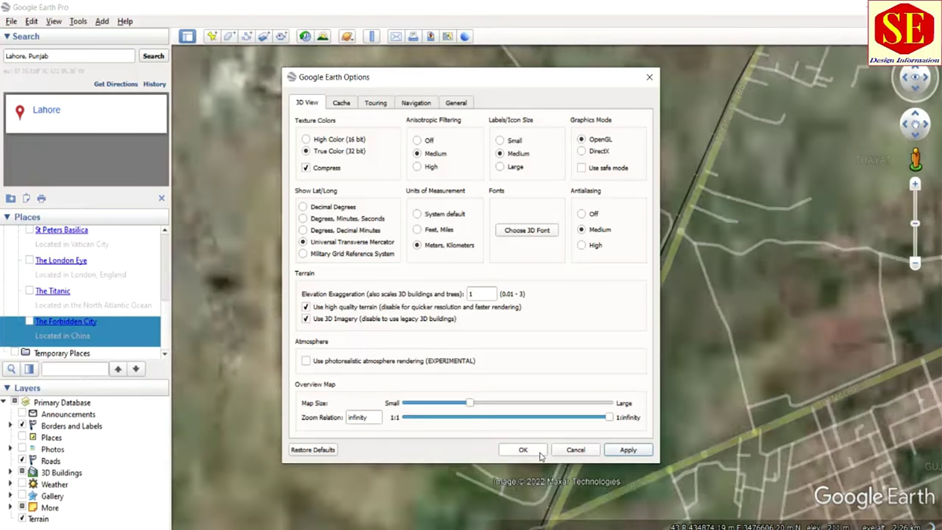
left_click(539, 450)
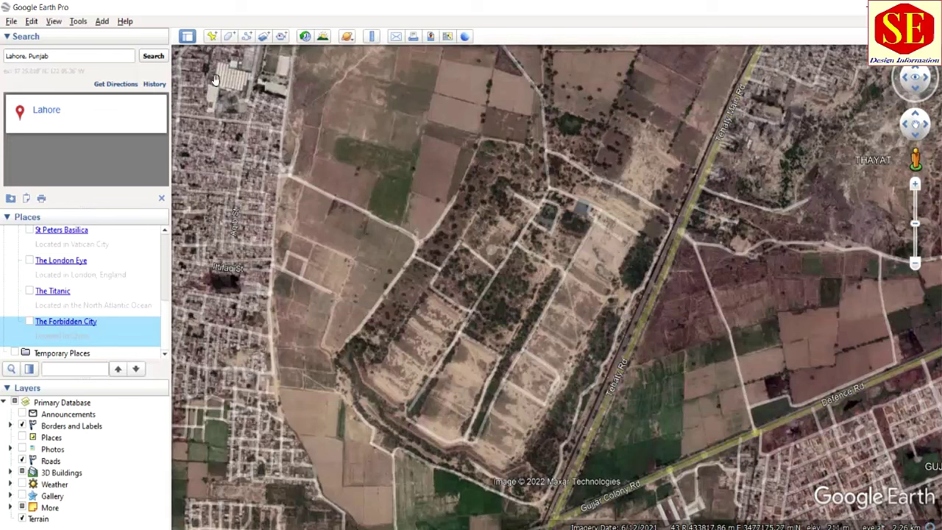
Add a placemark on the cultivated plots and paste its Easting into the description
left_click(212, 37)
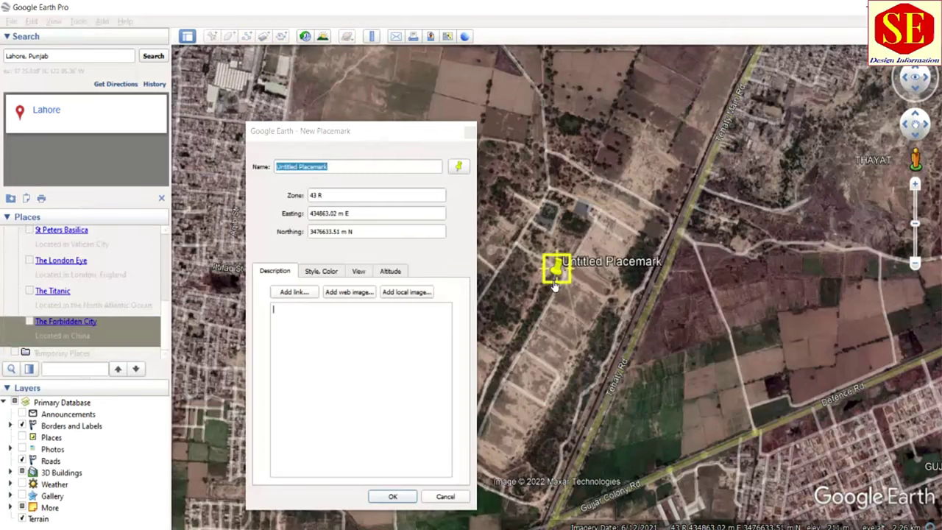
mouse_move(556, 286)
left_mouse_down()
mouse_move(538, 285)
mouse_move(517, 313)
left_mouse_up()
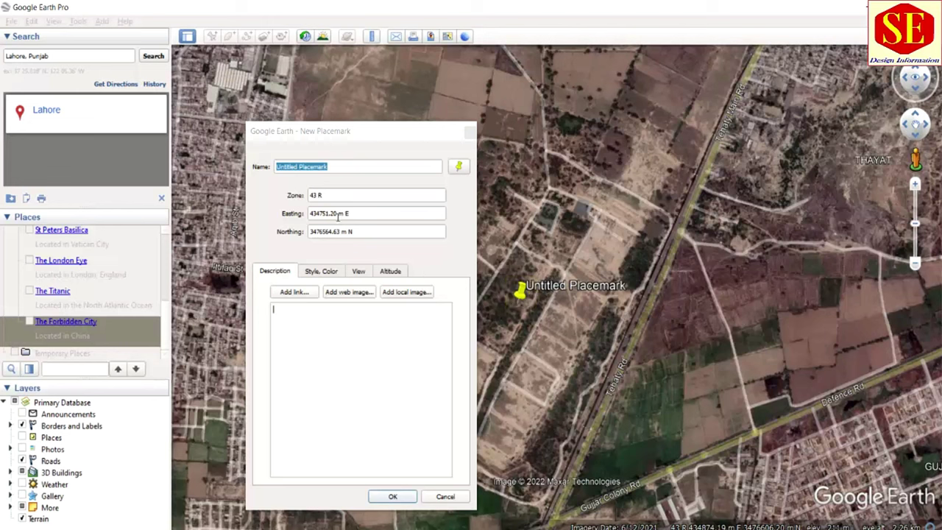
double_click(339, 214)
right_click(329, 214)
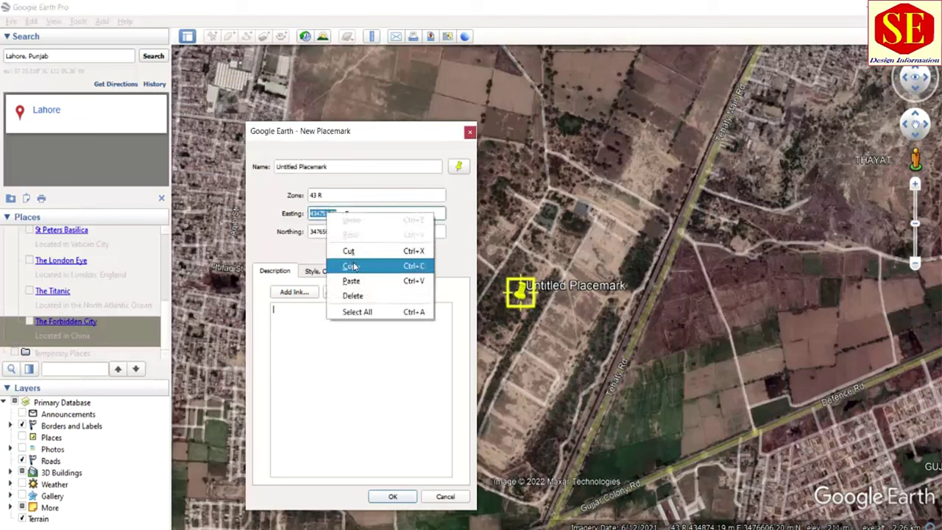
left_click(353, 266)
left_click(294, 314)
right_click(294, 318)
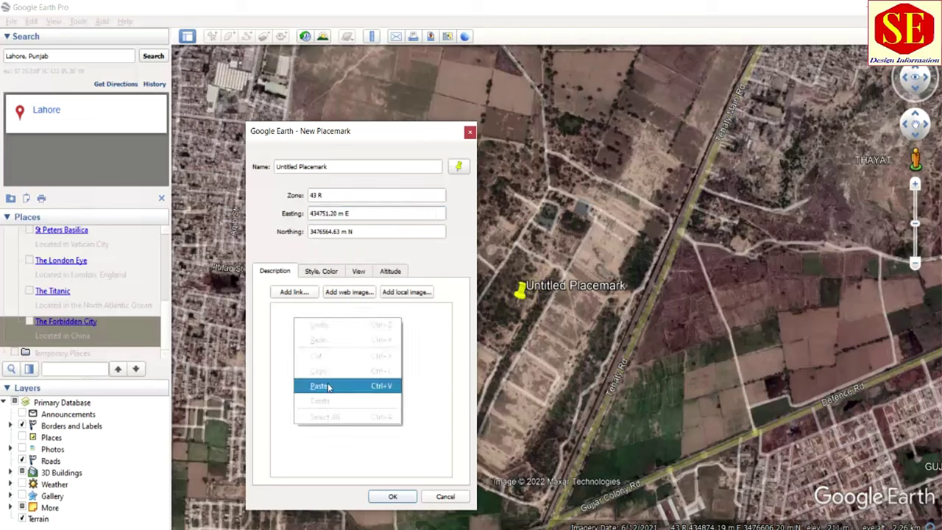
left_click(328, 387)
Paste the Northing on a new line and prefix the values with E= and N=
left_click_drag(328, 230, 310, 232)
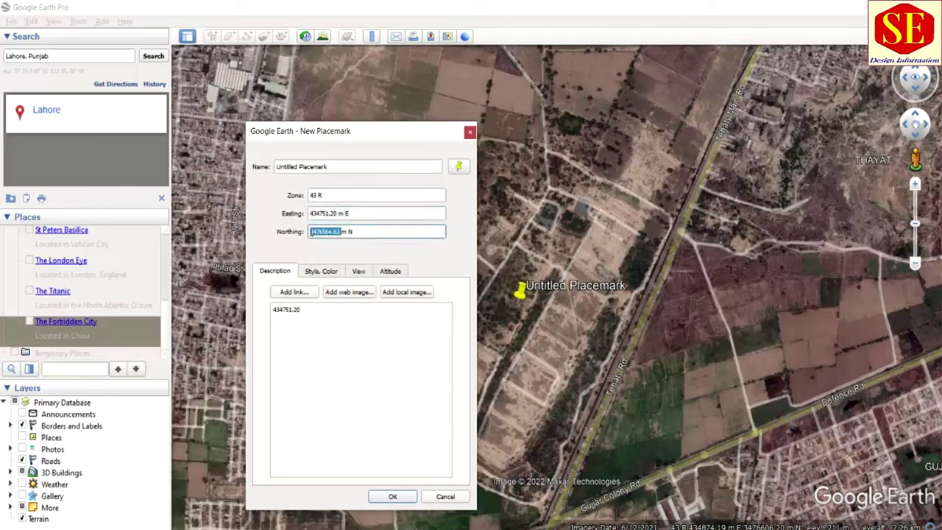
right_click(311, 232)
left_click(335, 287)
left_click(306, 314)
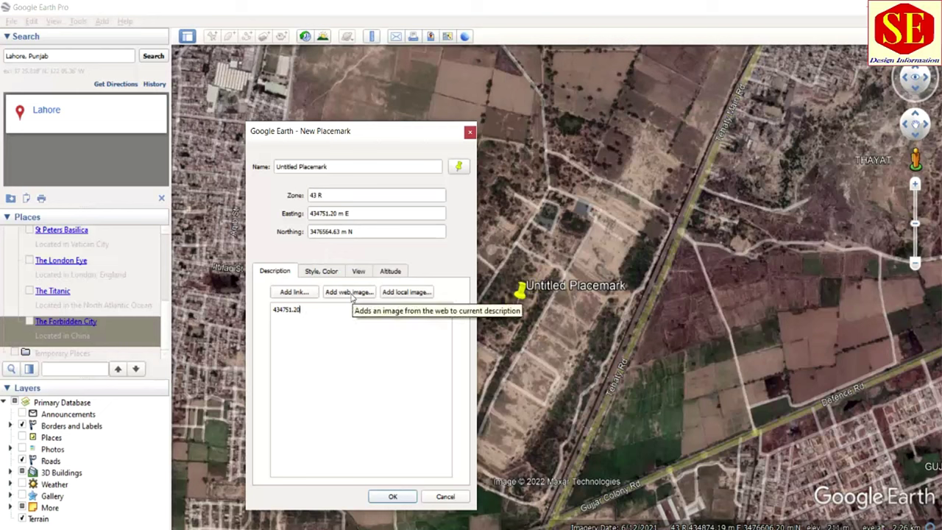
key("Return")
key("ctrl+v")
key("Return")
left_click(273, 310)
type("E")
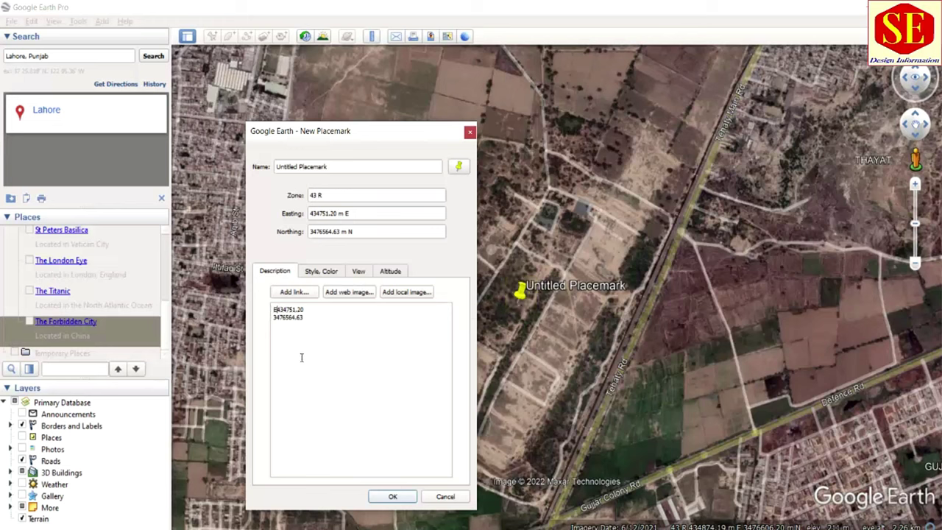
type("=")
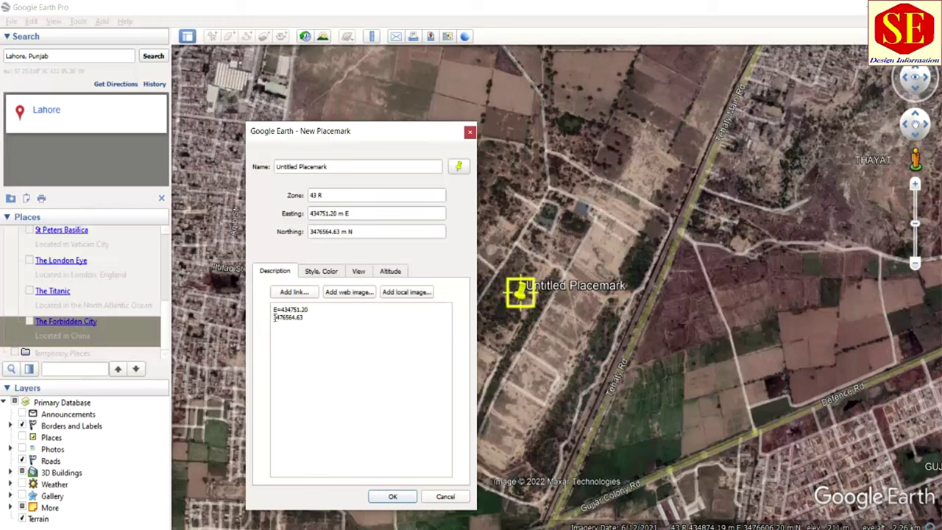
type("N=")
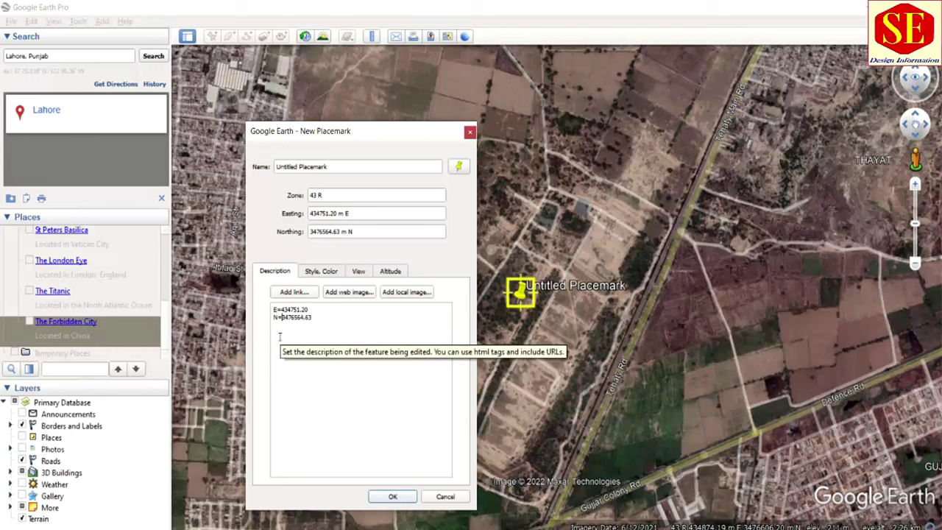
left_click(301, 361)
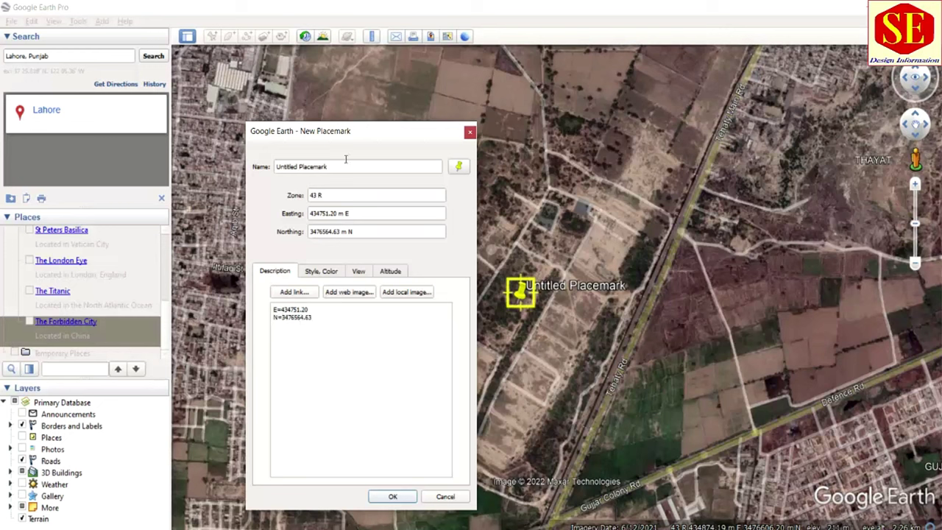
Name the placemark 'Cultevated Area' and save it
left_click_drag(346, 165, 180, 167)
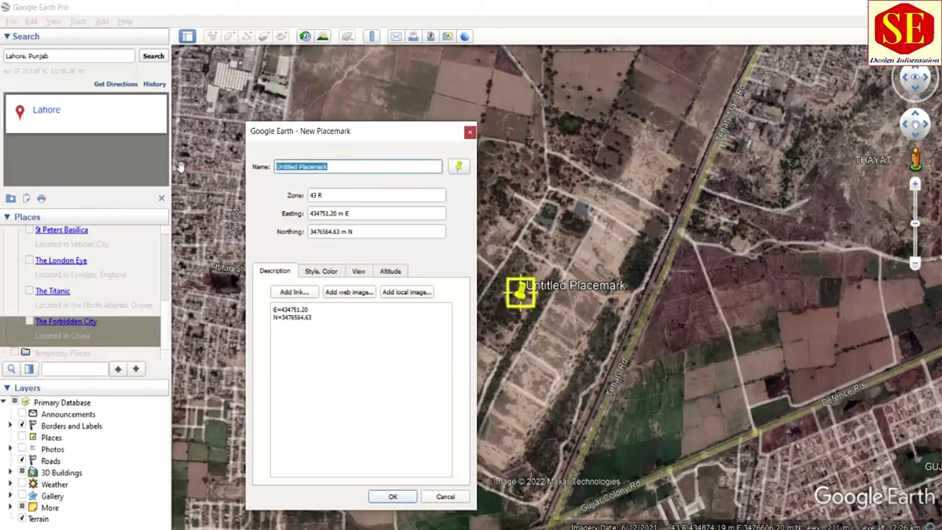
type("Cult")
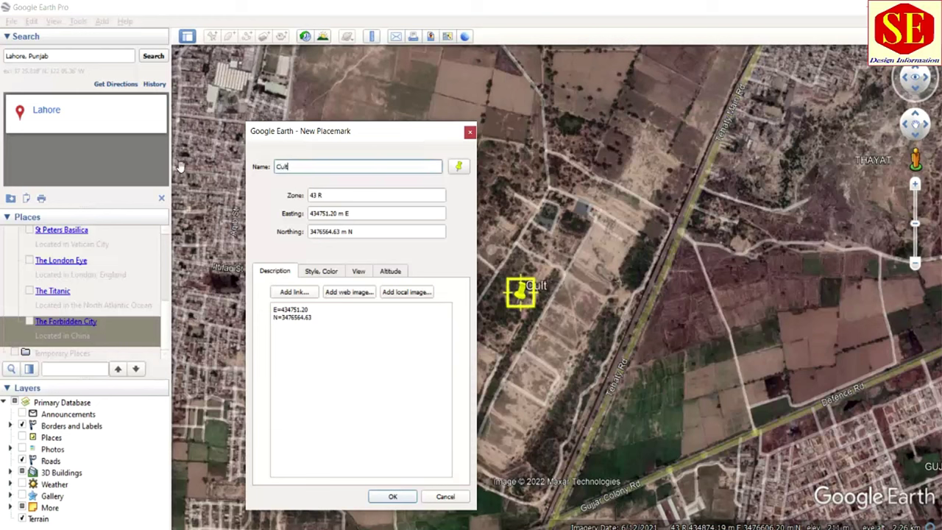
type("evated A")
type("rea")
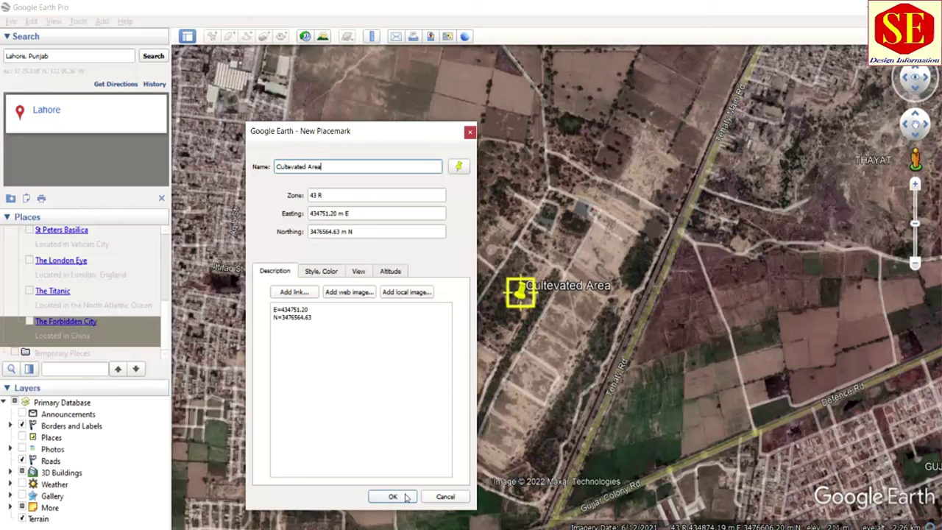
left_click(392, 497)
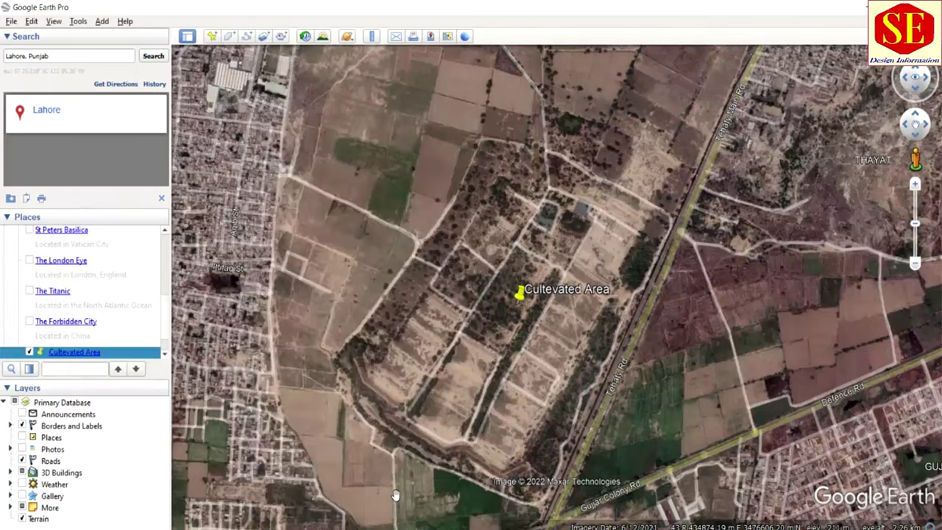
left_click(520, 293)
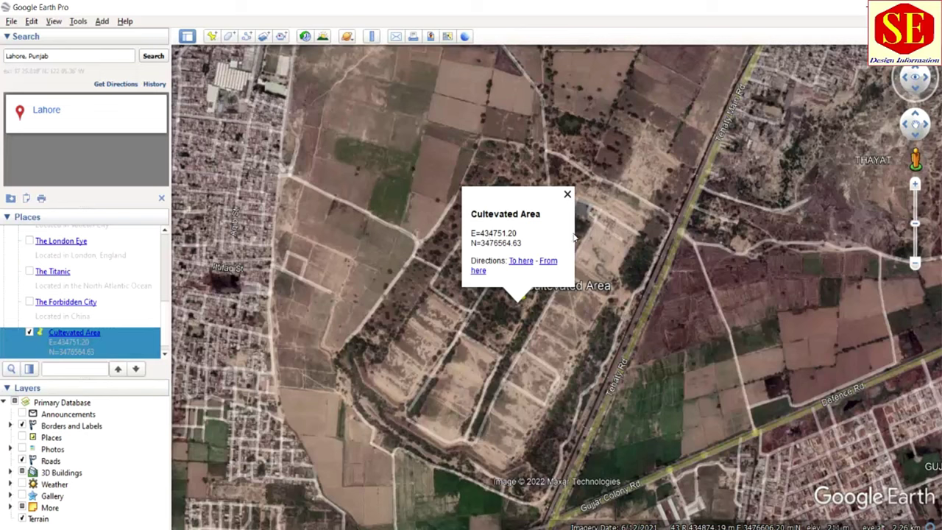
Close the balloon and set Show Lat/Long to Decimal Degrees in Options
left_click(566, 194)
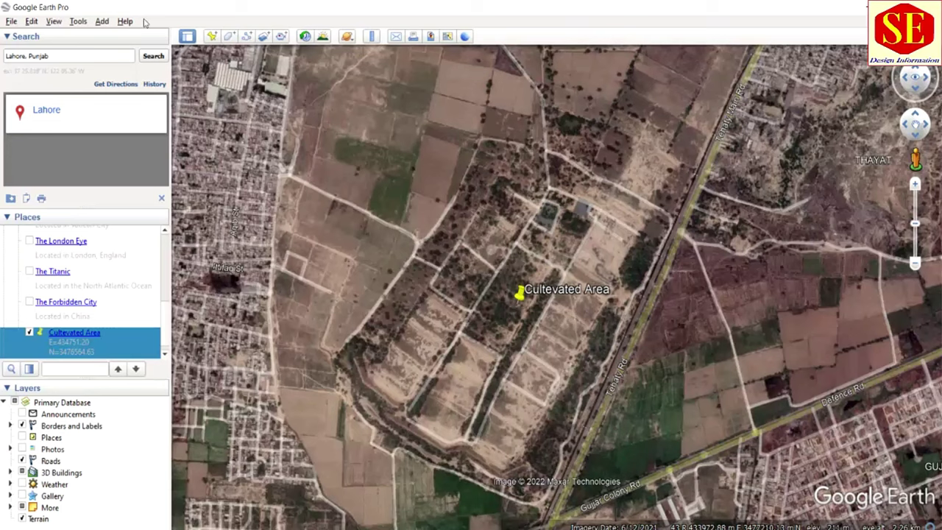
left_click(85, 22)
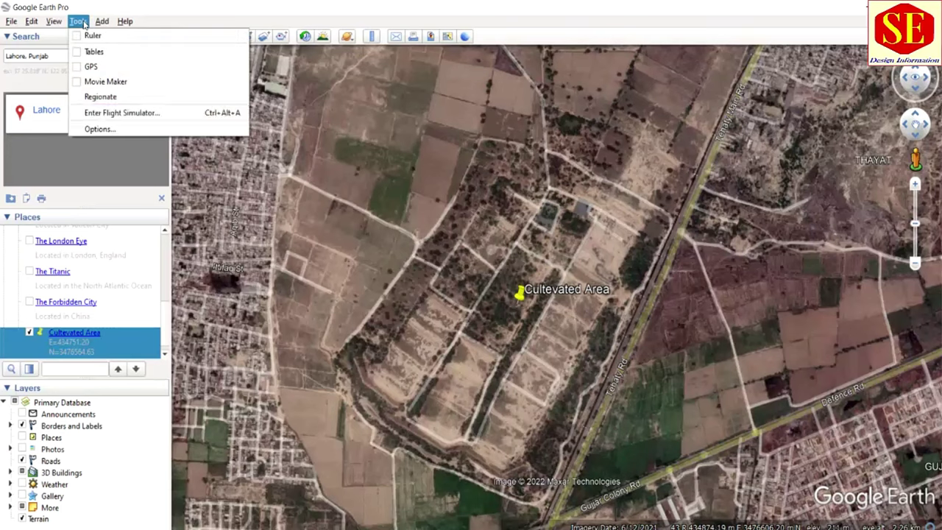
left_click(116, 131)
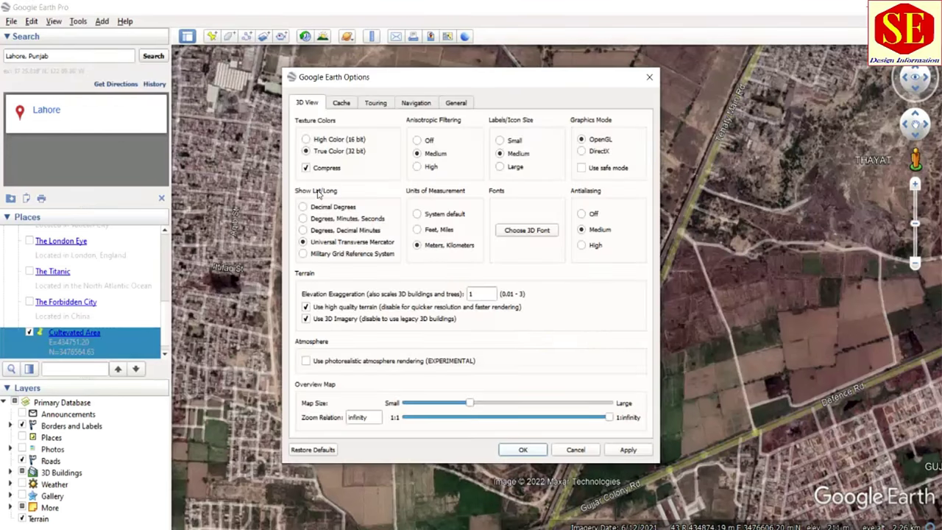
left_click(303, 207)
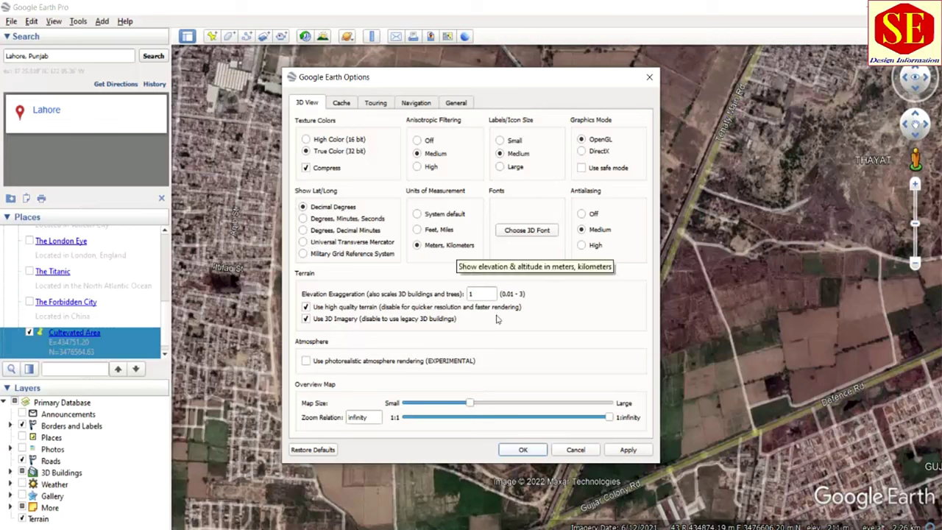
left_click(623, 453)
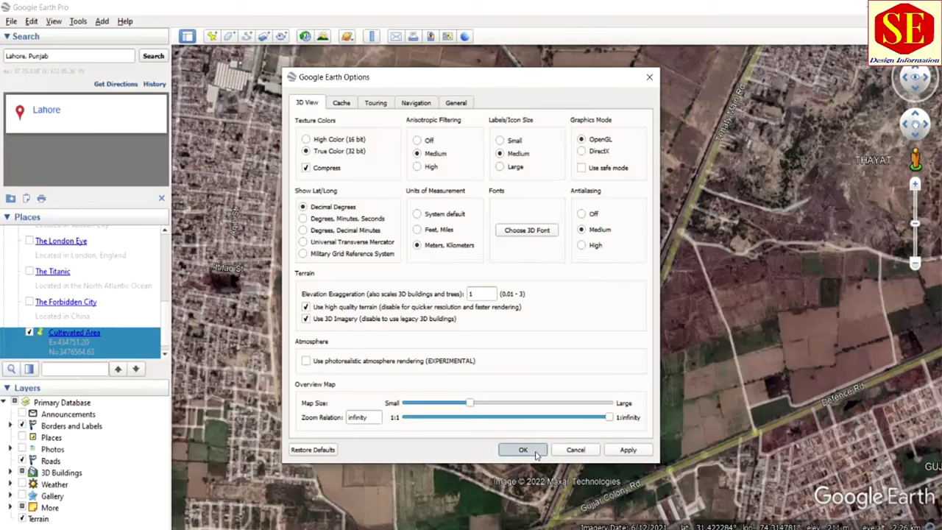
left_click(522, 449)
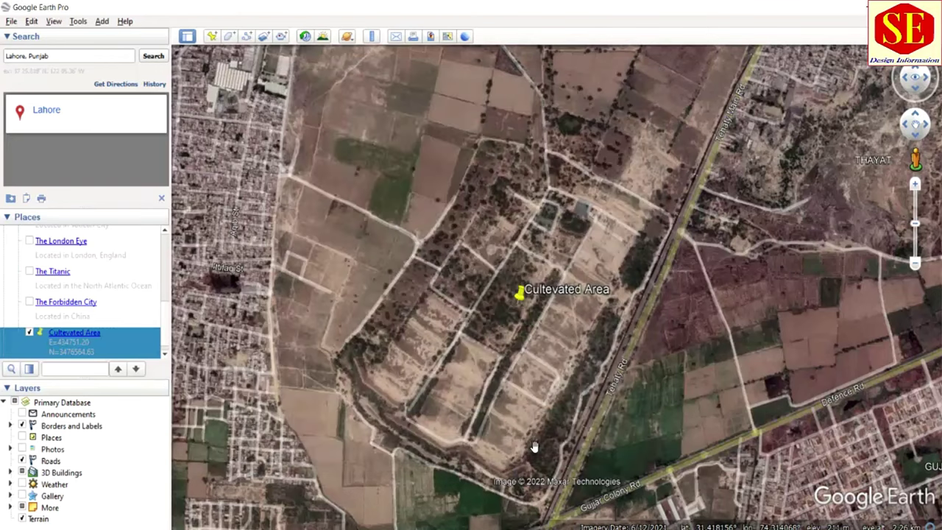
Open the Cultevated Area properties and paste the latitude into the description
left_click(520, 293)
right_click(519, 293)
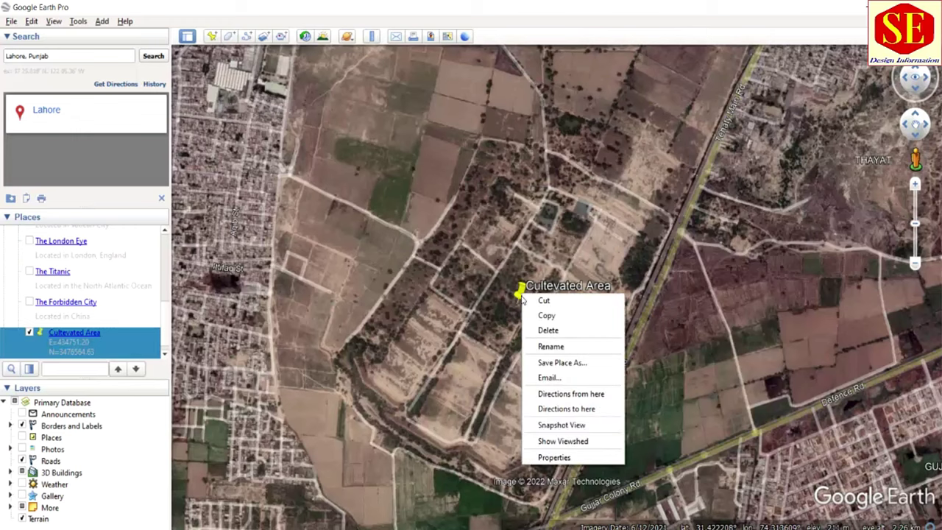
left_click(560, 458)
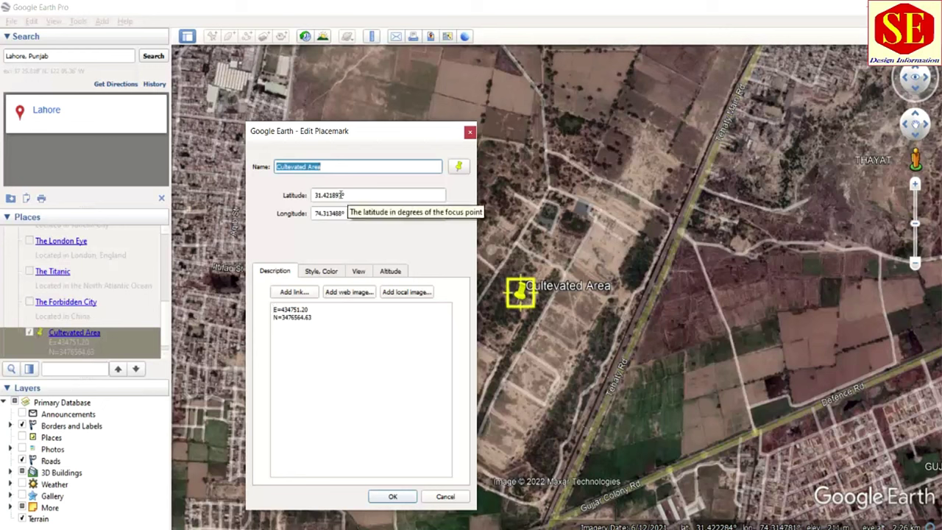
left_click_drag(340, 195, 318, 195)
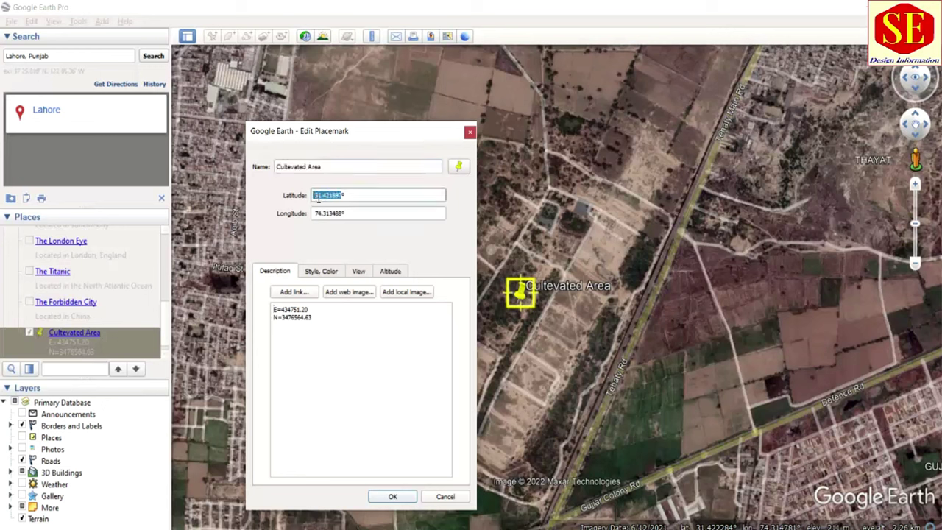
right_click(318, 198)
left_click(349, 254)
left_click(320, 324)
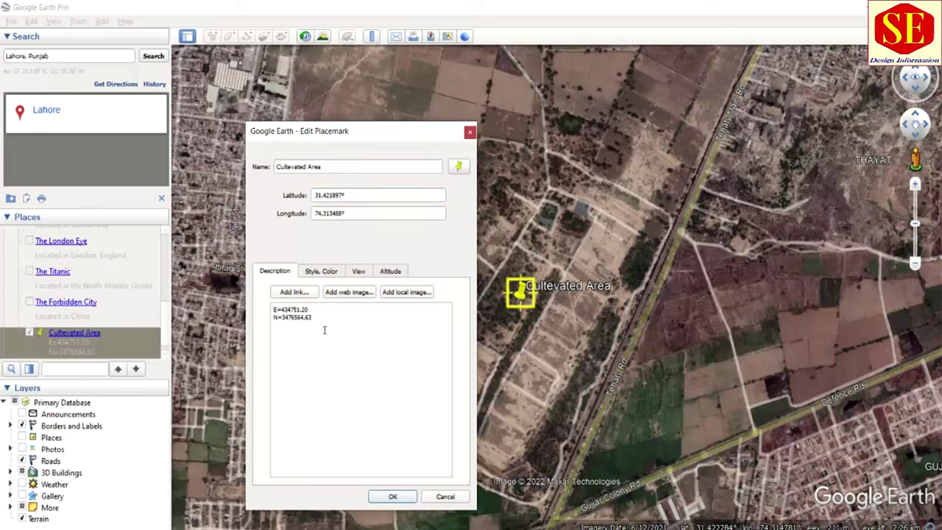
key("ctrl+v")
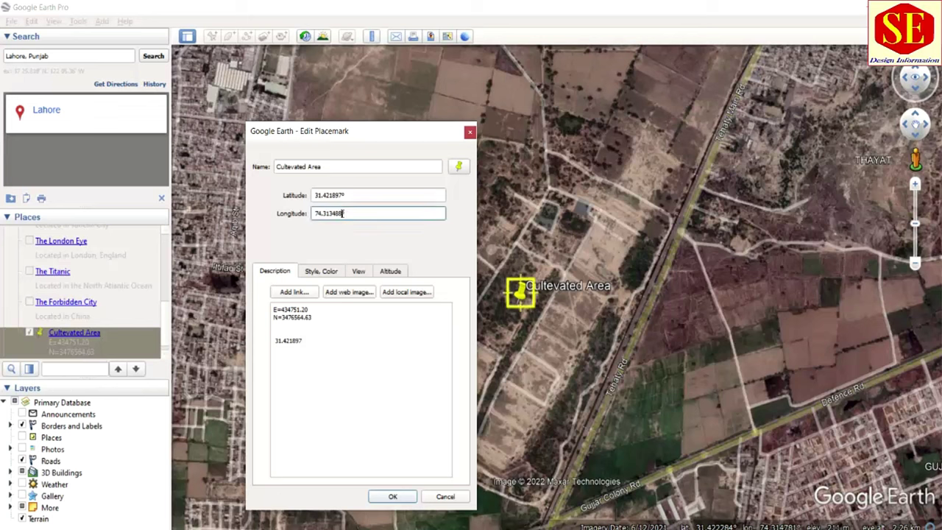
Paste the longitude on a new line below the latitude
left_click_drag(343, 214, 316, 214)
right_click(317, 214)
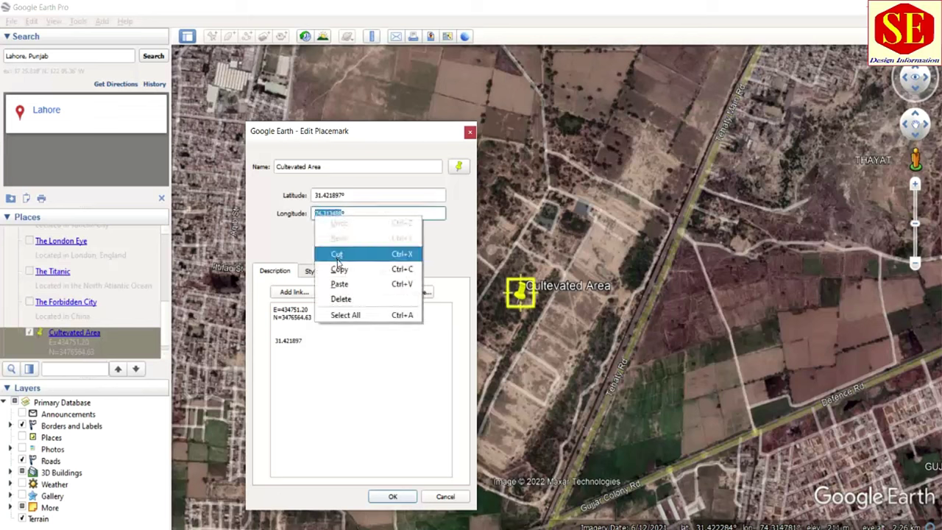
left_click(338, 268)
left_click(302, 341)
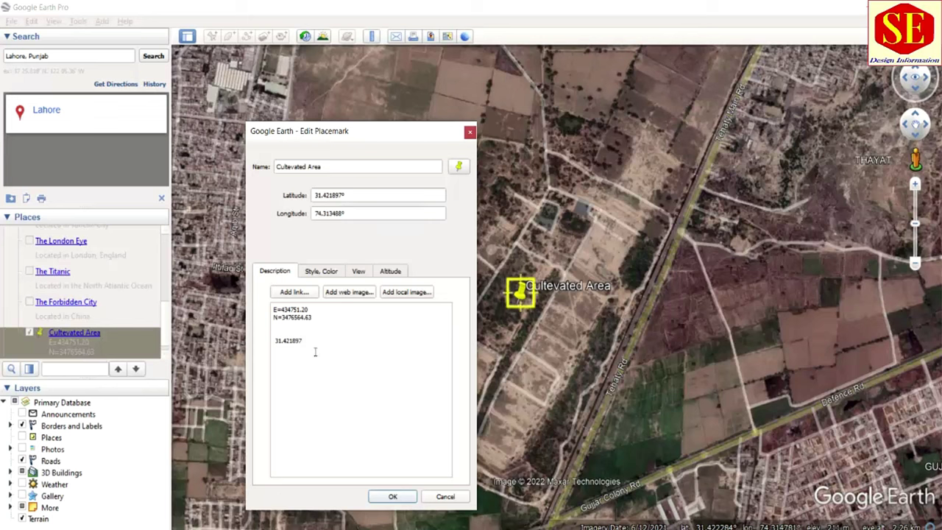
key("Return")
key("ctrl+v")
Append the northing after the easting with a comma and delete the leftover N= line
left_click_drag(284, 317, 315, 318)
right_click(301, 316)
left_click(326, 370)
left_click(305, 315)
type(",")
key("ctrl+v")
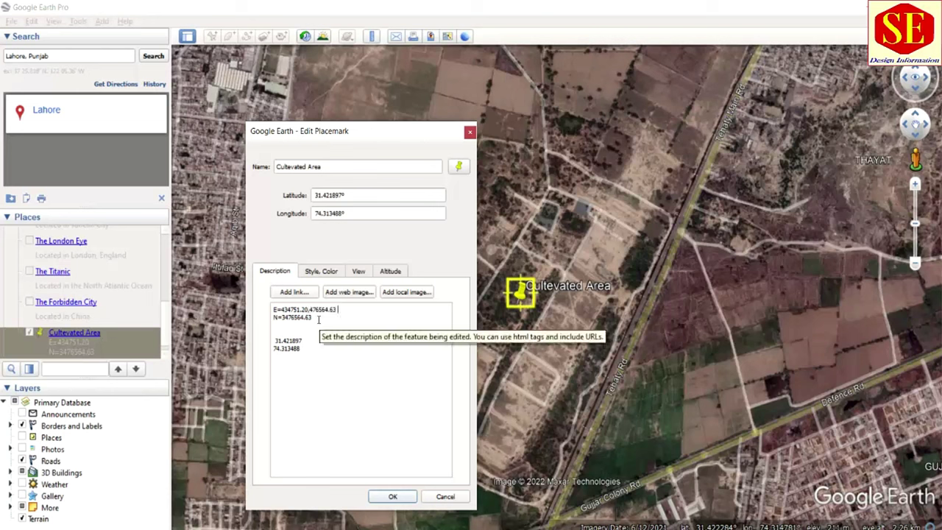
left_click(268, 322, "shift")
key("BackSpace")
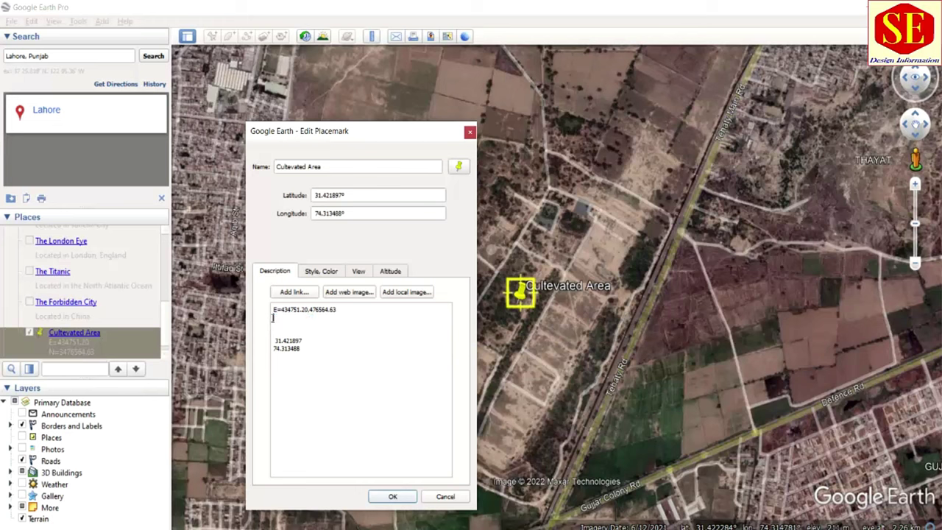
Copy the combined line 434751.20,476564.63
left_click_drag(281, 309, 338, 309)
right_click(321, 310)
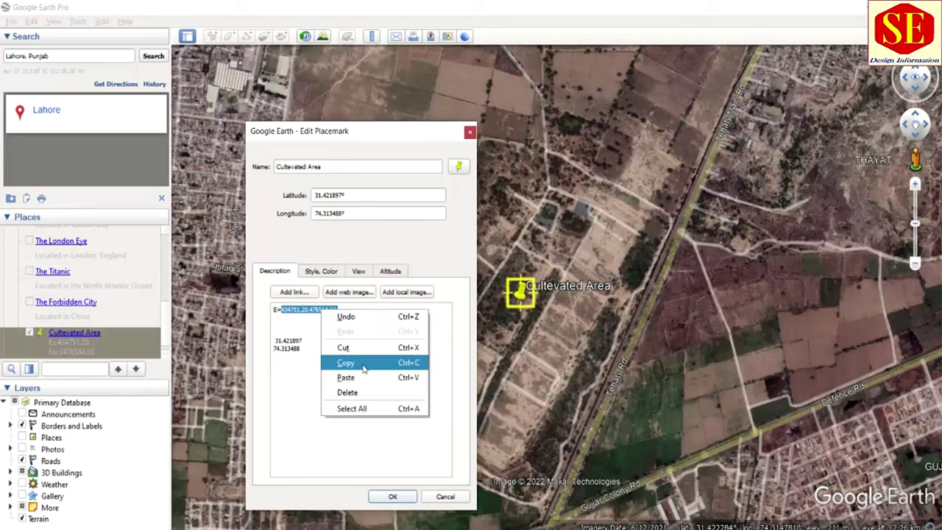
left_click(362, 362)
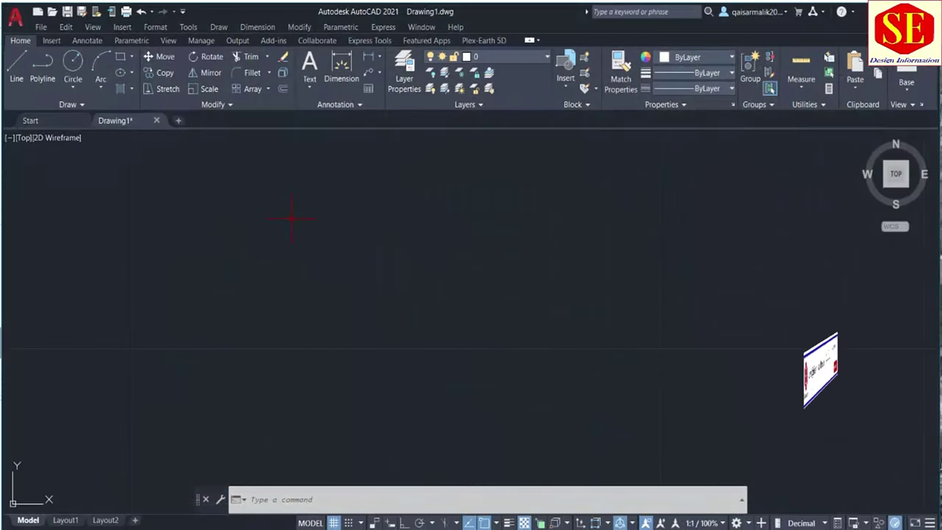
Set the point style to the circle-cross marker
left_click(164, 28)
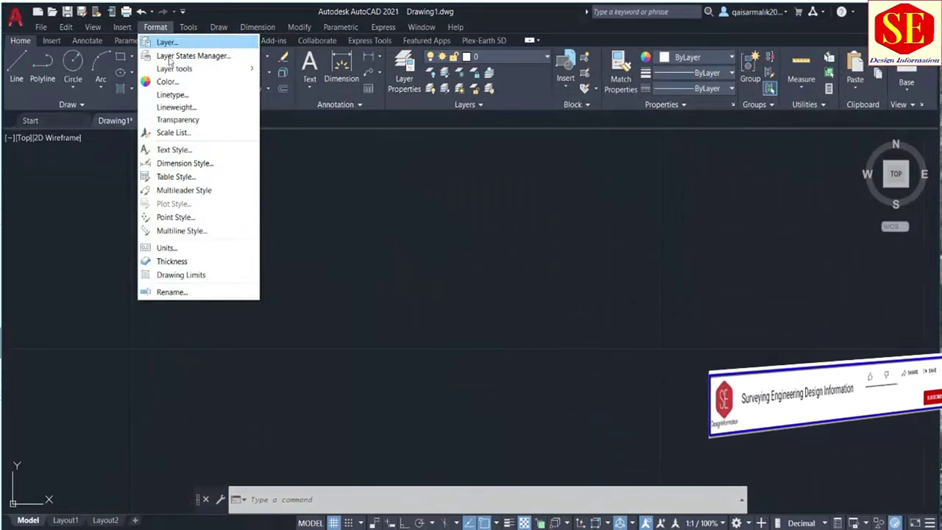
left_click(200, 217)
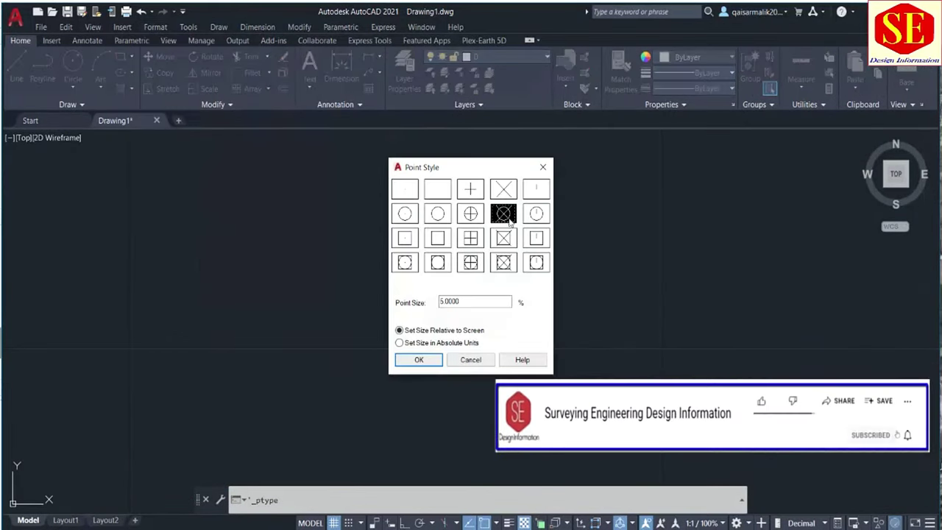
left_click(508, 235)
left_click(509, 218)
left_click(419, 359)
Place a point at the pasted coordinates 434751.20,476564.63 and zoom to extents
left_click(379, 504)
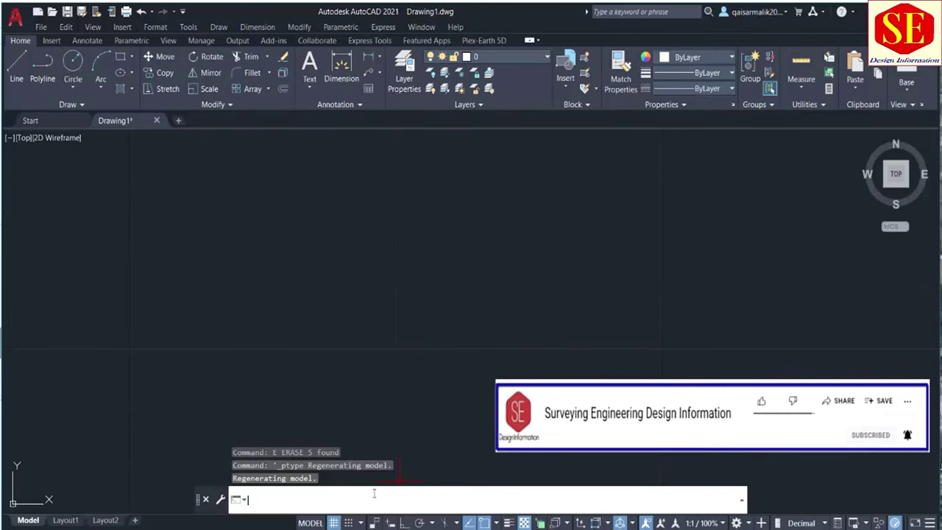
type("p")
type("t")
key("Return")
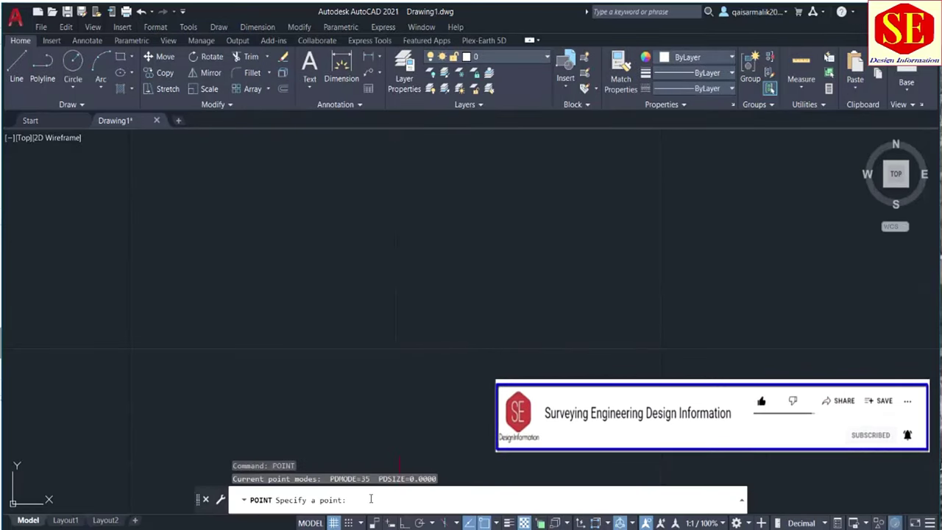
right_click(375, 502)
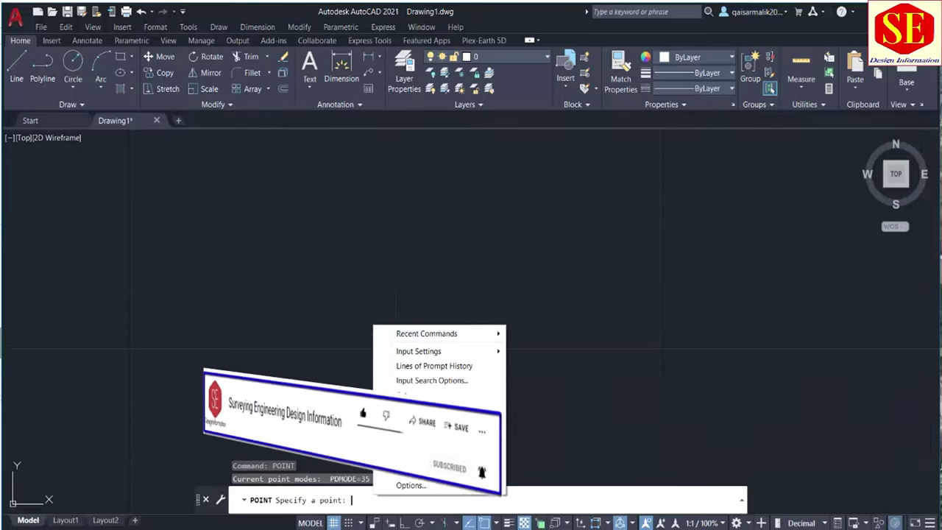
left_click(407, 440)
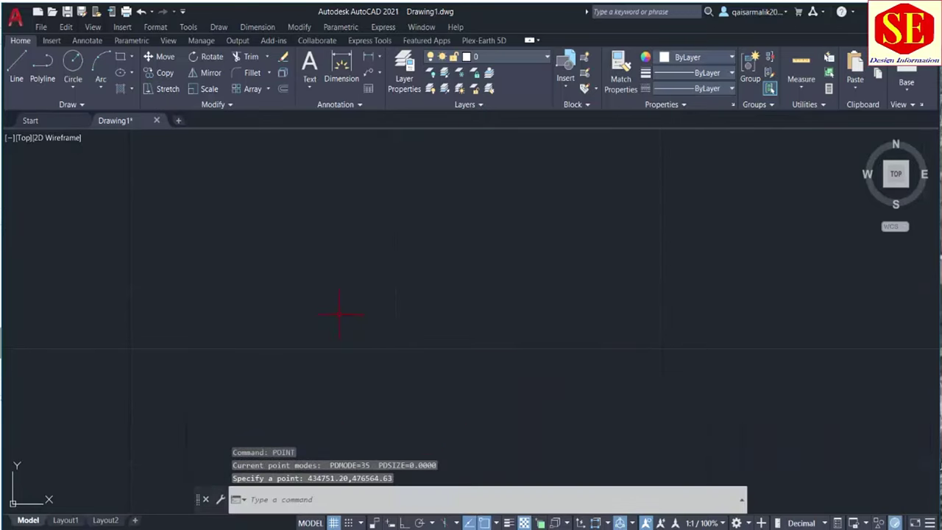
type("z")
key("Return")
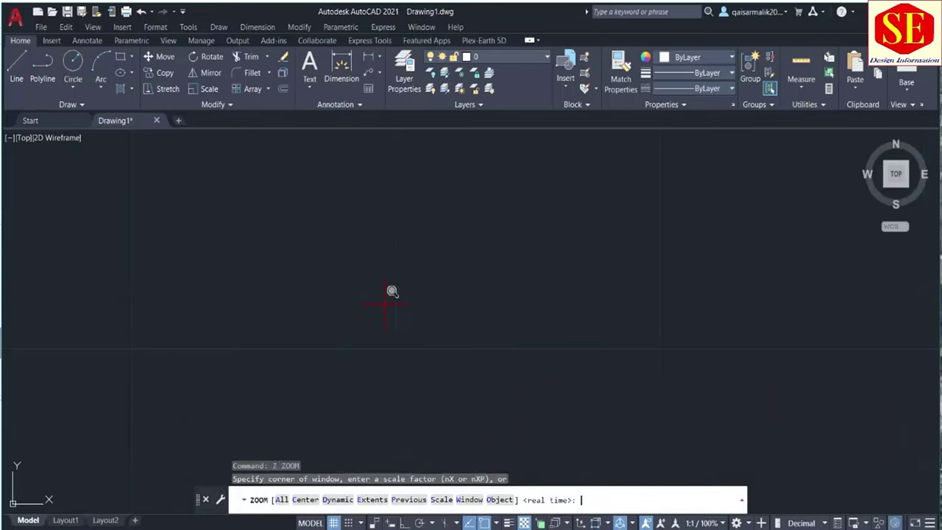
type("e")
key("Return")
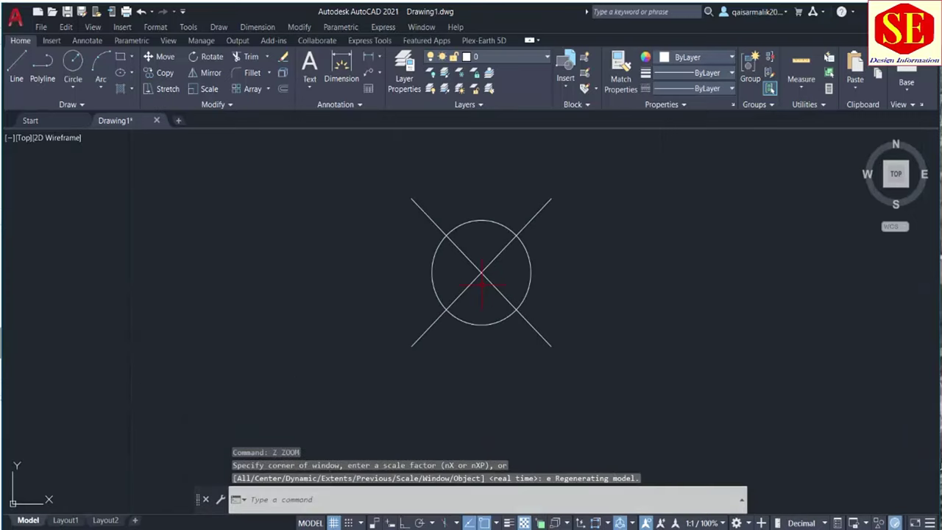
Add a coordinate leader label to the point, then erase the misplaced label
type("cd")
key("Return")
left_click(481, 272)
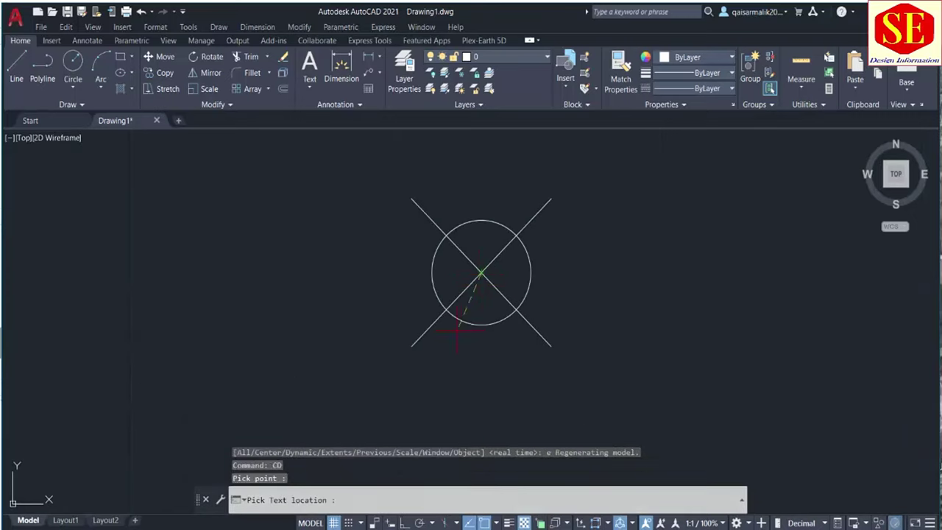
scroll(458, 333, "down", 3)
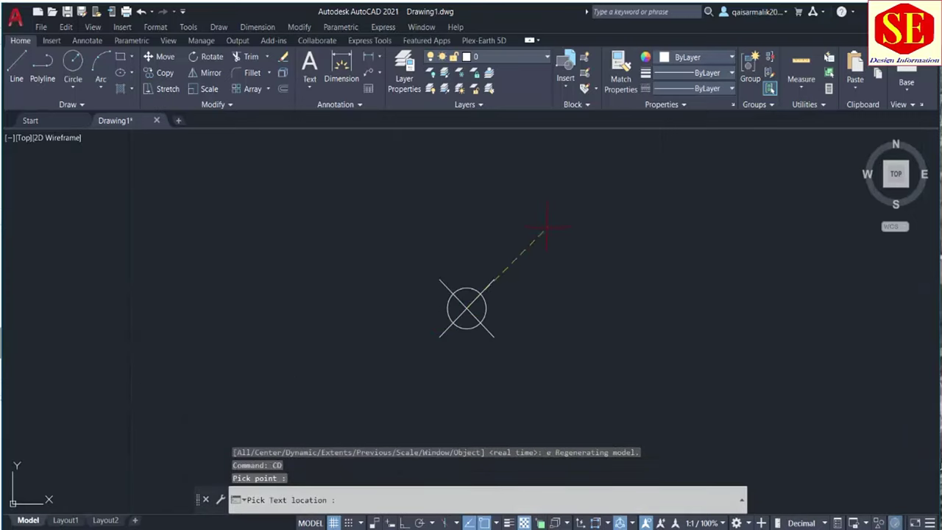
left_click(542, 274)
scroll(536, 272, "down", 2)
middle_click_drag(516, 301, 498, 341)
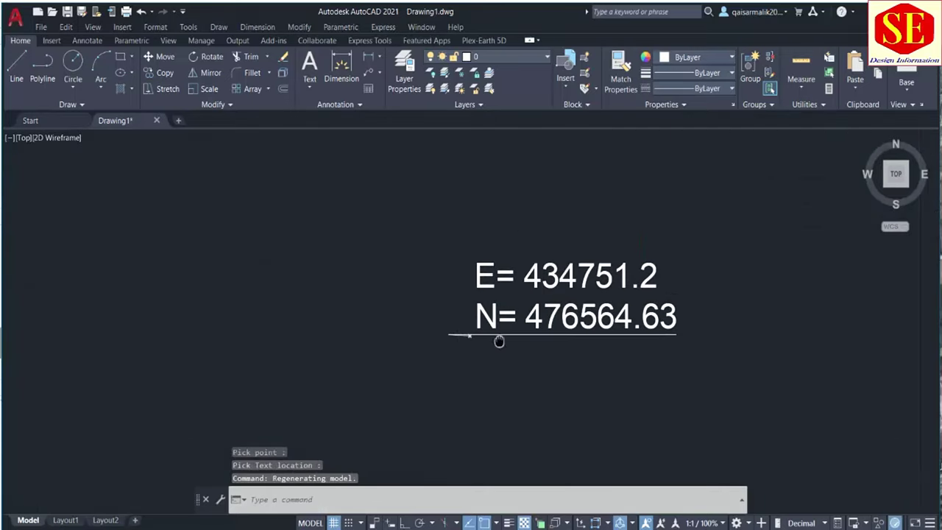
left_click(674, 233)
left_click(448, 366)
type("e")
key("Return")
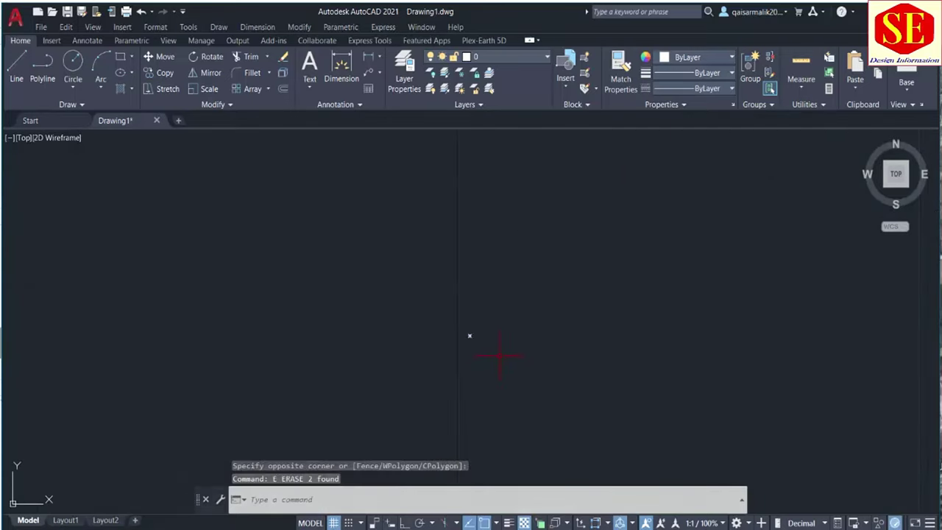
Regenerate and relabel the point with an E/N coordinate leader placed up and right
type("re")
key("Return")
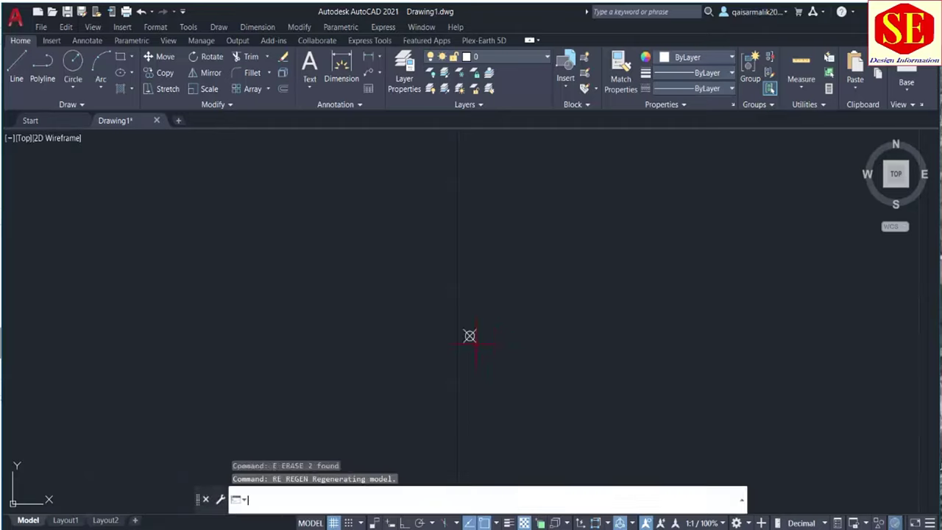
type("d")
key("Return")
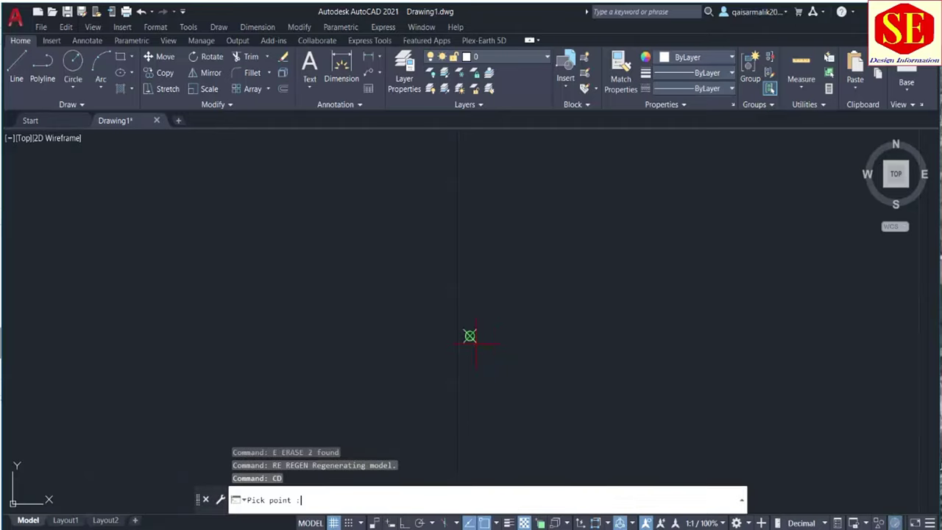
left_click(469, 335)
left_click(540, 269)
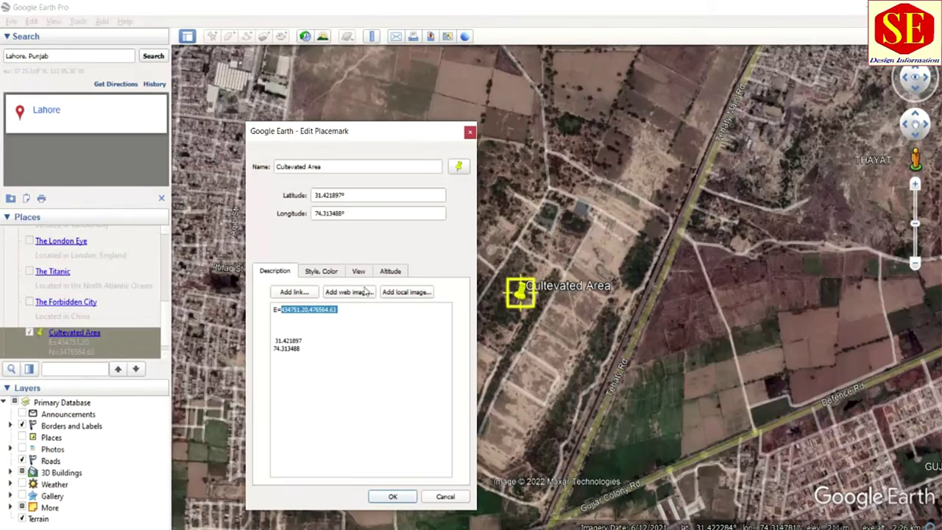
Copy the latitude 31.421897 and longitude 74.313488 lines from the description
left_click(274, 341)
left_click_drag(274, 341, 305, 349)
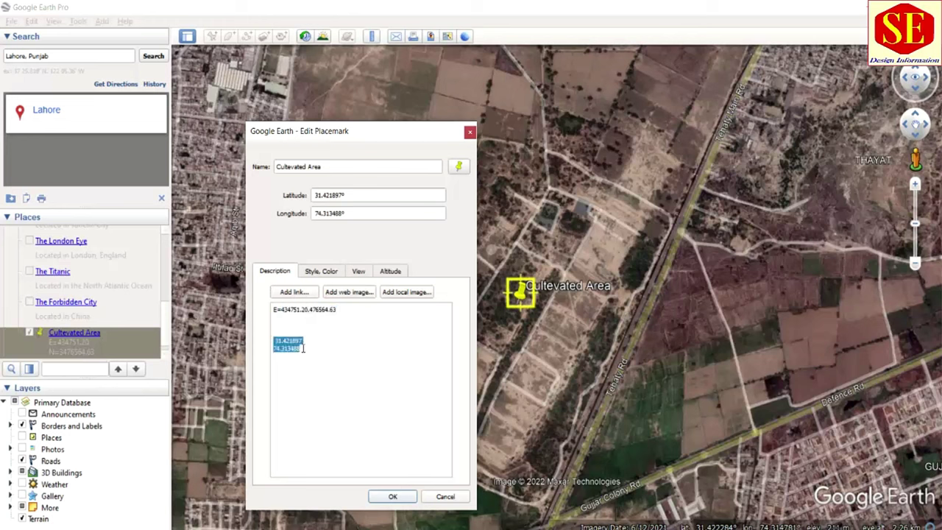
right_click(296, 343)
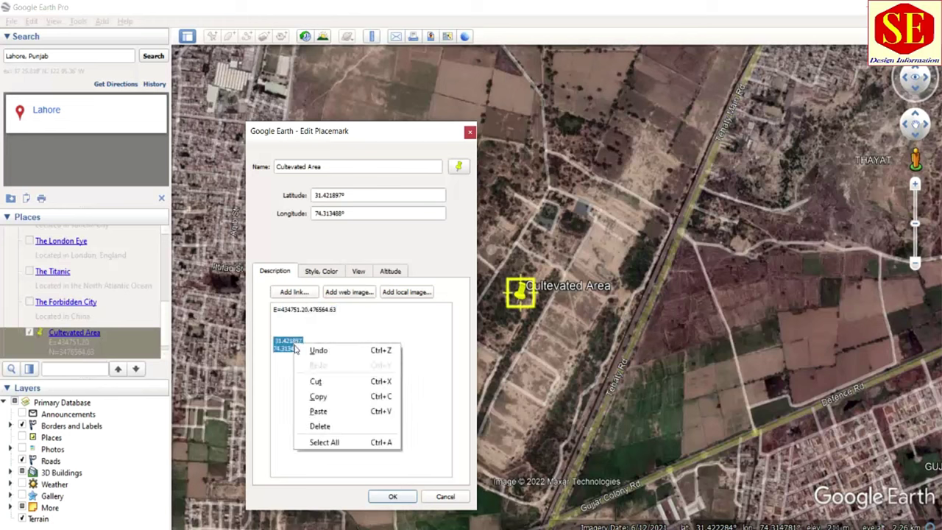
left_click(319, 400)
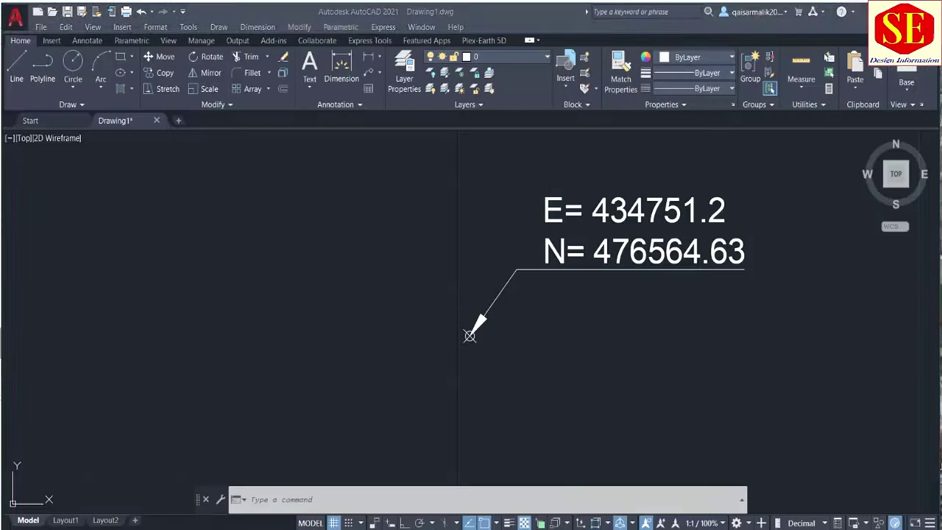
Copy the coordinate label to a new spot beneath the original with COPY
type("co")
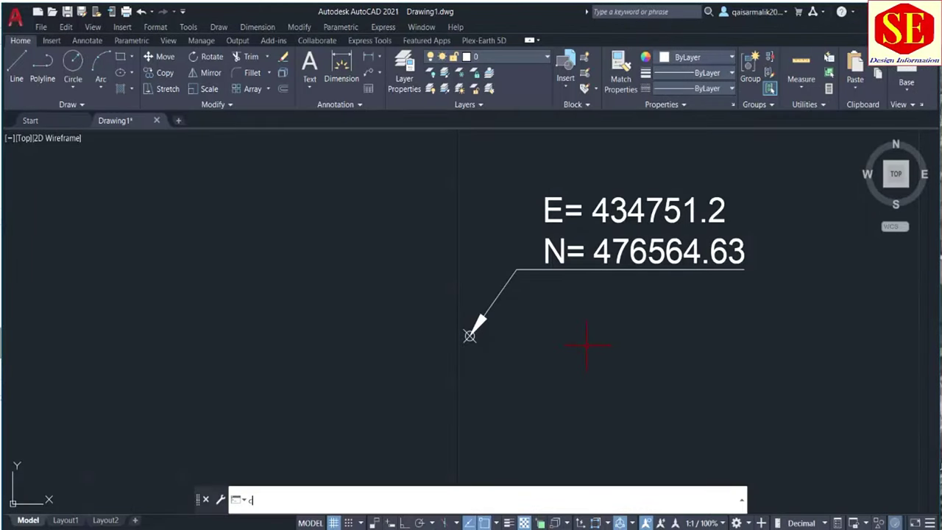
key("Return")
left_click(560, 254)
key("Return")
left_click(511, 224)
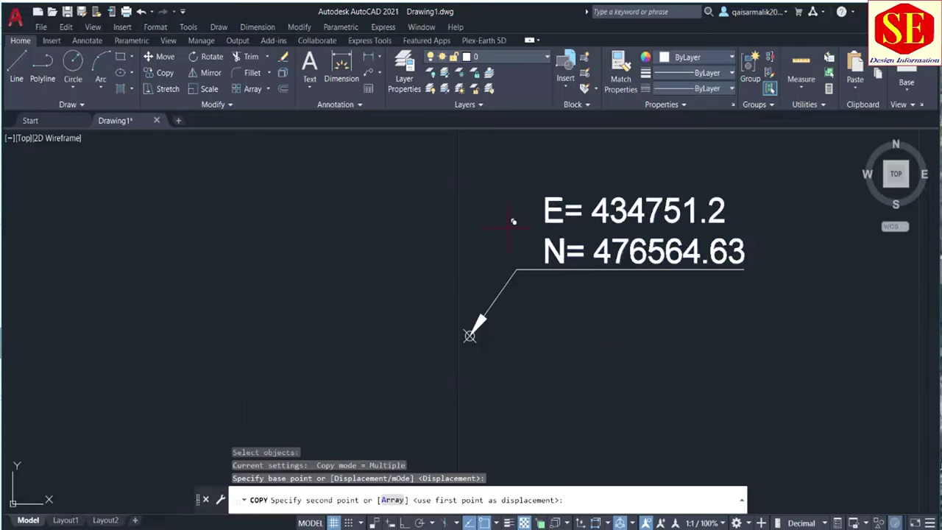
key("Escape")
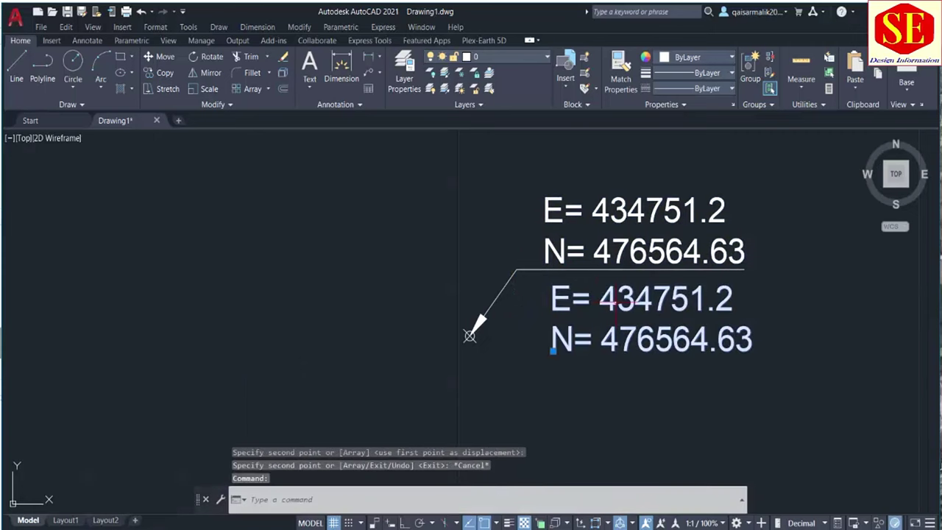
Replace the copied text with the pasted coordinates: 'Latitude = 31.421897' and 'Longitude= 74.313488'
double_click(614, 303)
key("ctrl+a")
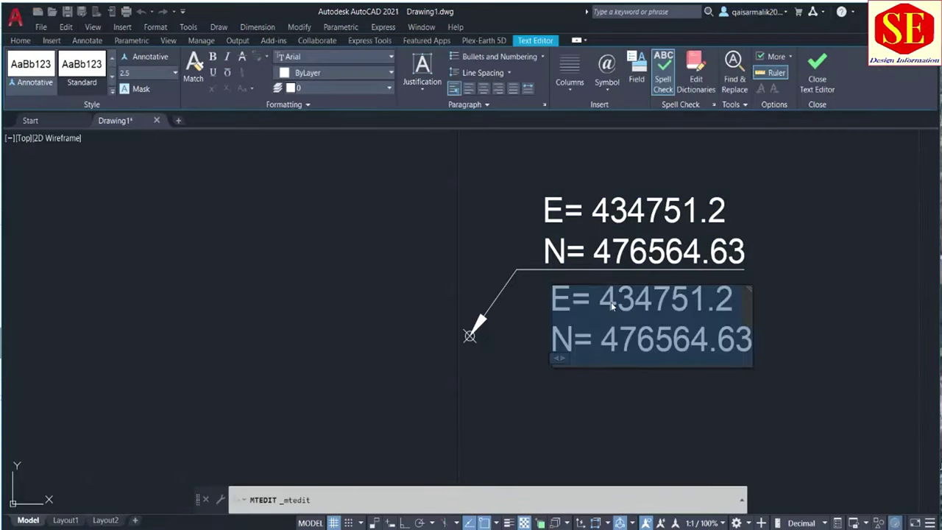
key("Delete")
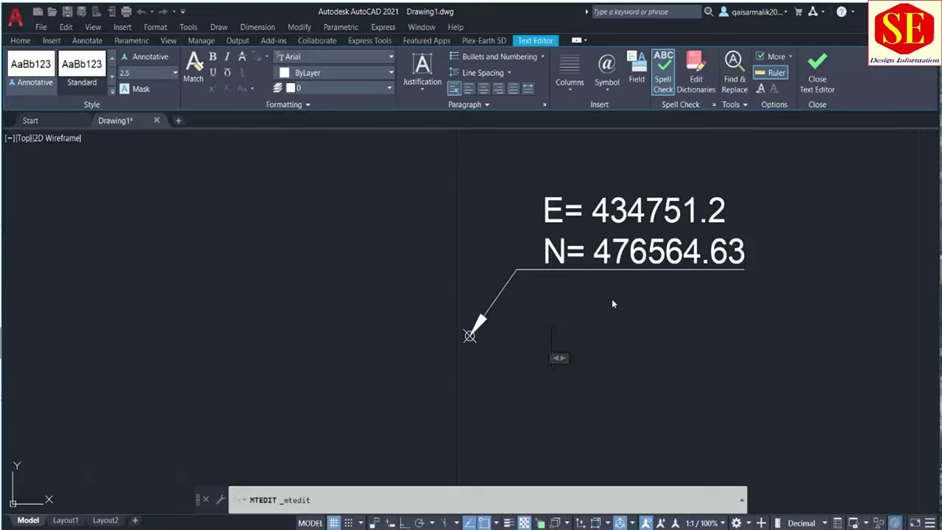
key("ctrl+v")
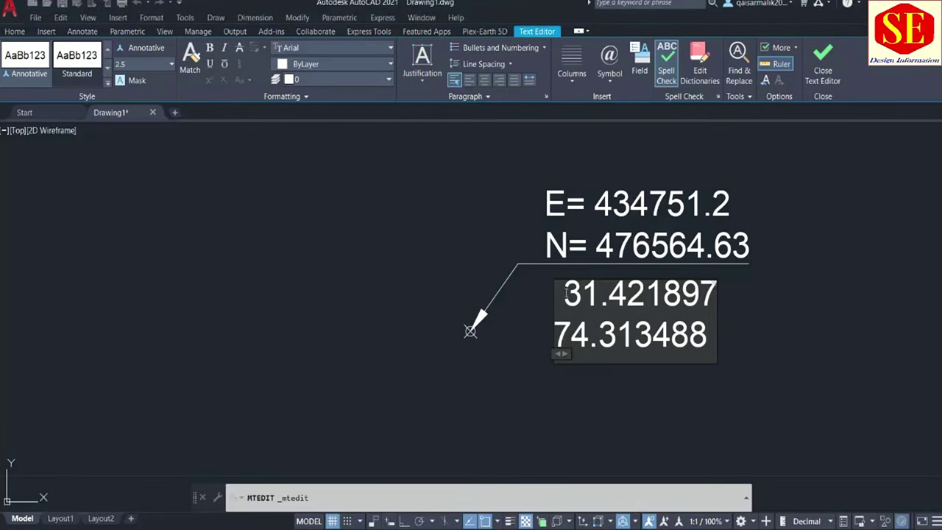
type("La")
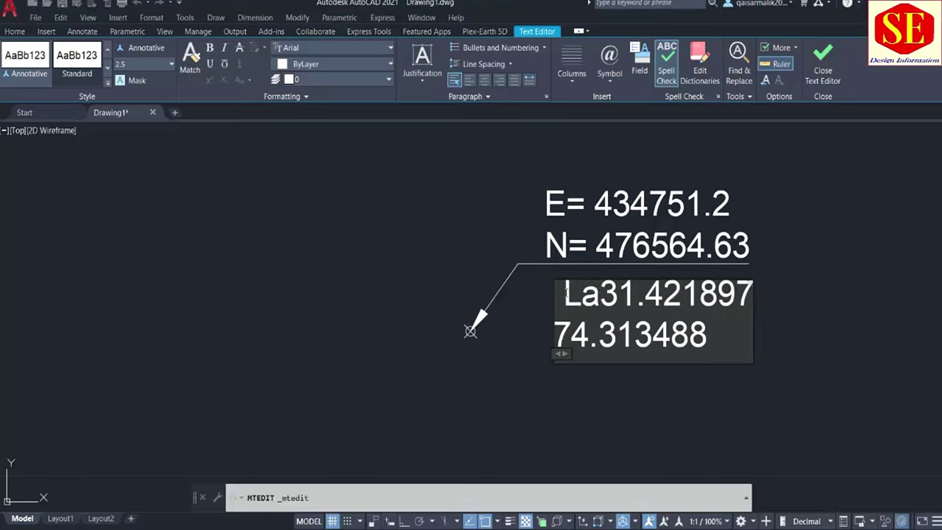
type("t")
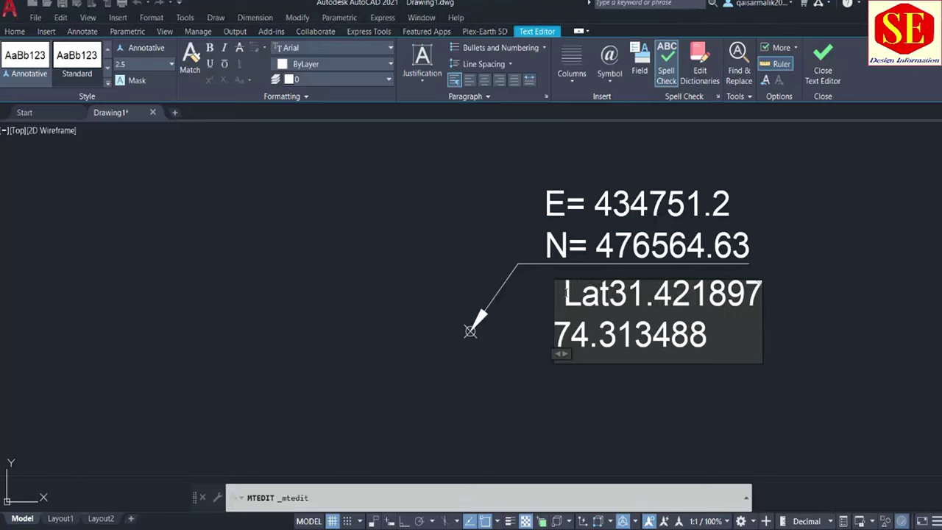
type("it")
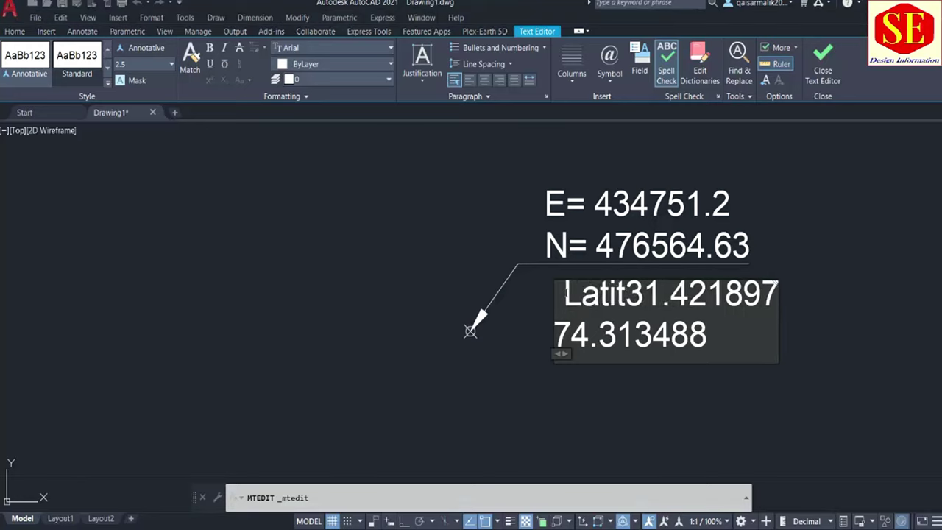
type("ud")
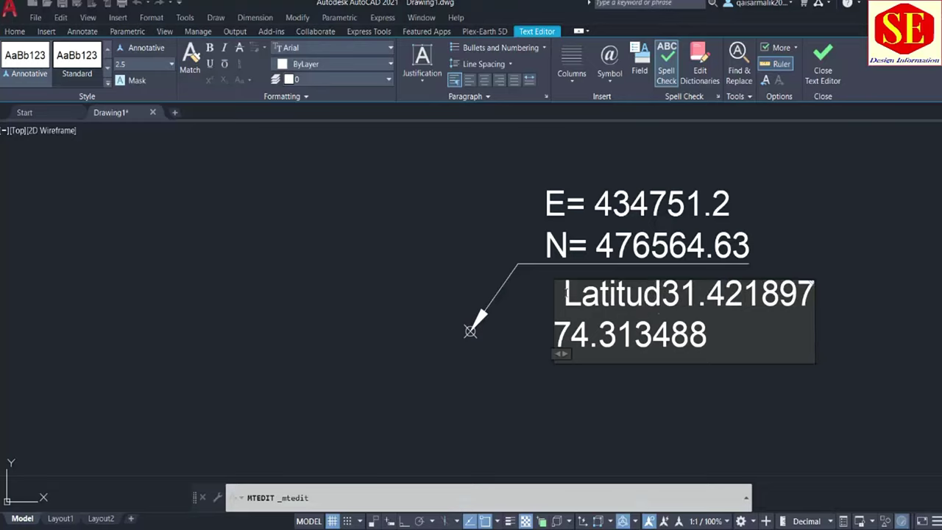
type("e")
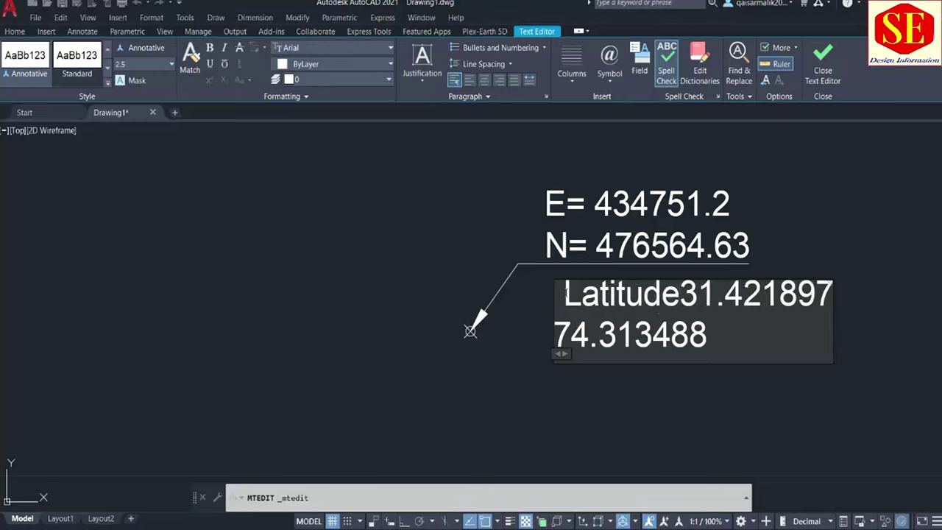
type("=")
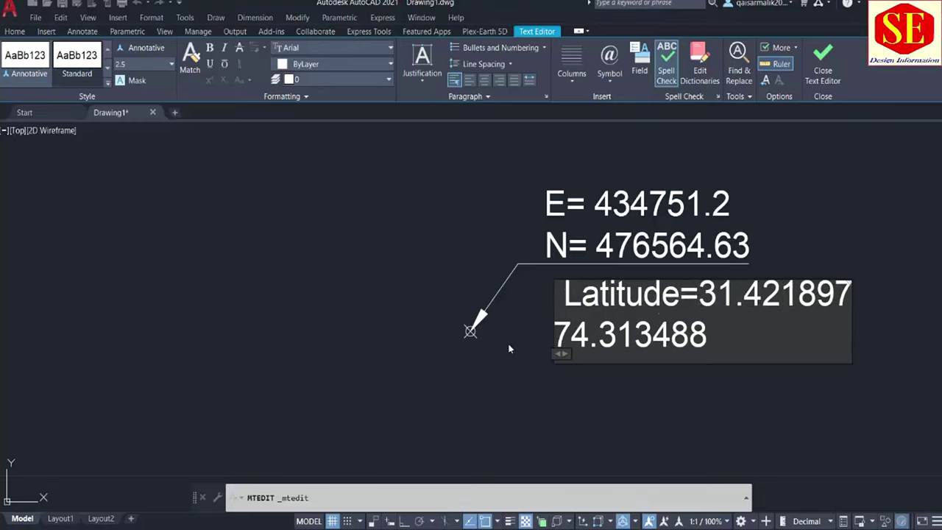
left_click(555, 335)
type("Lon")
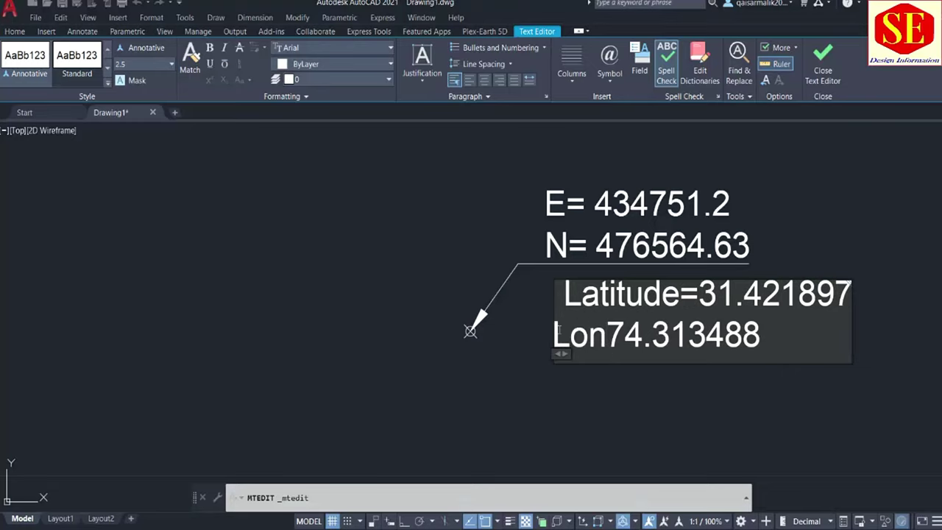
type("gi")
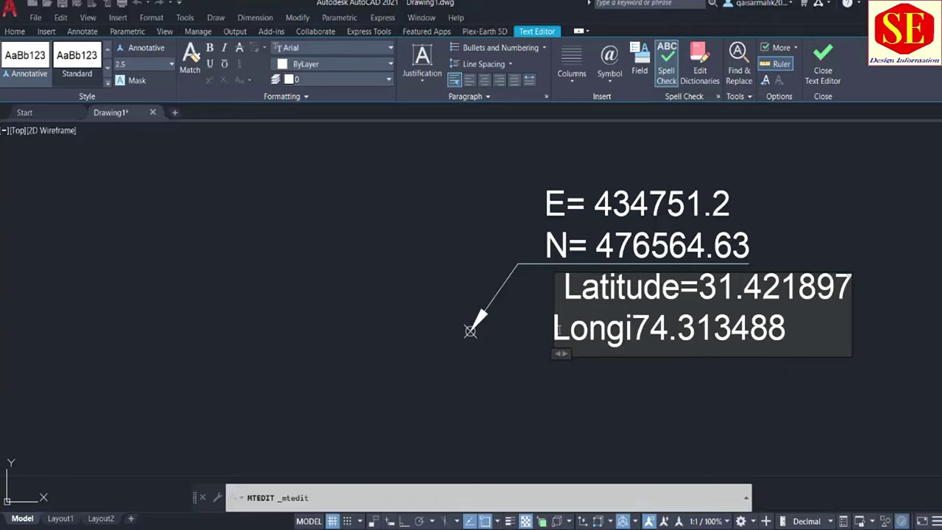
type("tude")
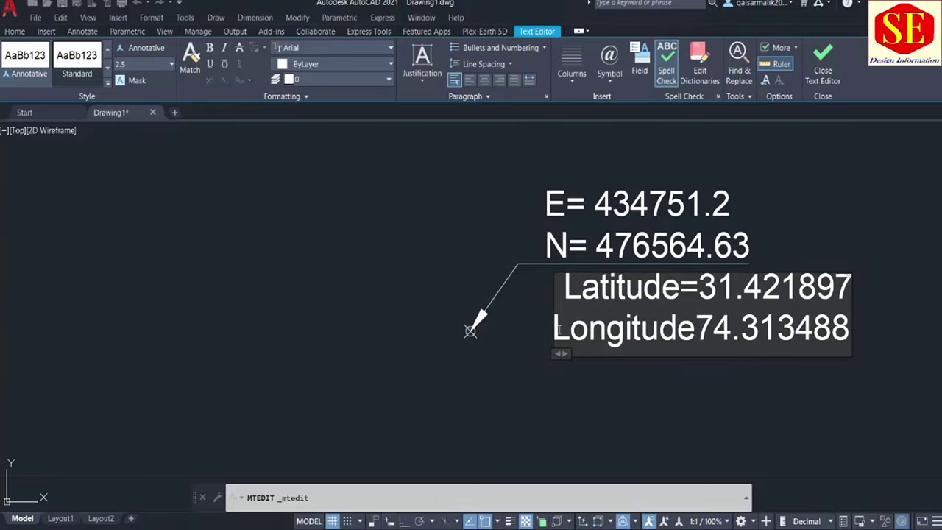
type("=")
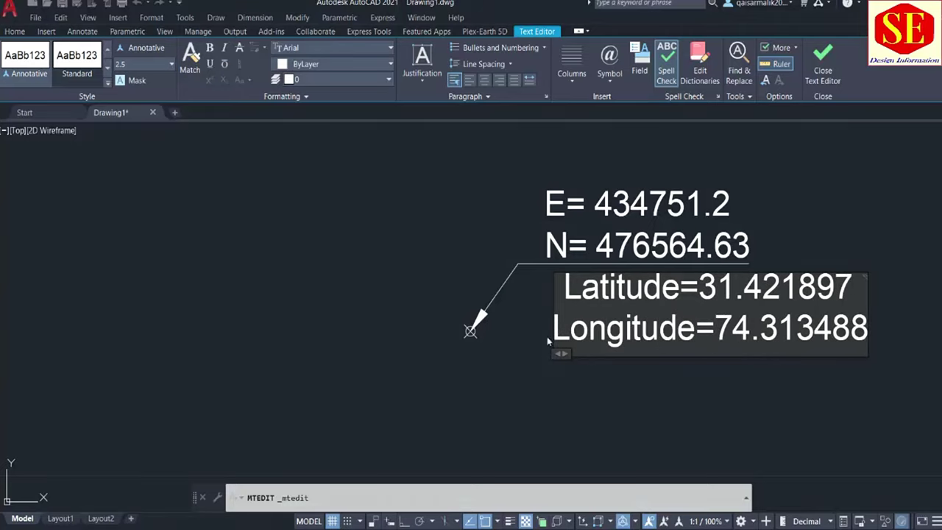
left_click(689, 287)
key("Right")
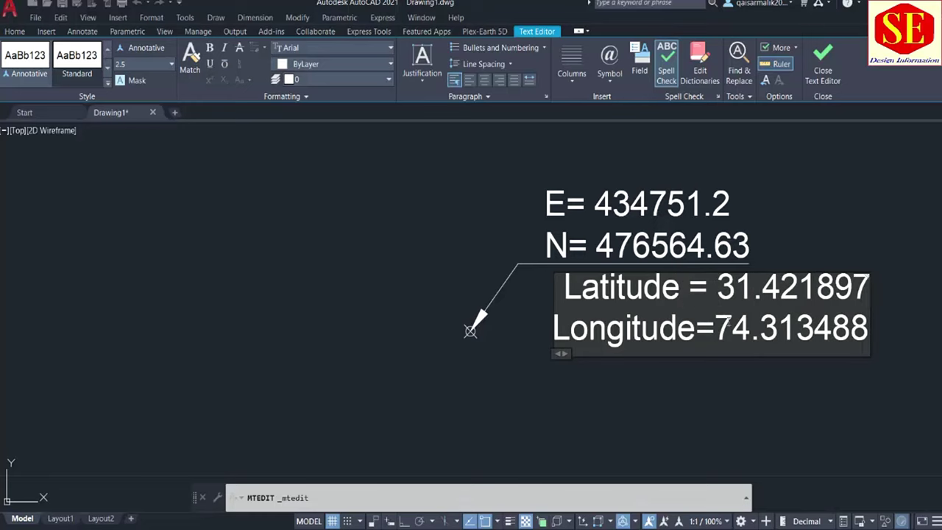
left_click(718, 328)
left_click(705, 398)
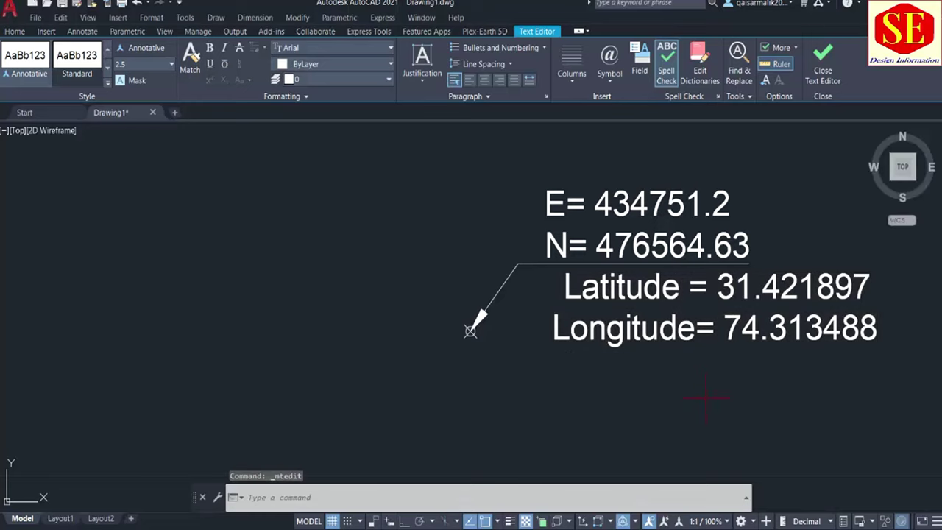
Make the Latitude/Longitude text yellow
left_click(647, 298)
left_click(630, 289)
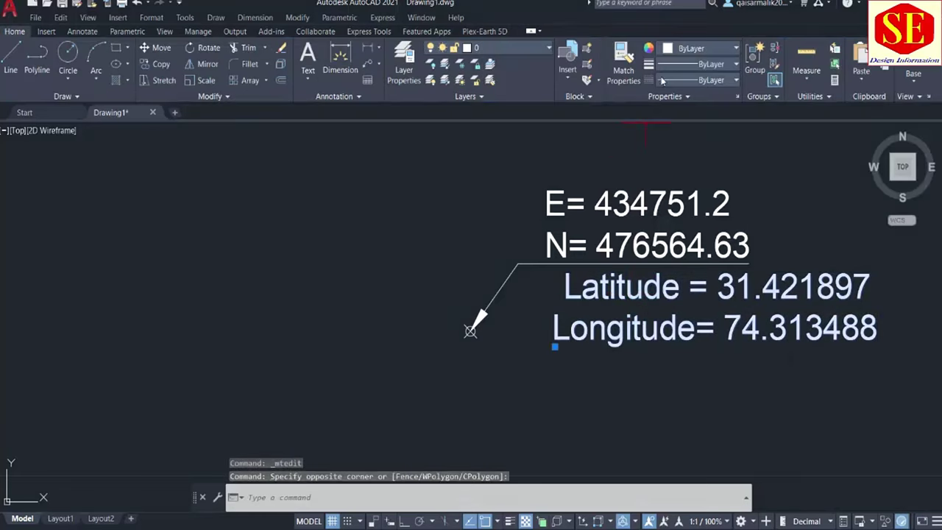
left_click(674, 50)
left_click(675, 179)
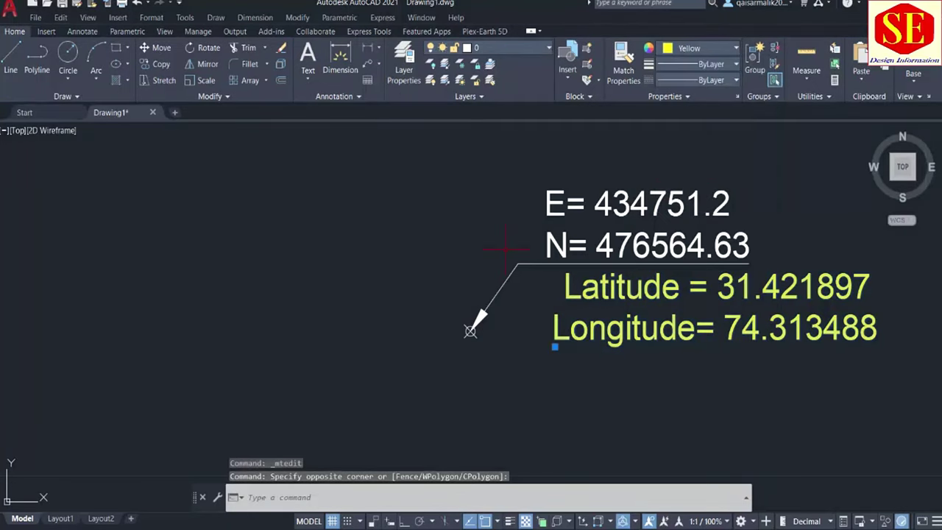
scroll(450, 282, "down", 1)
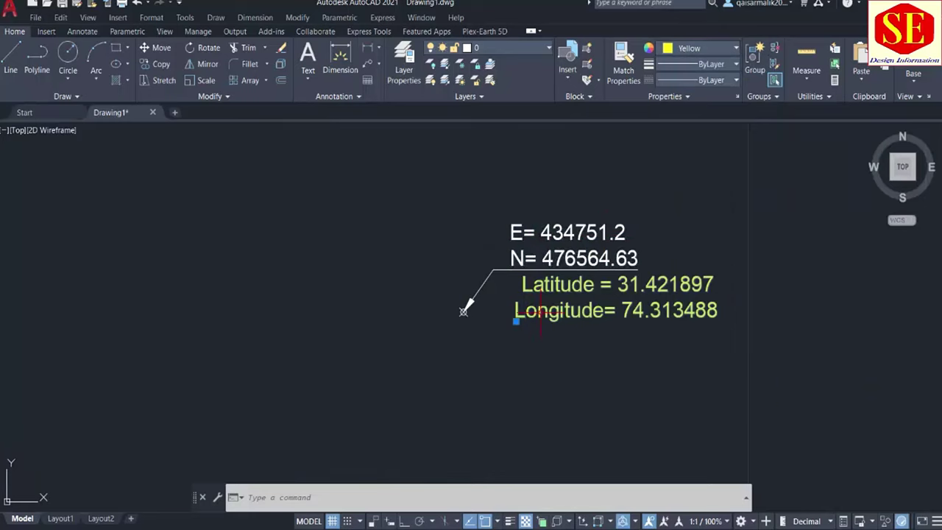
key("Escape")
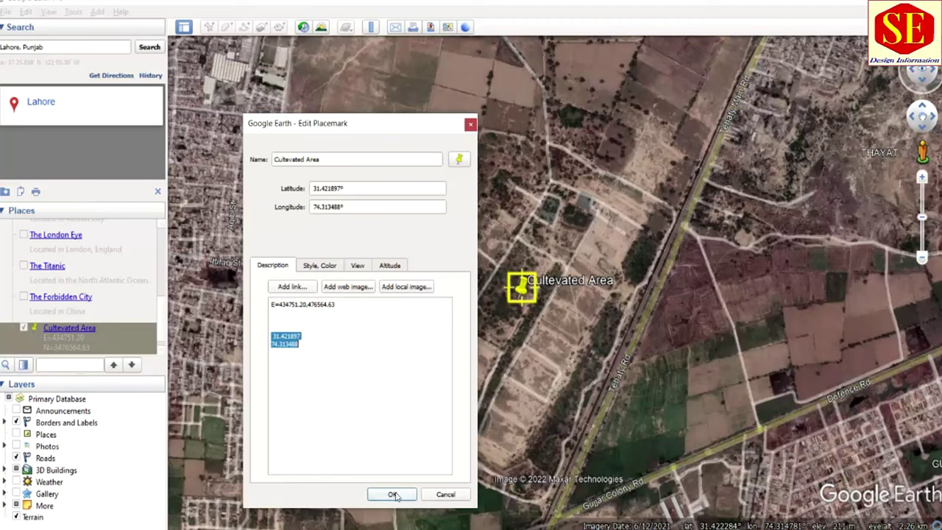
Save the Cultevated Area placemark and check its latitude/longitude in the details balloon
left_click(392, 494)
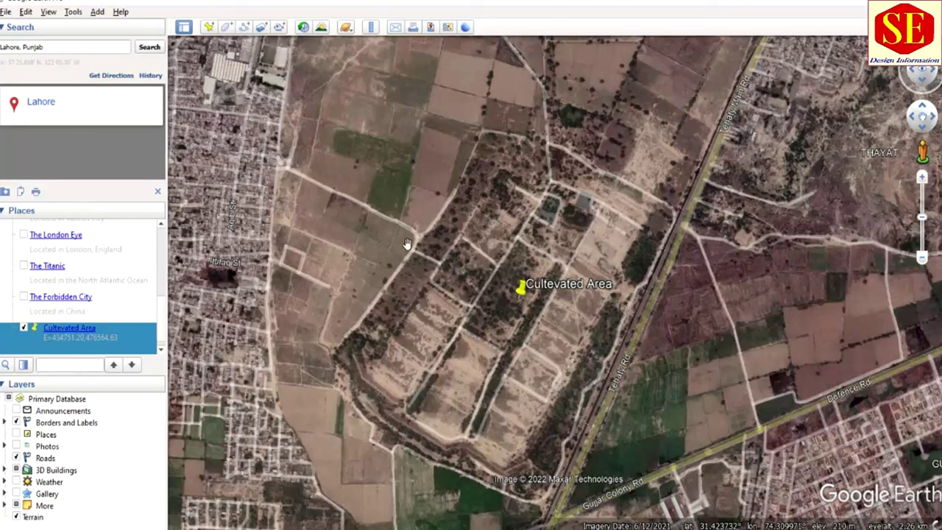
left_click(520, 291)
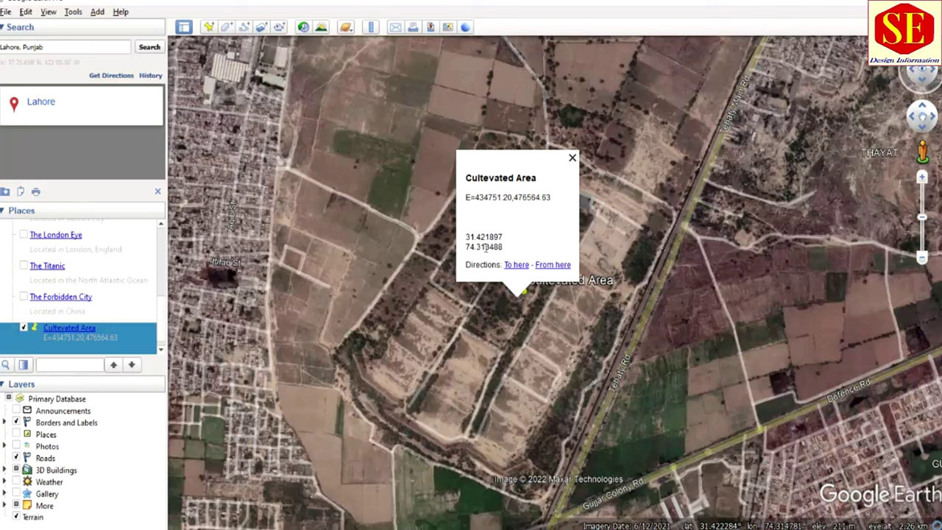
left_click(572, 157)
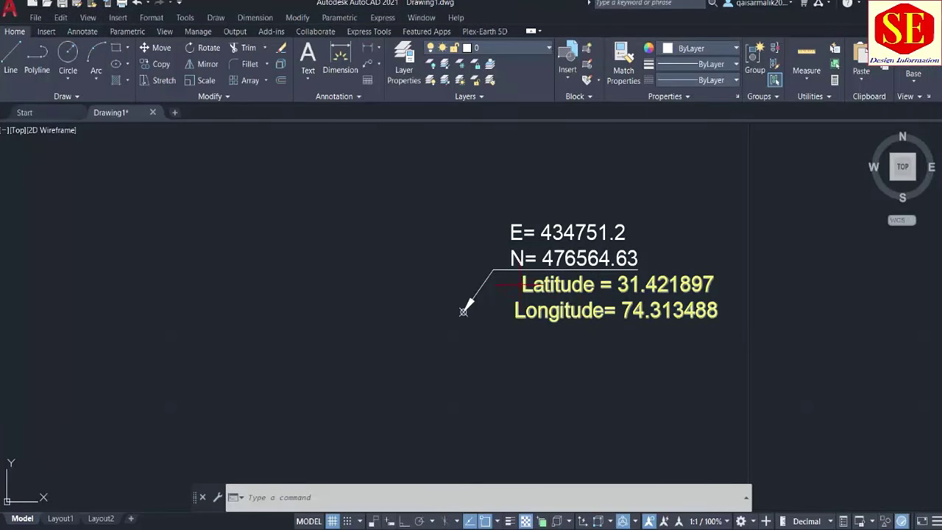
middle_click_drag(430, 253, 342, 280)
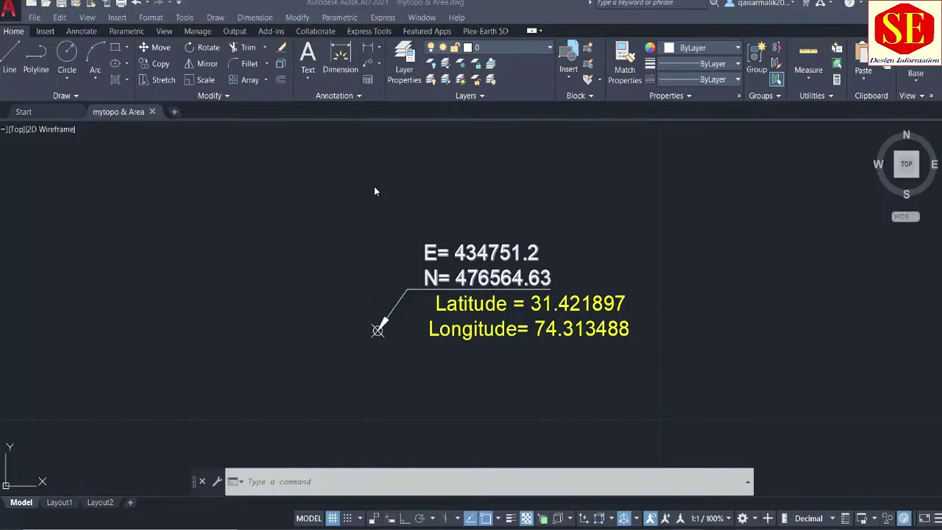
left_click(730, 5)
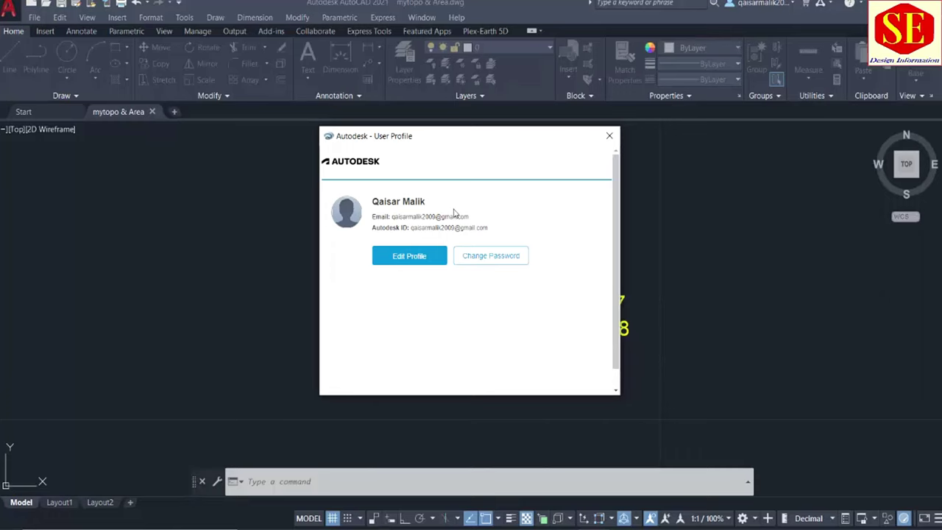
left_click(609, 135)
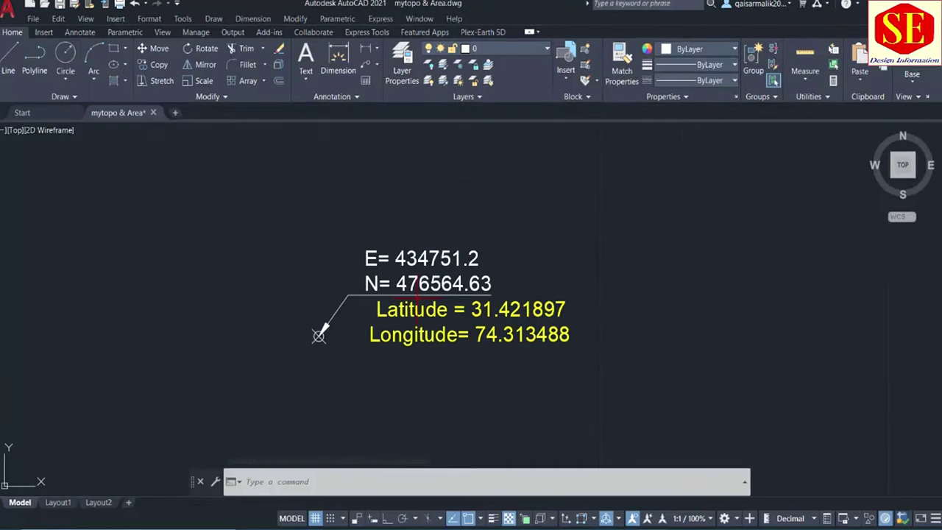
Append 74.313488 after the latitude value and delete the separate Longitude line
double_click(415, 309)
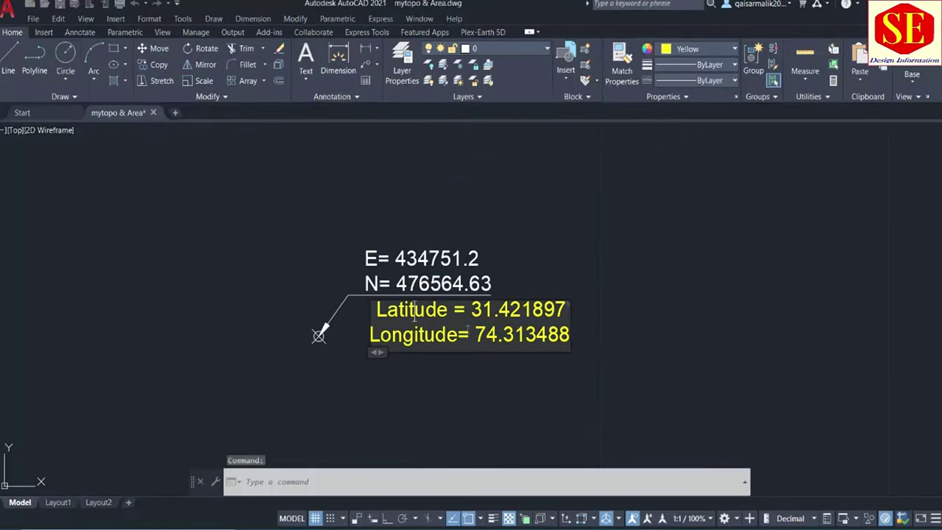
left_click_drag(474, 335, 569, 335)
key("ctrl+c")
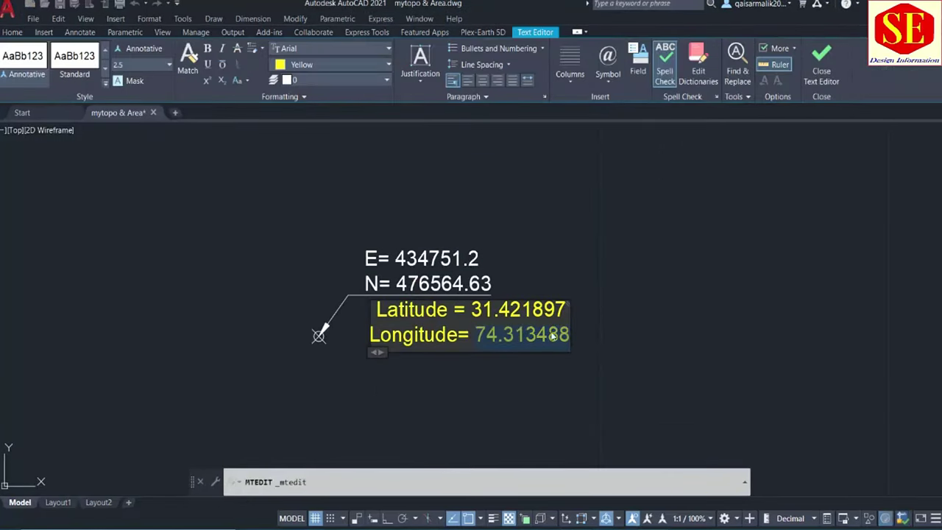
right_click(545, 333)
left_click(573, 46)
left_click(569, 335)
type(",")
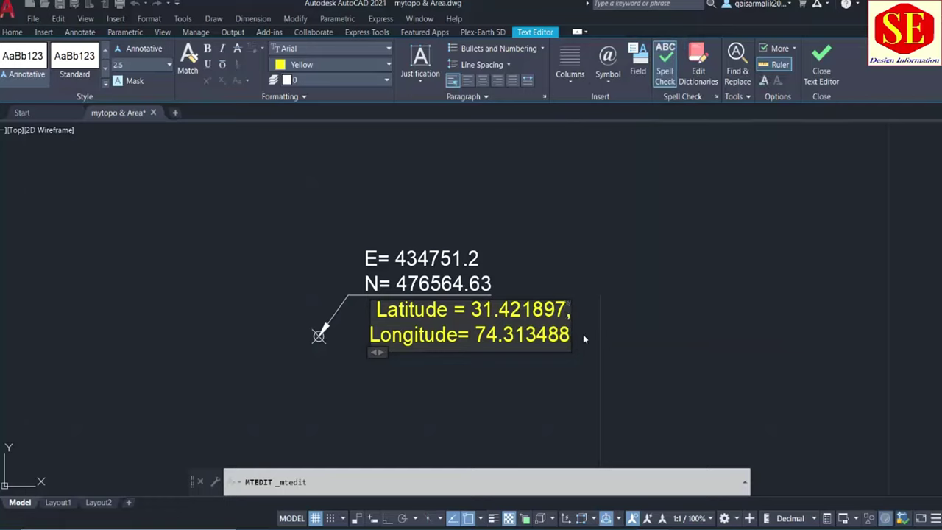
key("ctrl+v")
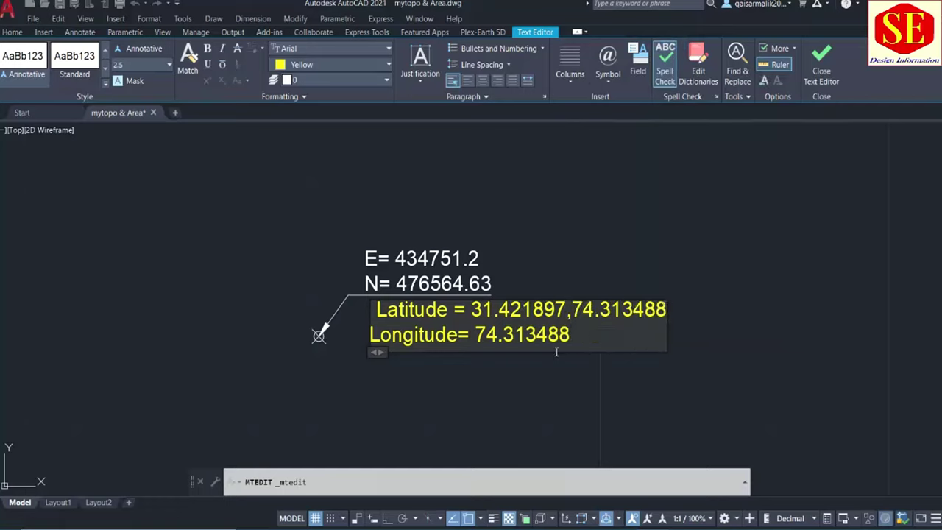
left_click_drag(581, 337, 373, 332)
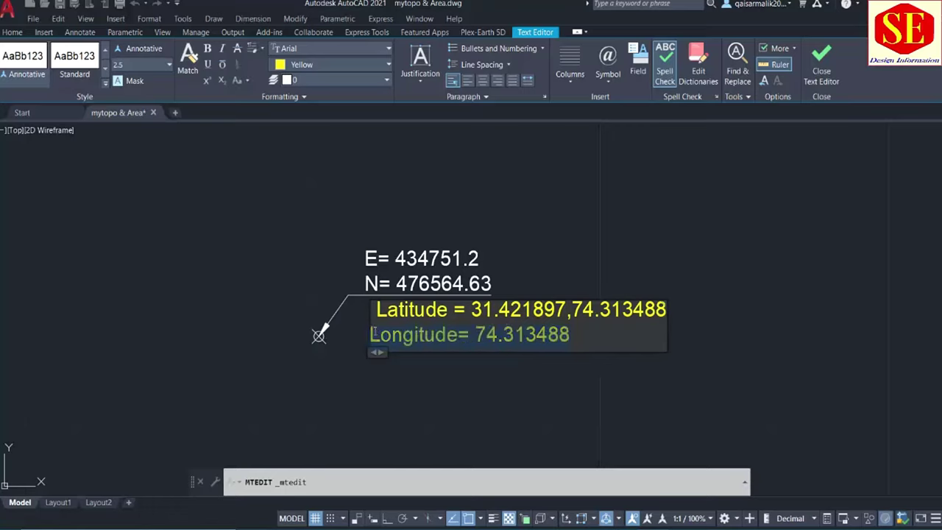
key("Delete")
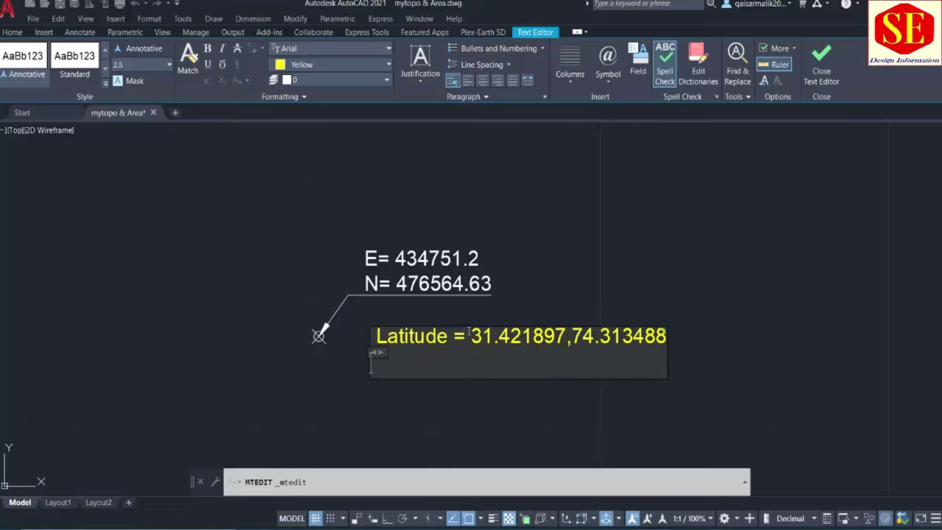
Copy the combined 31.421897,74.313488 value and commit the yellow label
left_click_drag(469, 336, 667, 335)
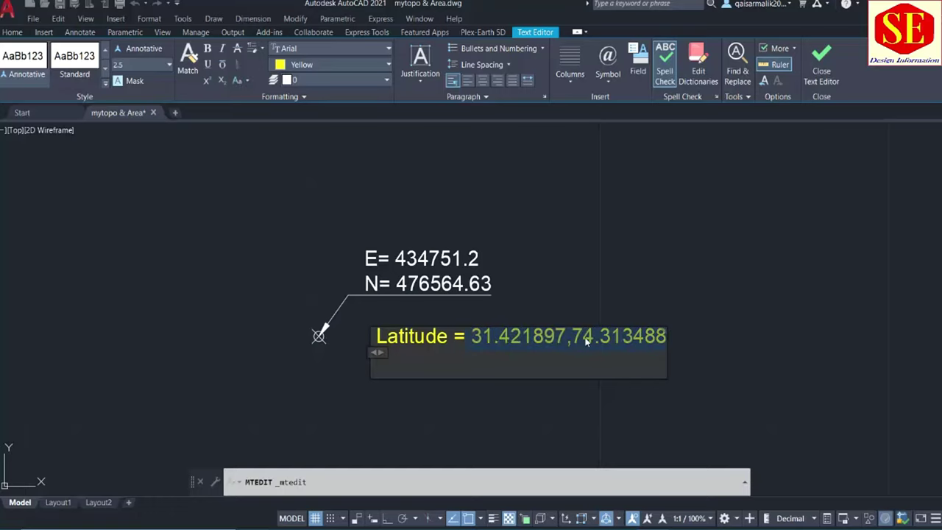
right_click(587, 340)
left_click(551, 342)
left_click(471, 336)
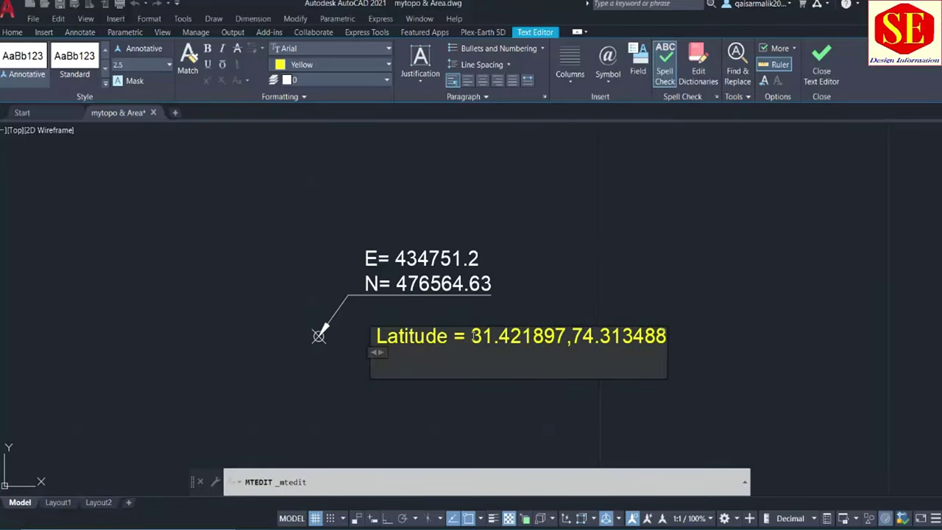
left_click_drag(471, 336, 714, 335)
right_click(579, 341)
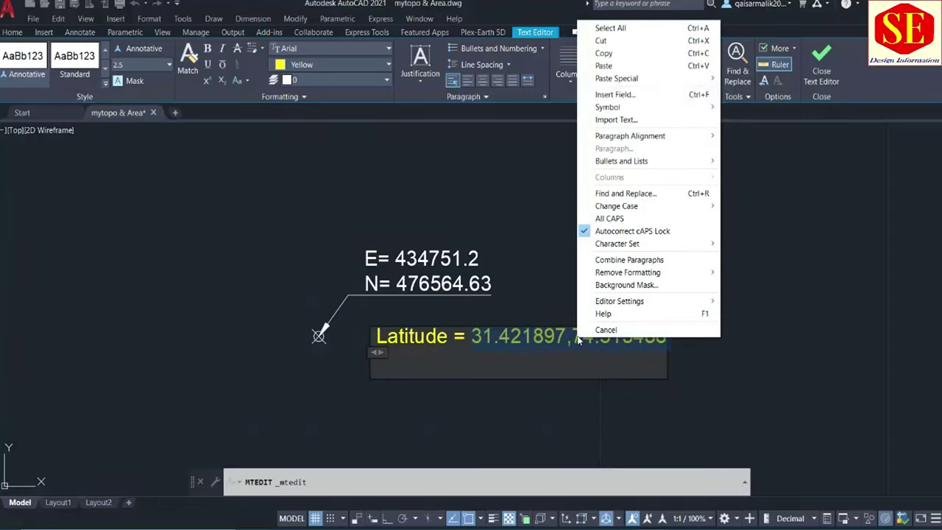
left_click(603, 53)
left_click(379, 119)
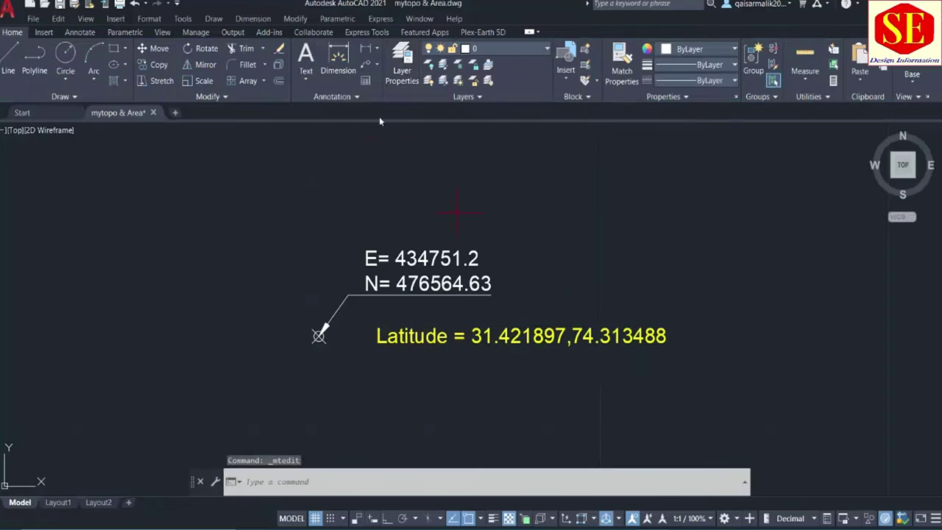
Choose Insert > Set Location > From Map to show the Geographic Location map
left_click(45, 32)
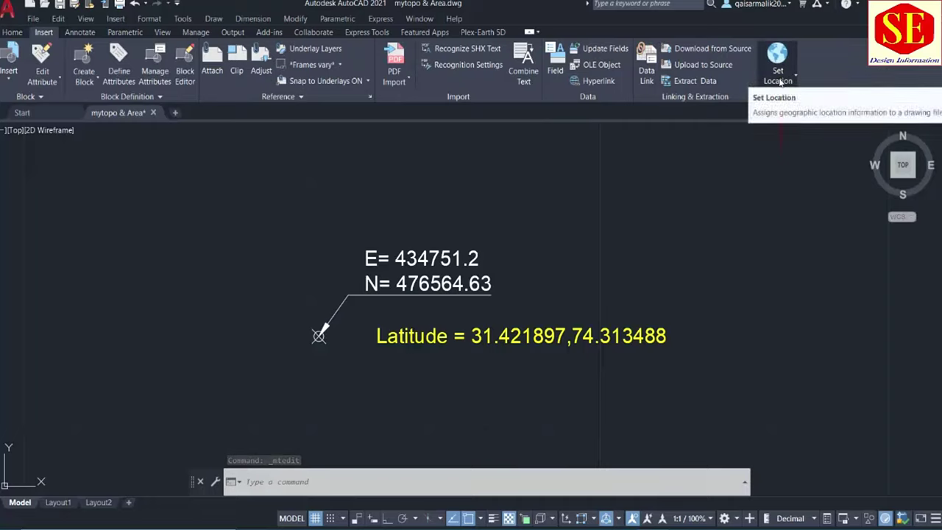
left_click(779, 82)
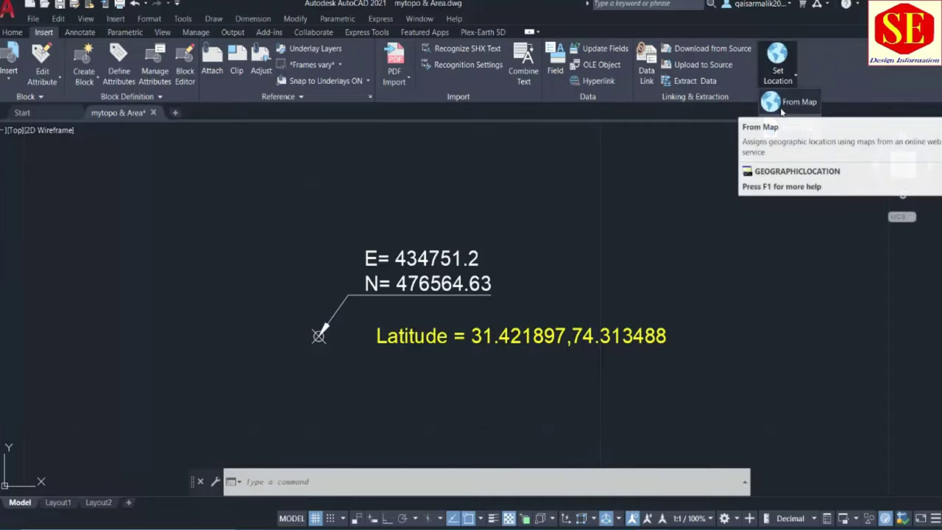
left_click(782, 107)
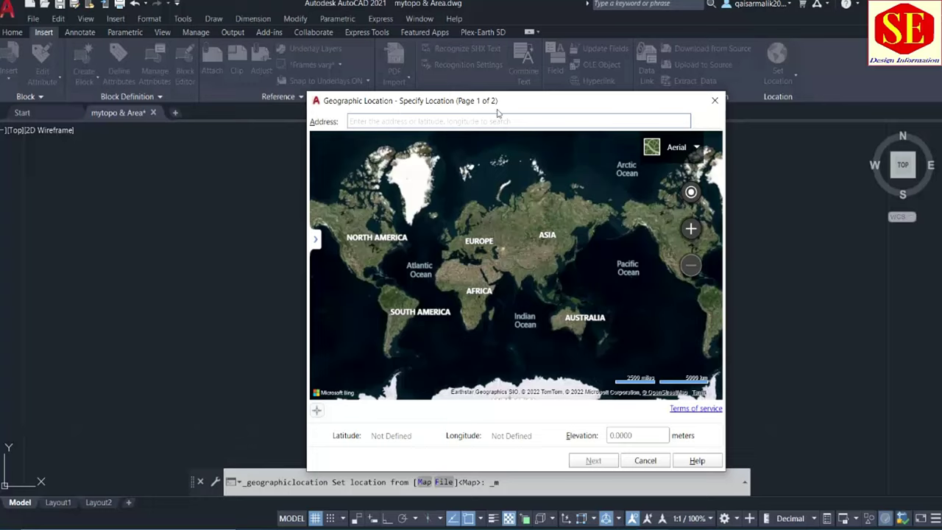
Search 31.421897,74.313488, drop the marker there, and set the elevation to 210.50 m
right_click(369, 123)
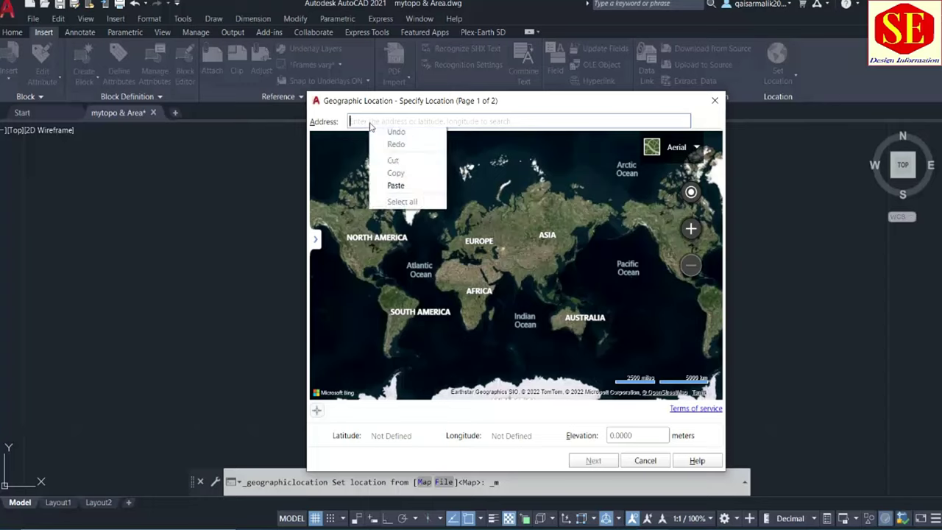
left_click(391, 185)
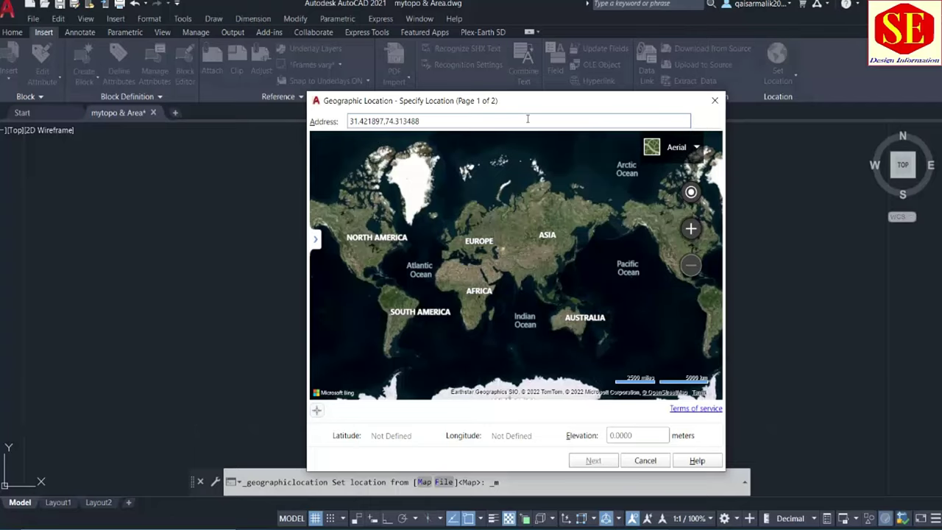
key("Return")
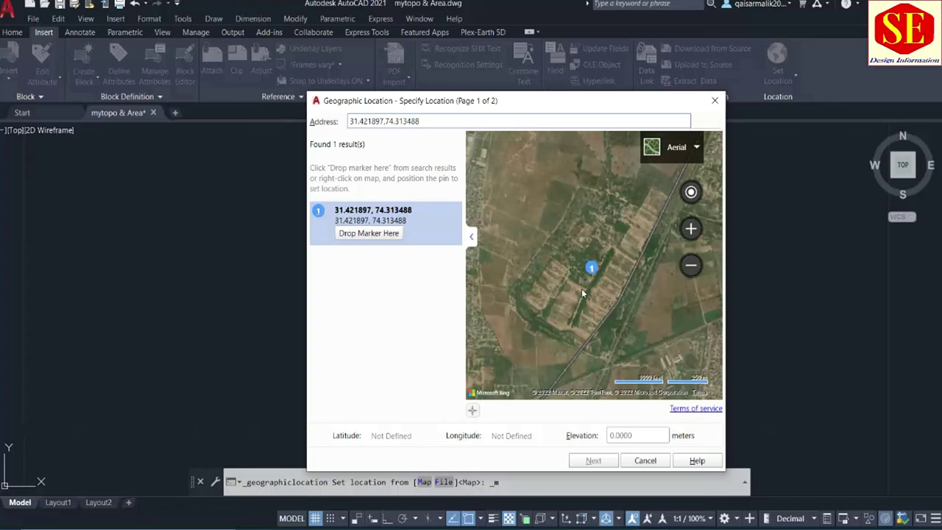
left_click(592, 270)
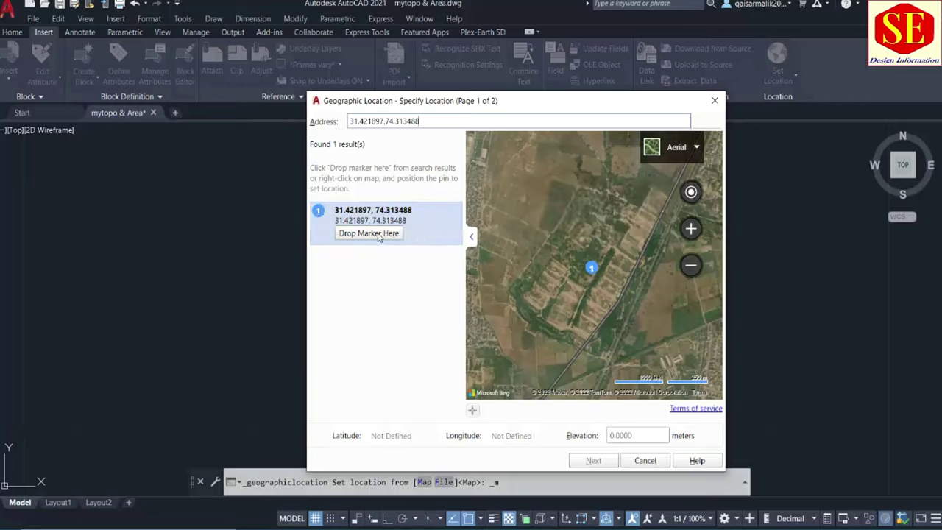
left_click(378, 234)
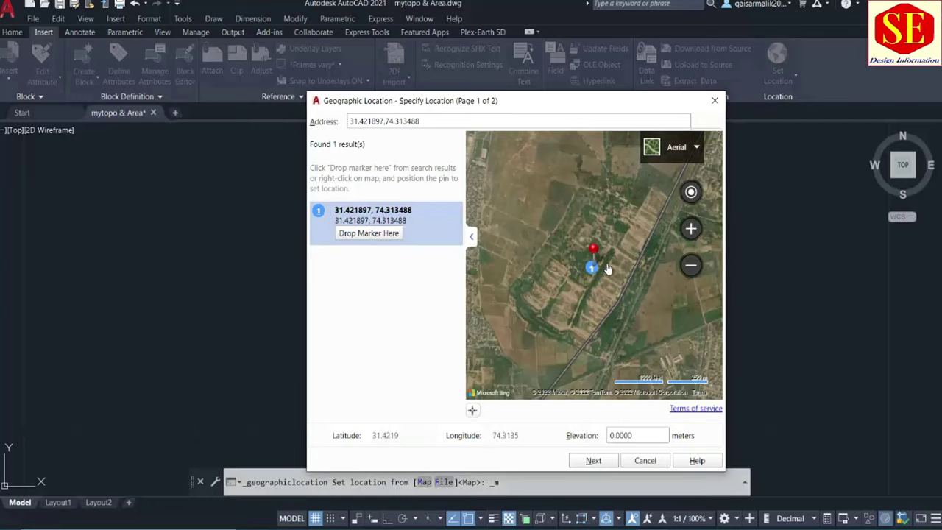
scroll(608, 270, "up", 2)
scroll(533, 274, "up", 2)
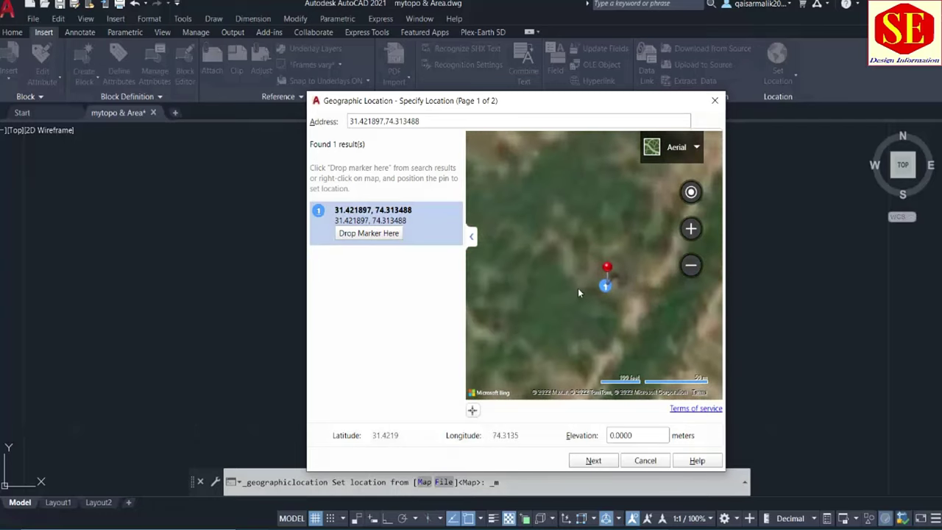
scroll(596, 283, "down", 1)
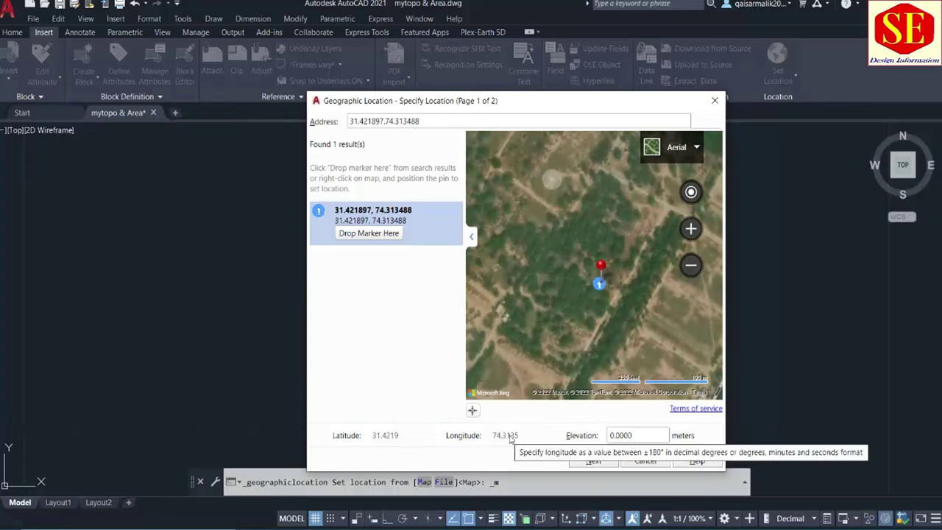
double_click(650, 435)
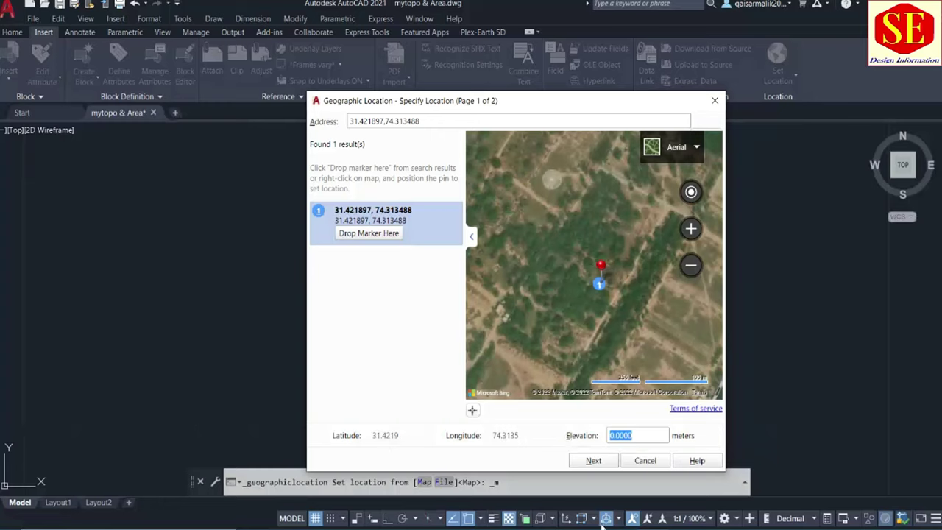
type("21")
Filter the coordinate system list with 'ut' and pick UTM84-43N
left_click(594, 461)
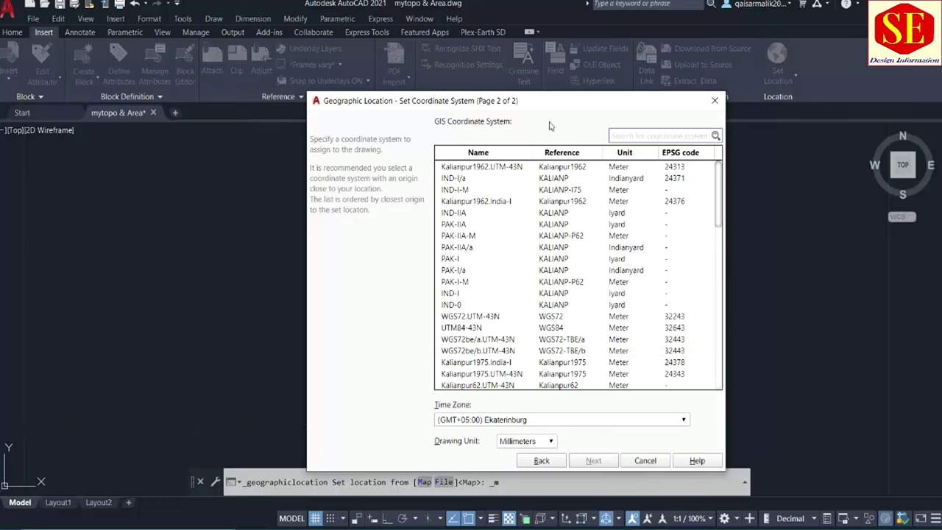
scroll(462, 306, "down", 5)
scroll(462, 306, "down", 5)
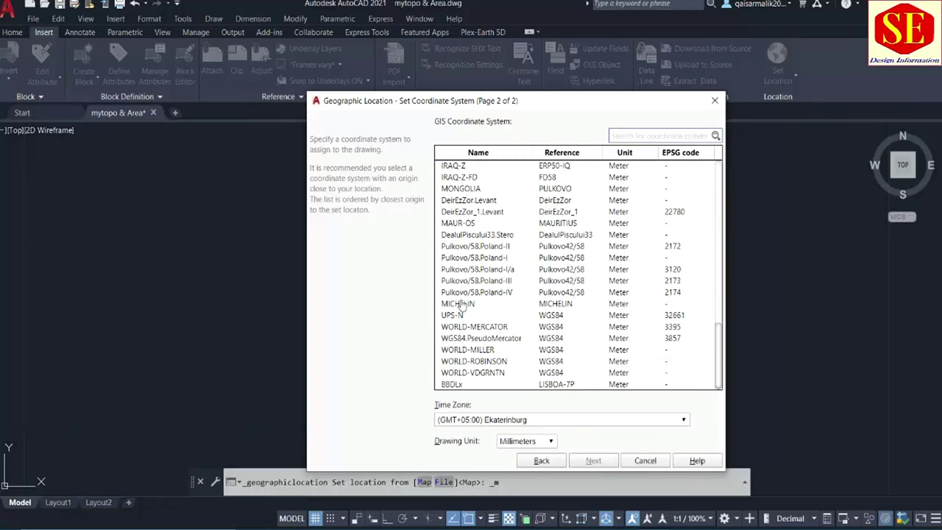
scroll(572, 337, "up", 5)
scroll(574, 340, "up", 3)
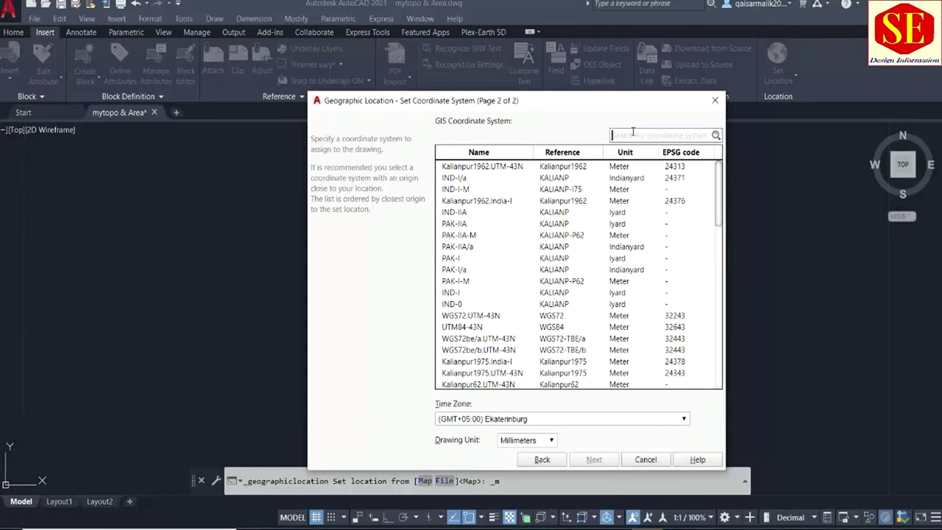
type("utm")
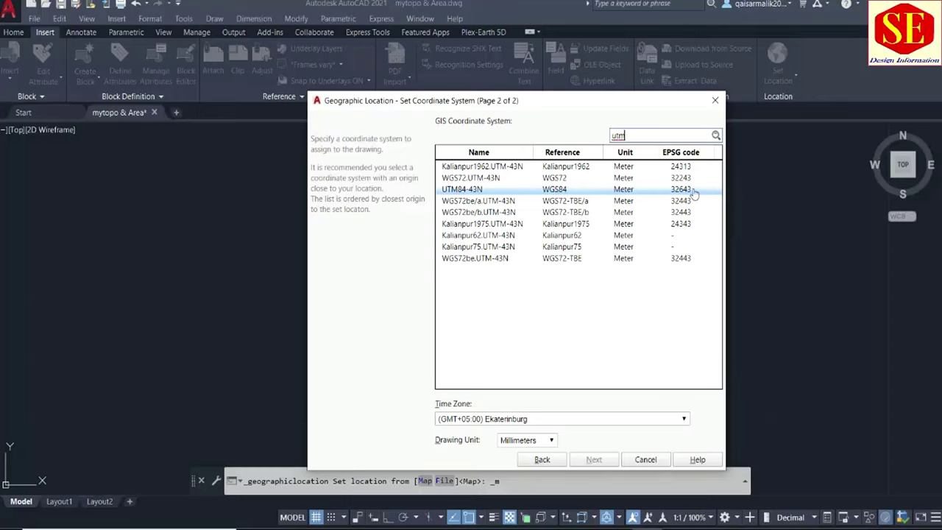
left_click(481, 191)
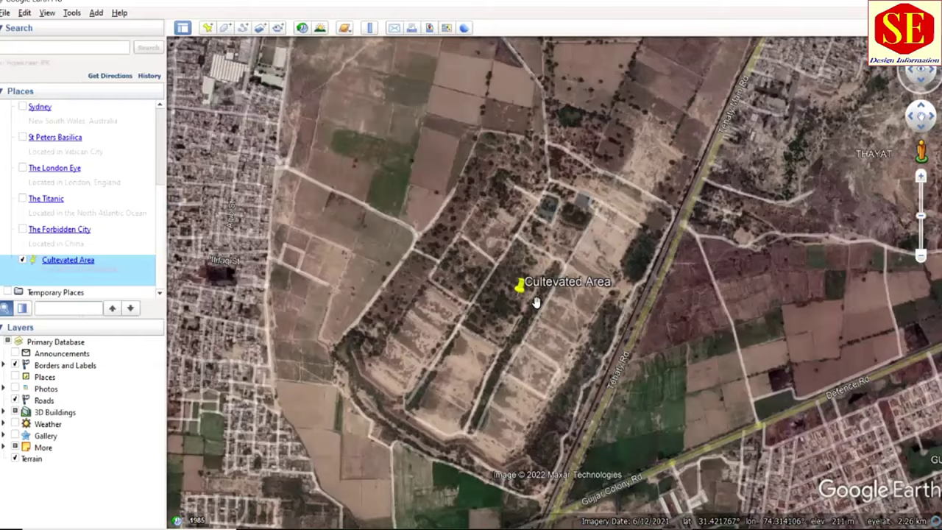
Set Google Earth's Show Lat/Long option to Universal Transverse Mercator
scroll(537, 302, "down", 2)
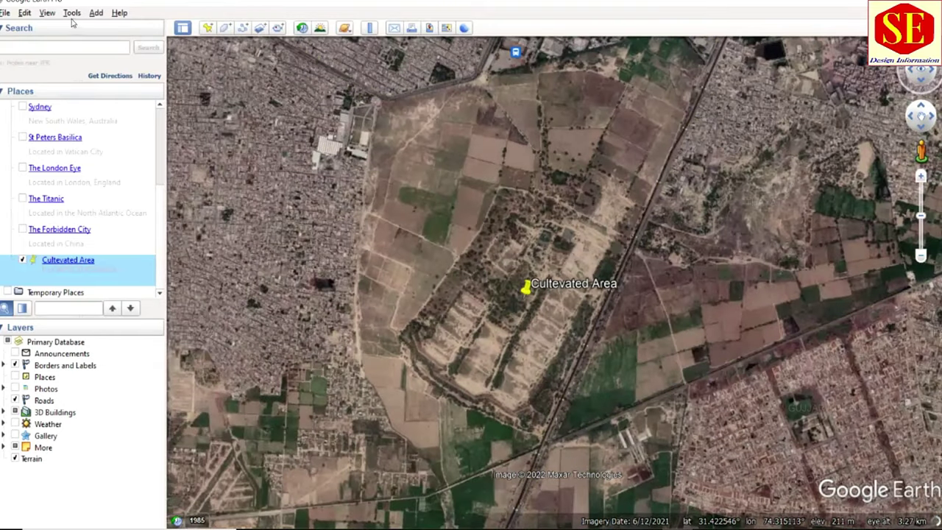
left_click(72, 13)
left_click(86, 121)
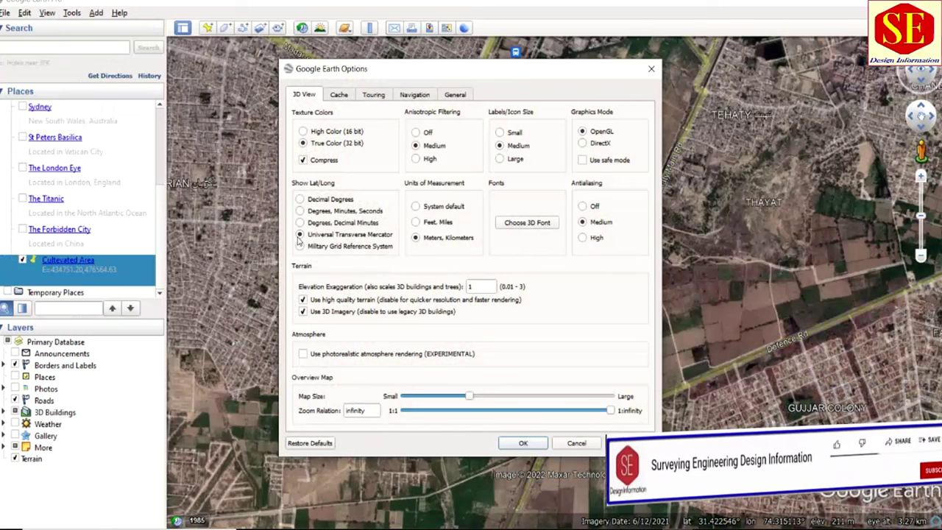
left_click(346, 234)
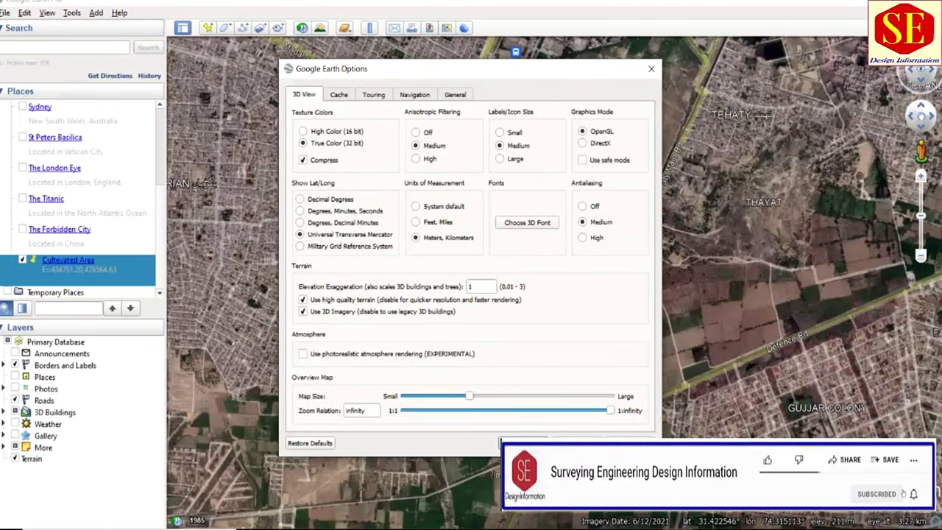
left_click(524, 443)
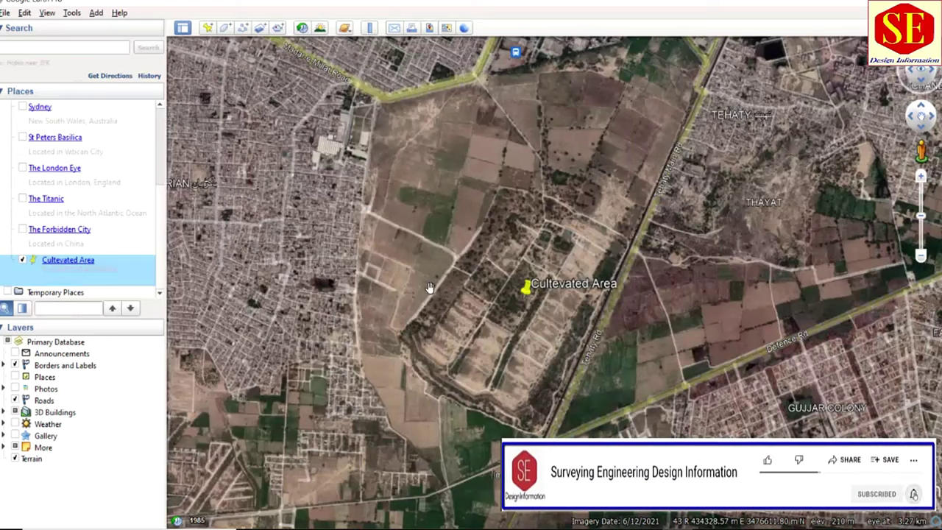
Zoom out over the Cultevated Area to confirm it lies in UTM zone 43
left_click(49, 13)
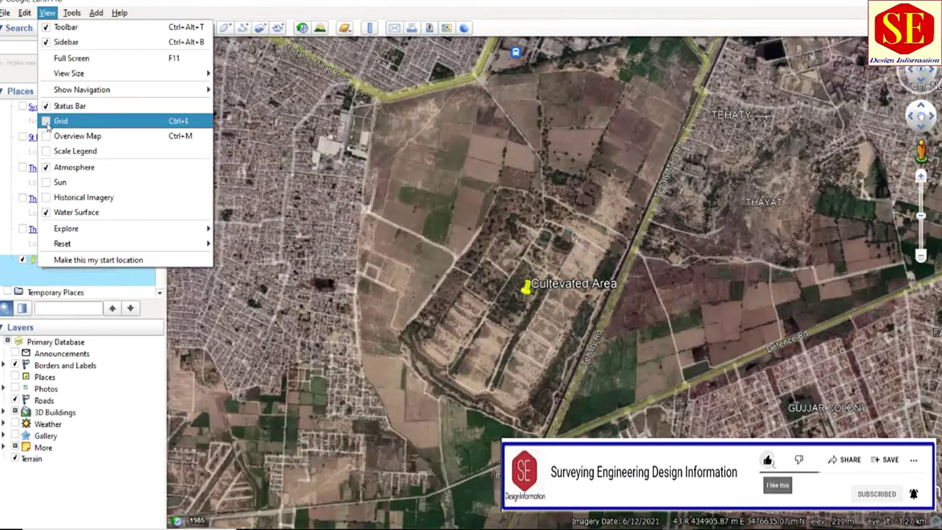
key("Escape")
scroll(479, 217, "down", 2)
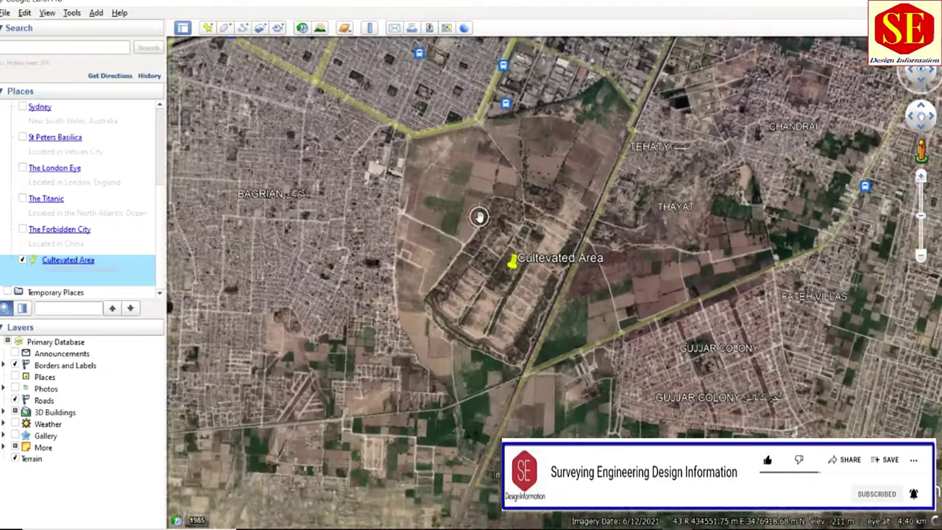
scroll(498, 225, "down", 2)
scroll(547, 261, "down", 2)
scroll(557, 257, "down", 2)
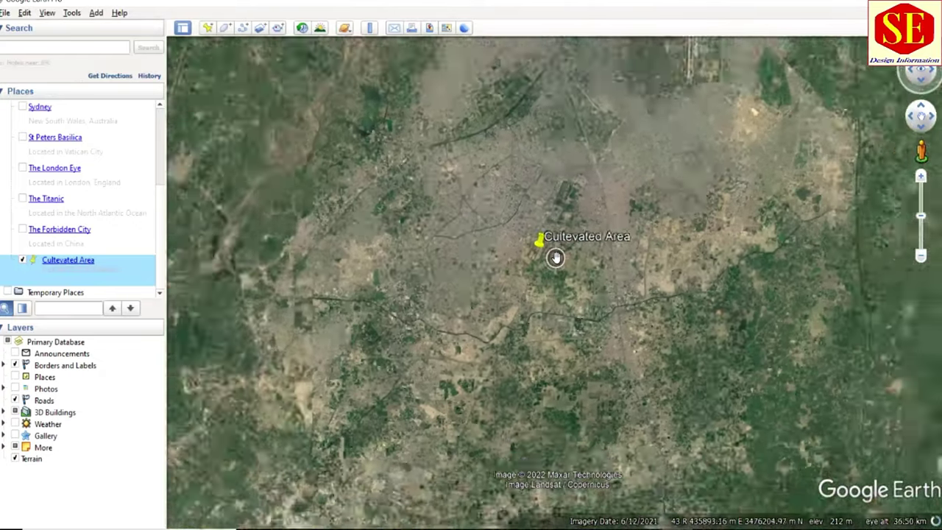
scroll(556, 257, "down", 2)
scroll(556, 257, "down", 2)
scroll(555, 257, "down", 2)
scroll(556, 257, "down", 1)
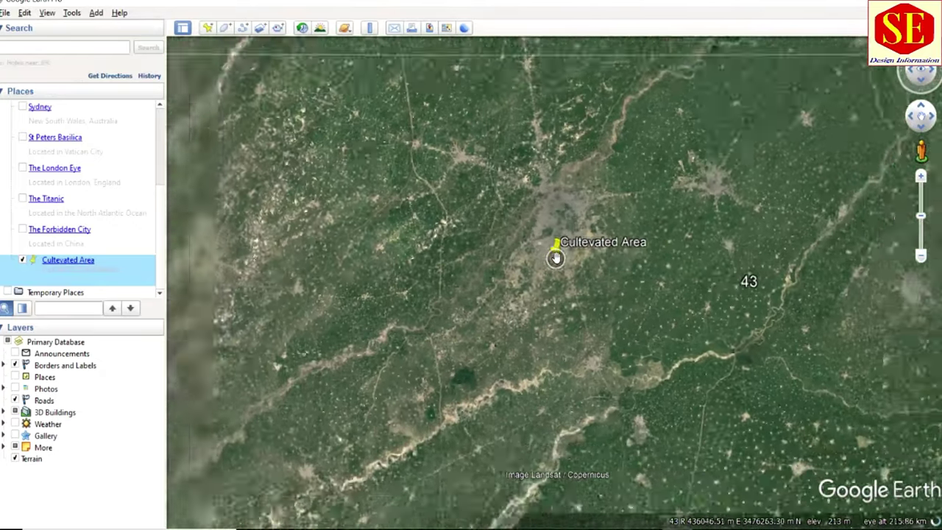
scroll(555, 257, "down", 2)
scroll(659, 291, "up", 2)
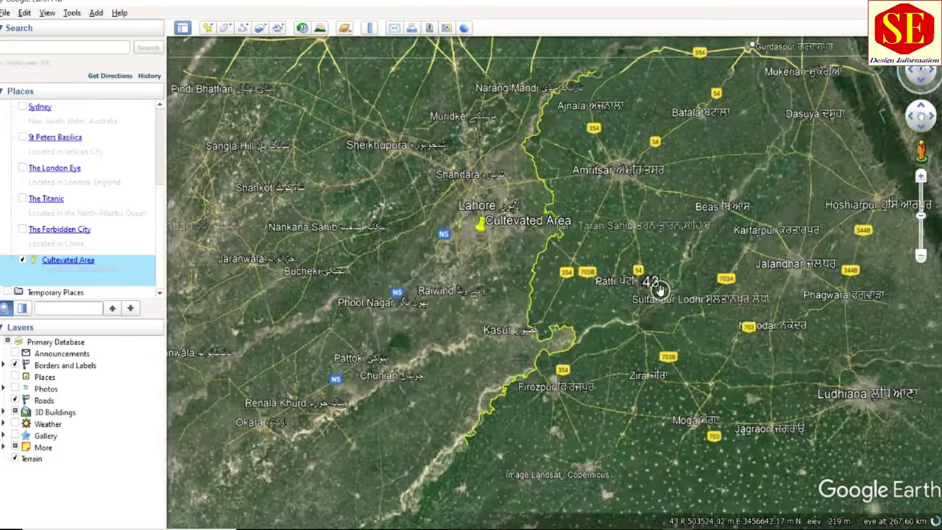
scroll(657, 290, "up", 1)
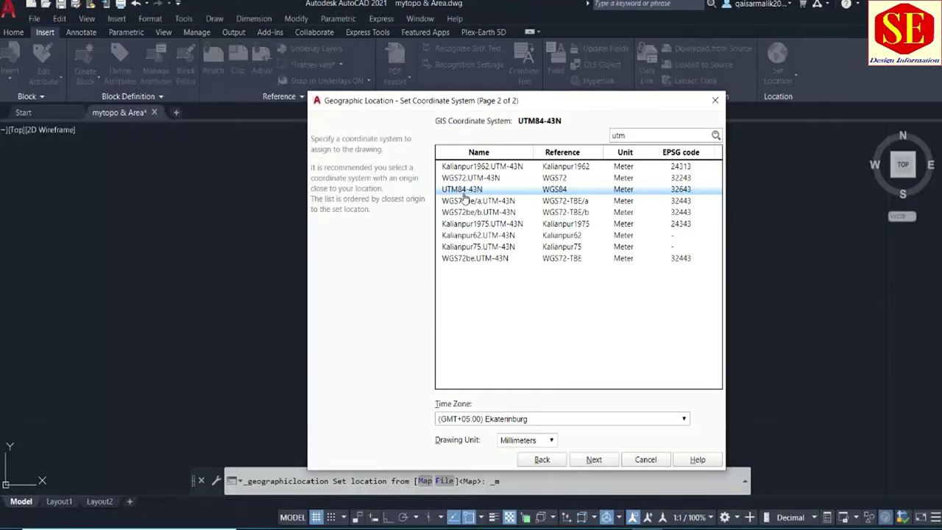
Confirm UTM84-43N with time zone (GMT+05:00) Islamabad, Karachi, Tashkent and Meters drawing units
left_click(551, 193)
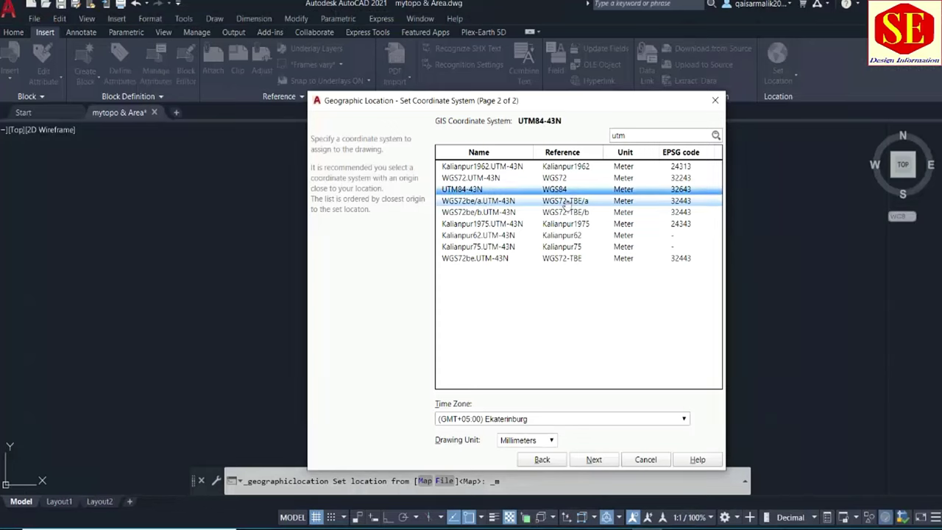
left_click(466, 418)
scroll(491, 374, "down", 1)
scroll(492, 374, "down", 2)
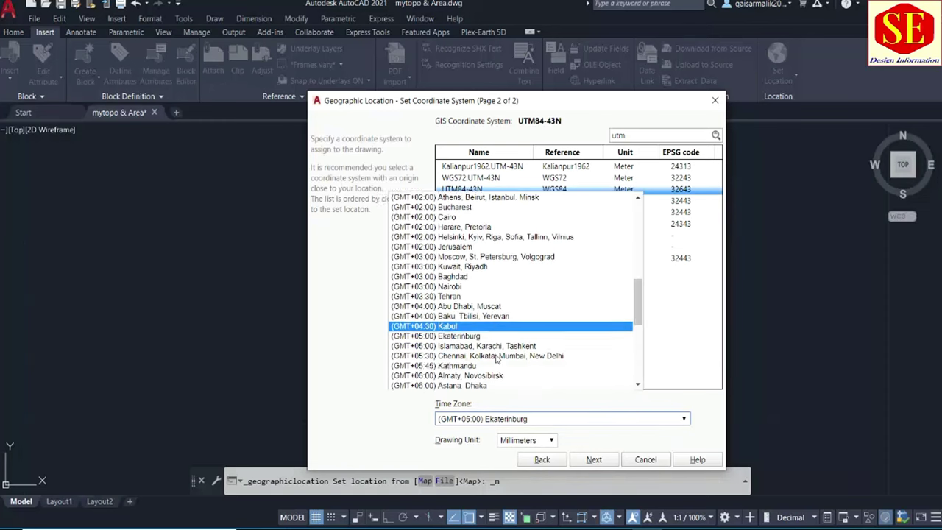
scroll(471, 346, "down", 1)
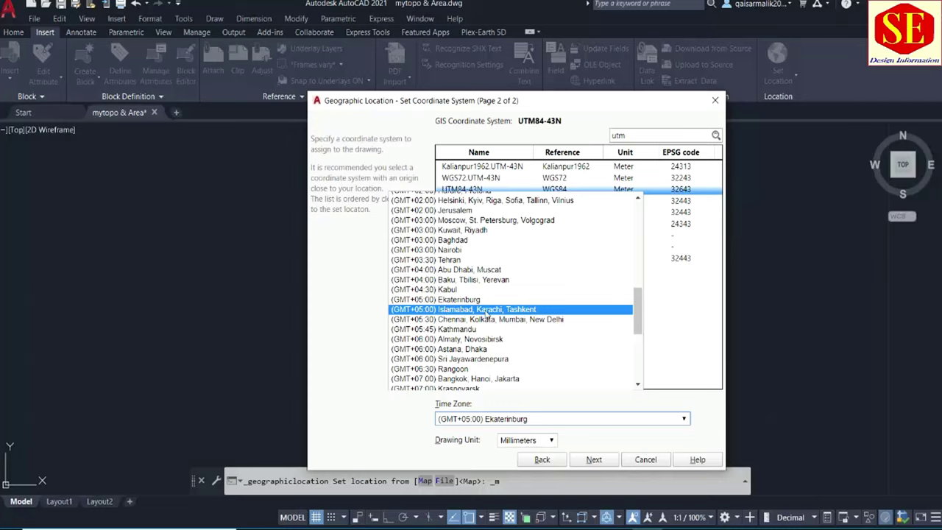
left_click(486, 309)
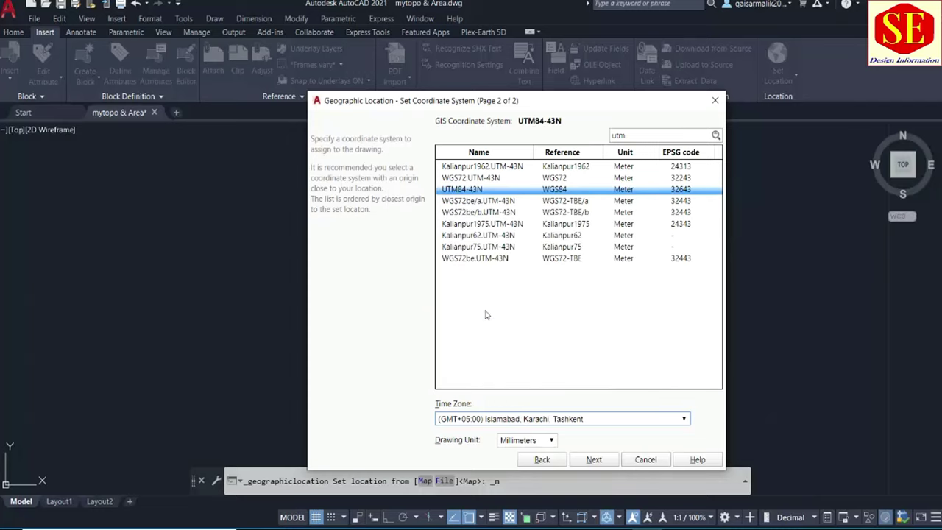
left_click(537, 440)
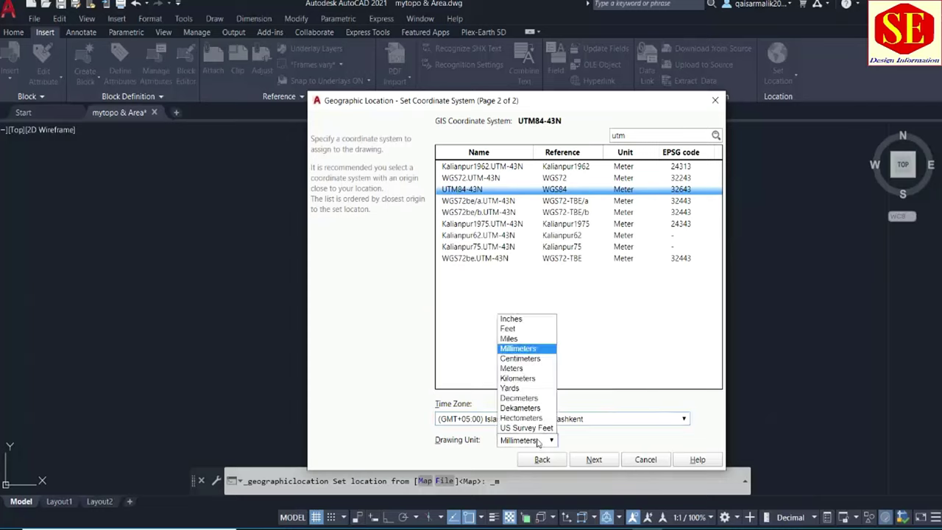
left_click(519, 370)
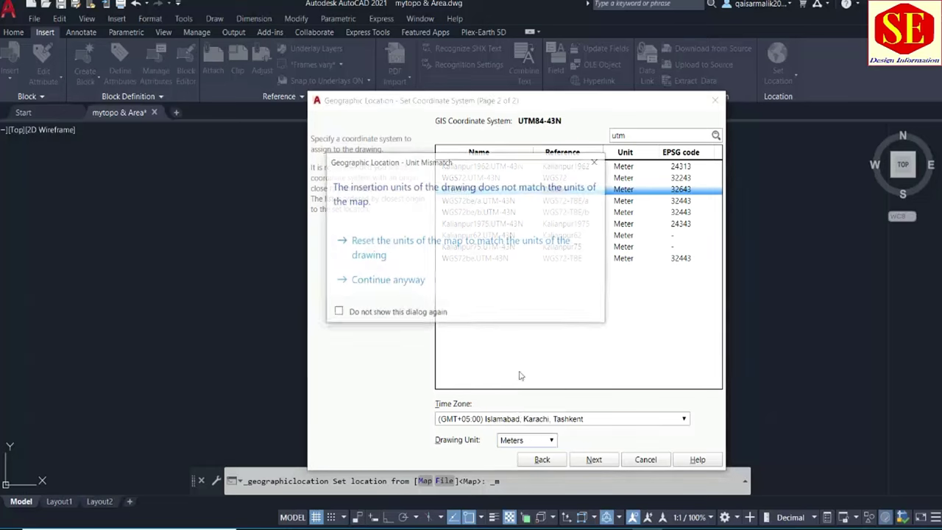
left_click(360, 285)
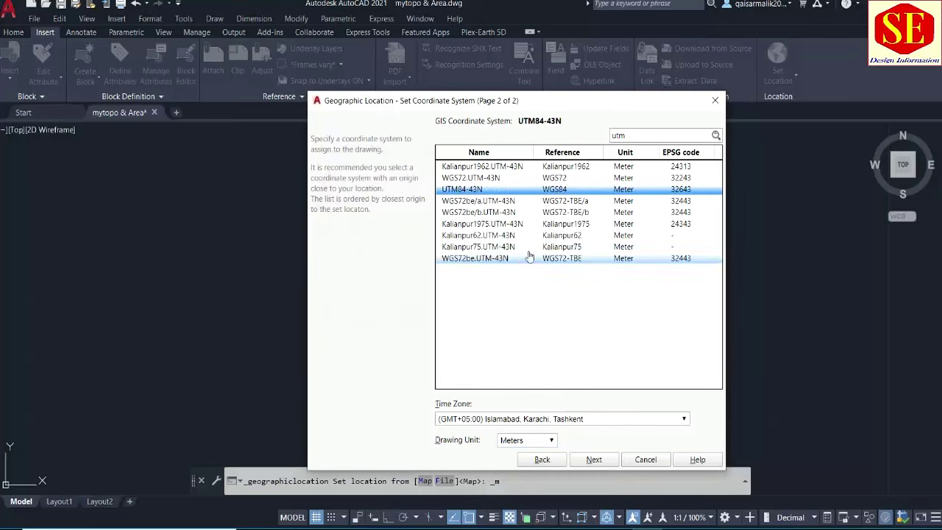
Place the location on survey point E= 434751.2, N= 476564.63 with north straight up via Ortho
left_click(594, 460)
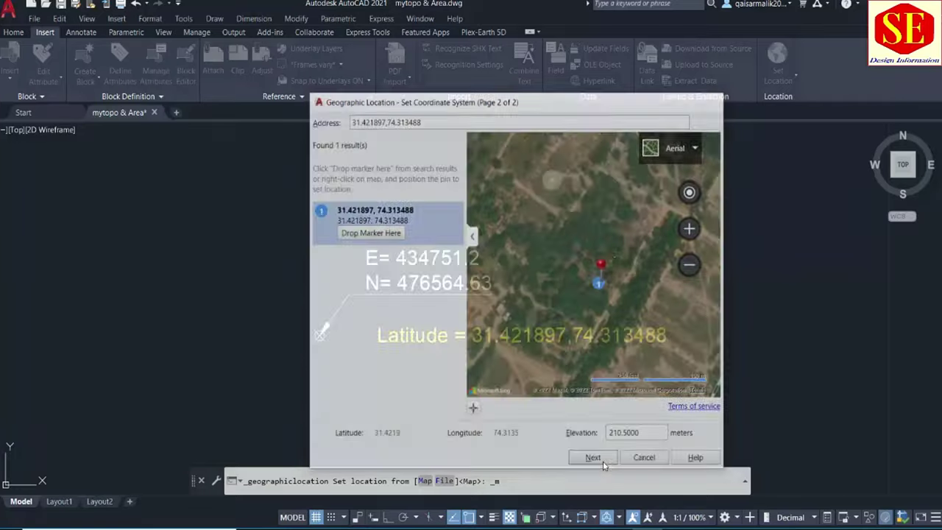
left_click(603, 461)
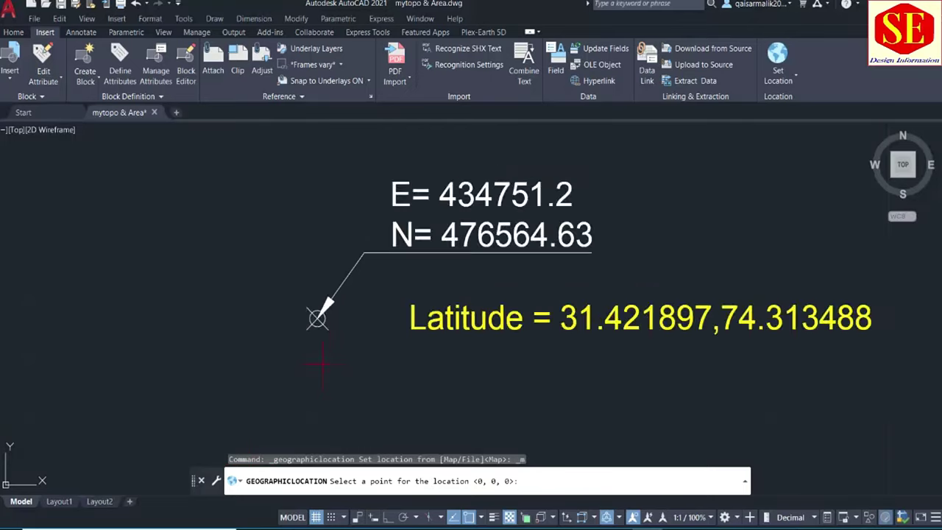
scroll(322, 362, "up", 4)
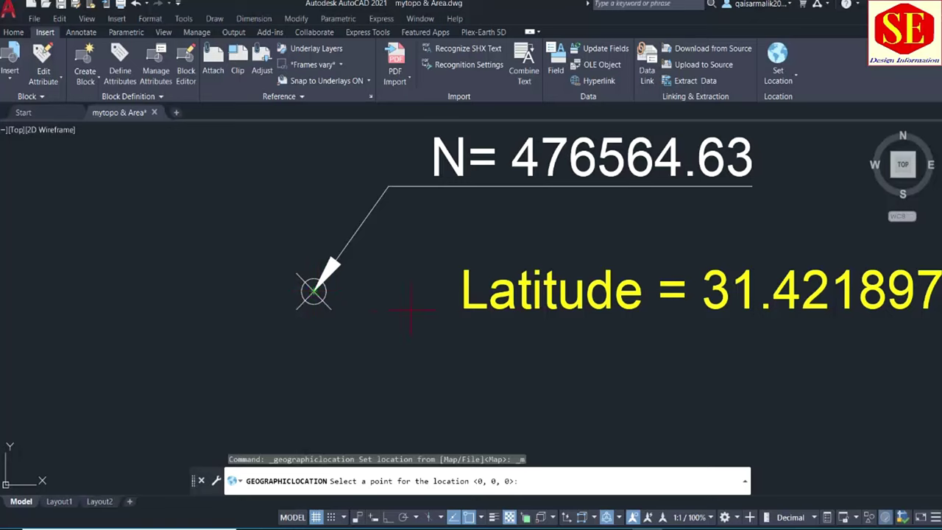
scroll(420, 310, "down", 2)
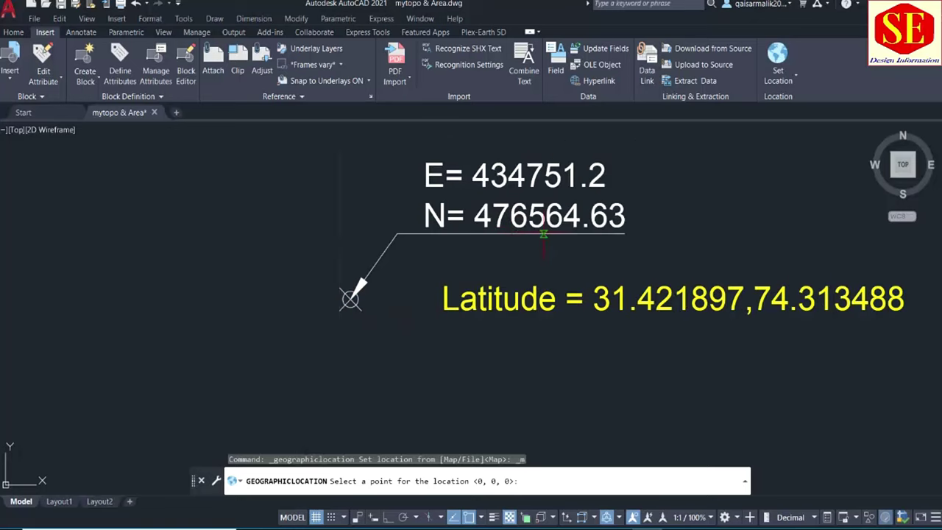
left_click(350, 299)
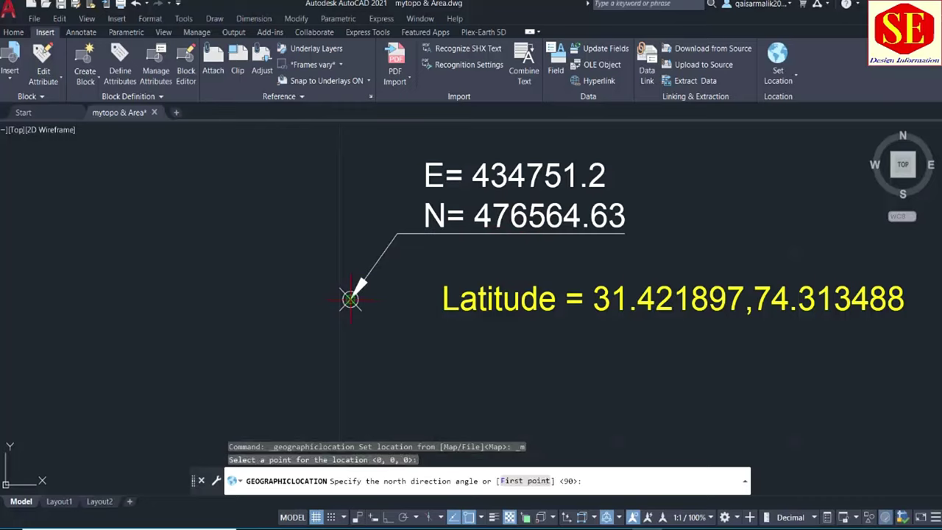
scroll(397, 373, "down", 3)
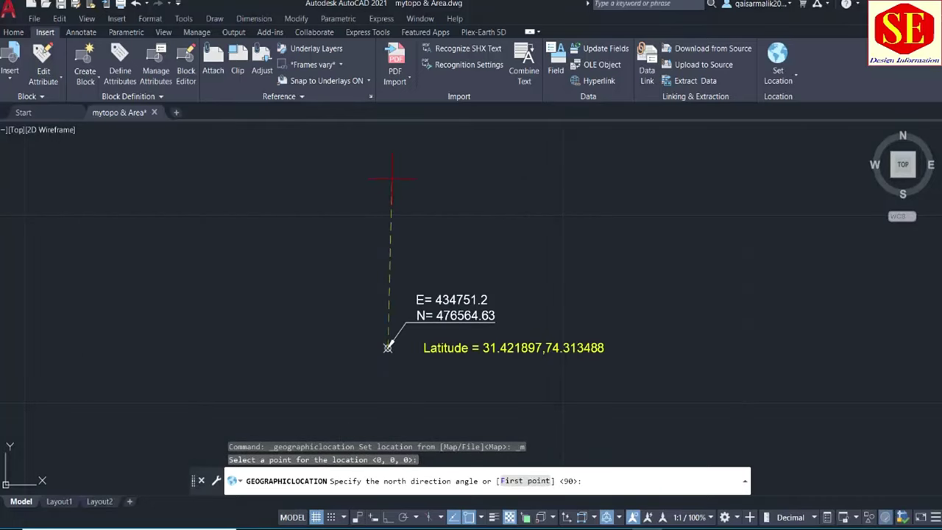
key("F8")
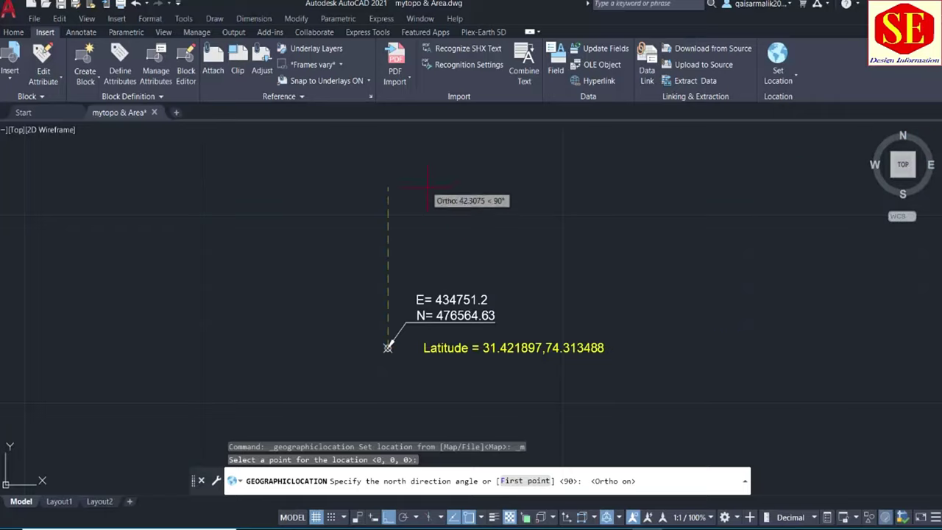
left_click(391, 145)
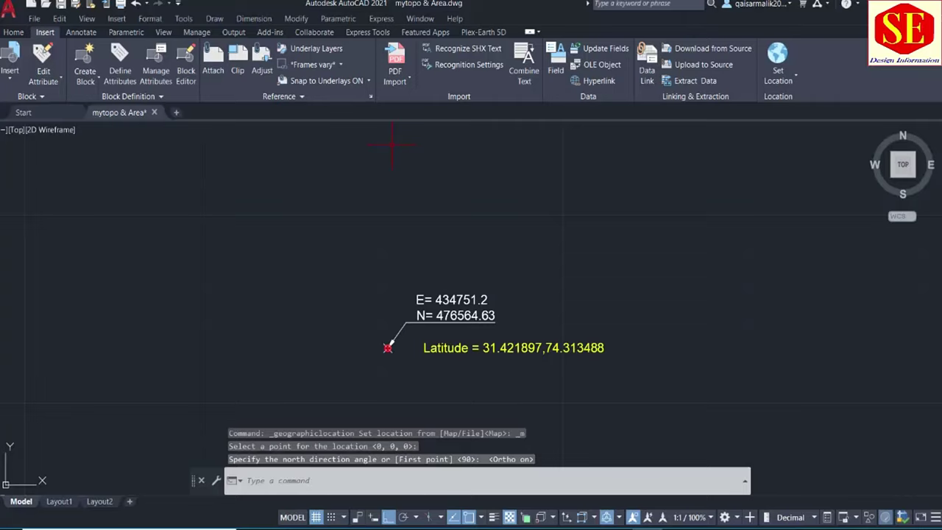
Finish the geolocation and frame the aerial map around the cultivated fields near the marker
key("Return")
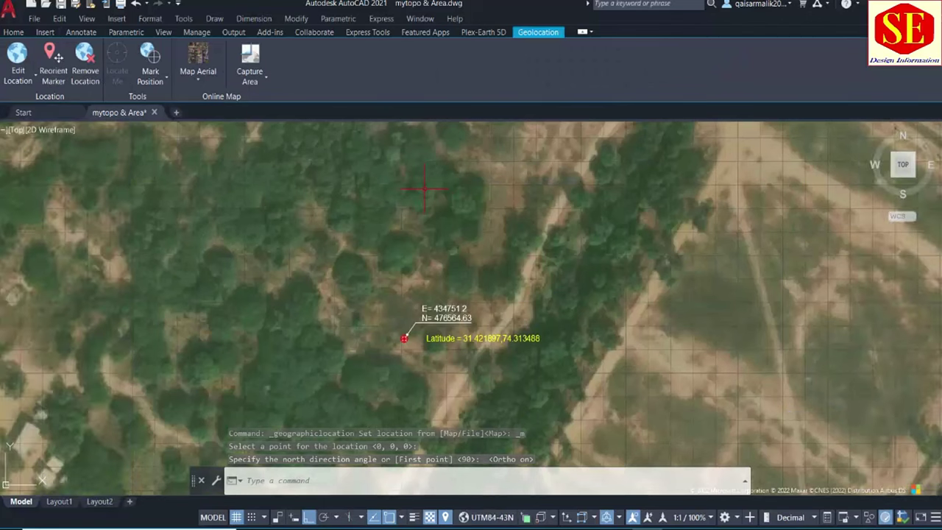
scroll(421, 274, "down", 3)
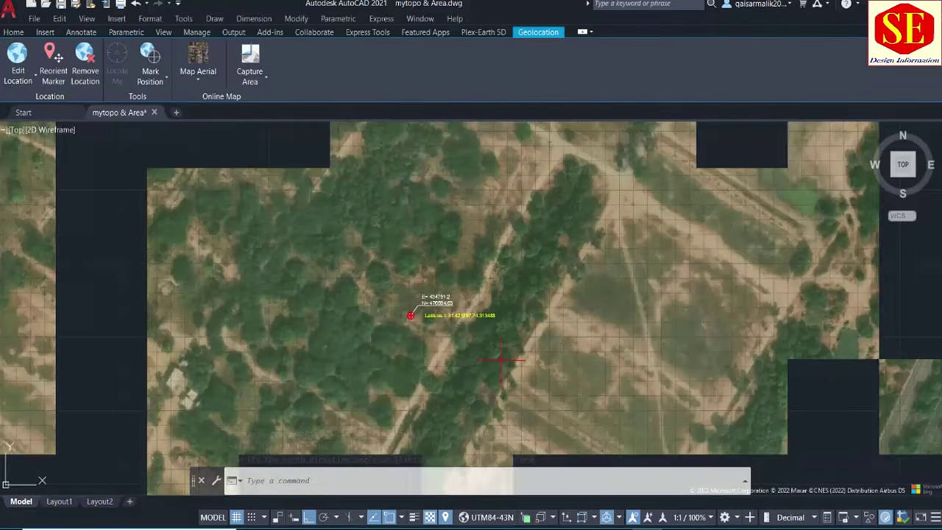
scroll(517, 318, "down", 2)
scroll(527, 313, "down", 2)
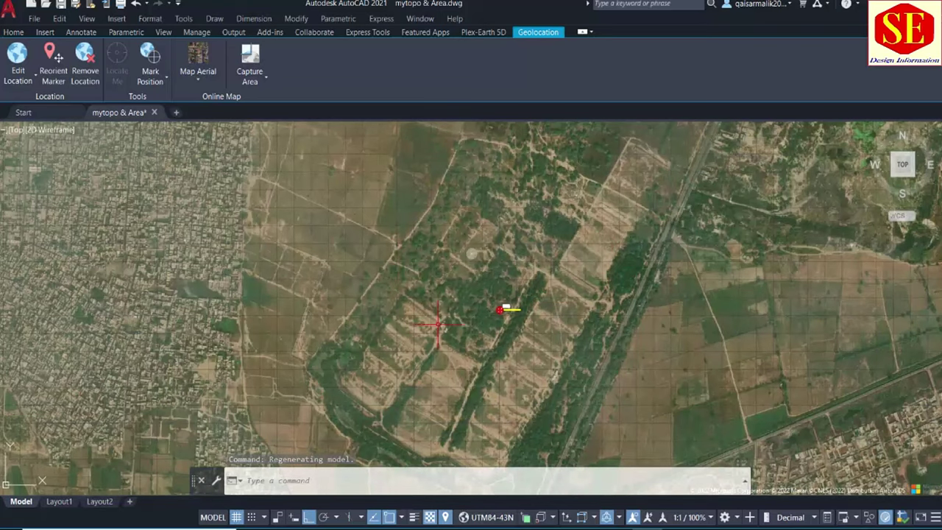
scroll(561, 173, "down", 2)
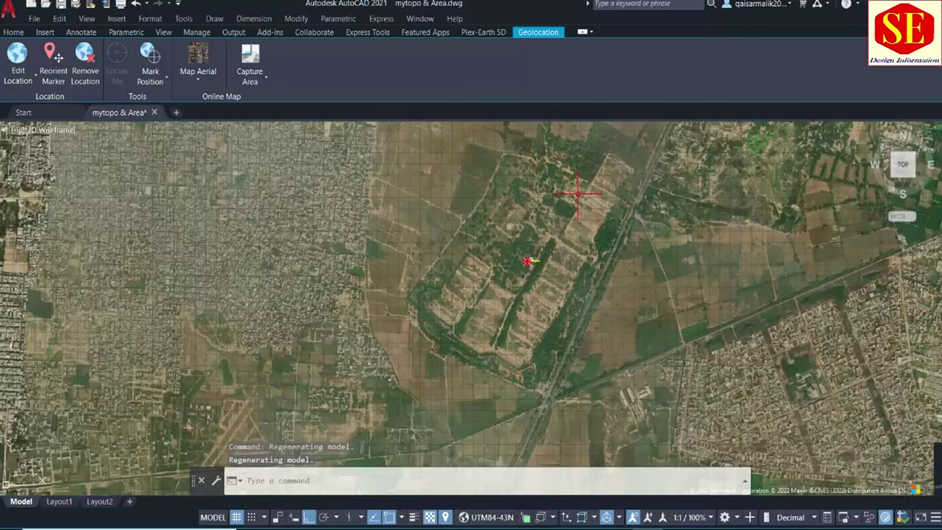
scroll(584, 257, "up", 1)
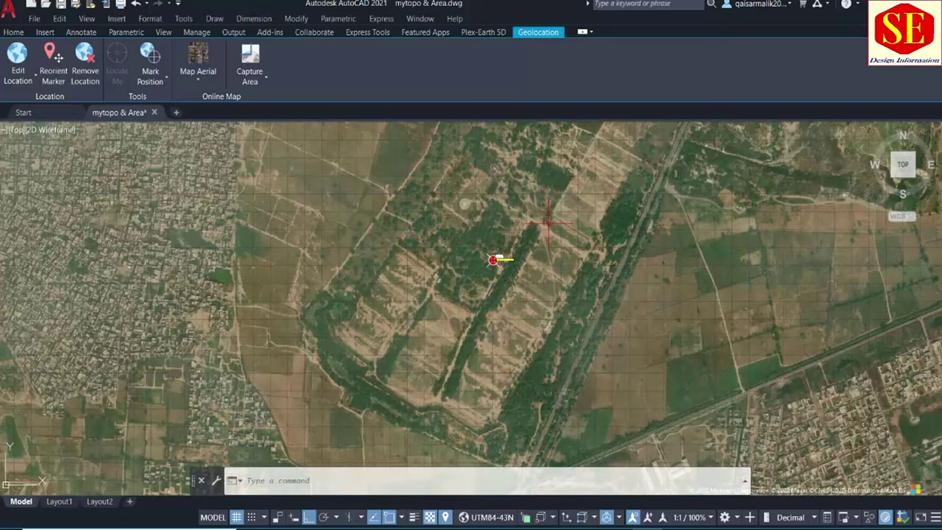
middle_click_drag(502, 219, 482, 265)
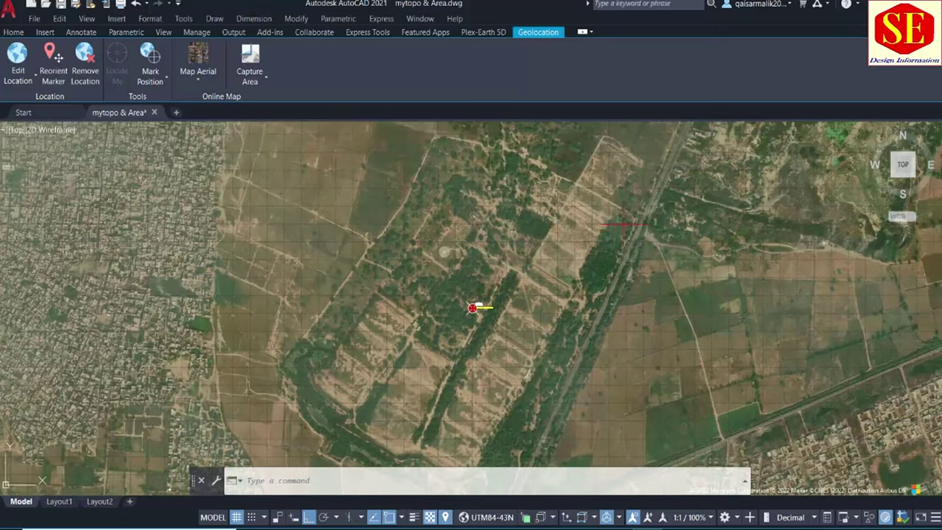
scroll(339, 257, "down", 1)
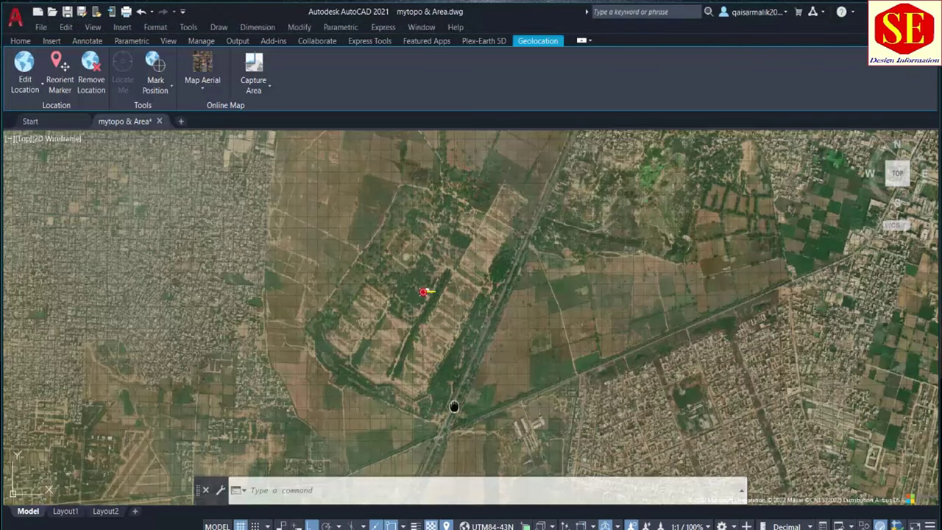
middle_click_drag(500, 392, 503, 361)
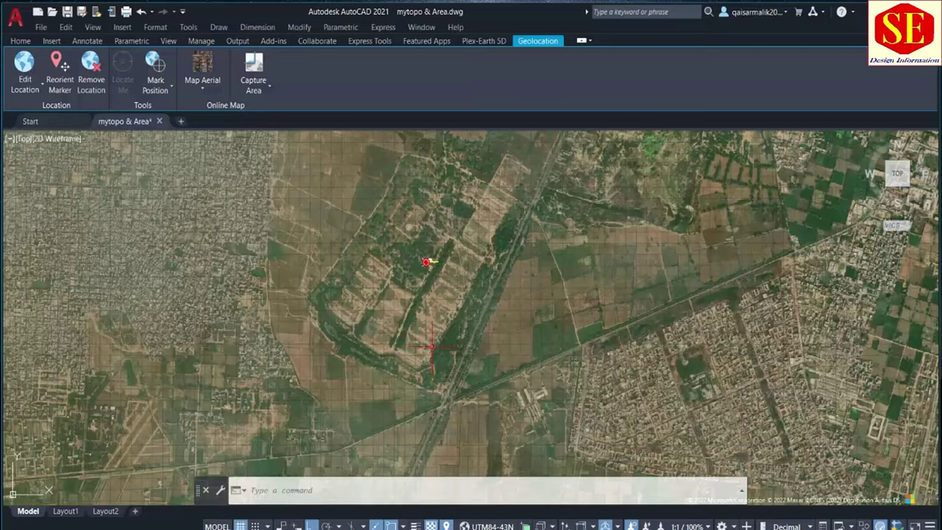
scroll(431, 338, "down", 2)
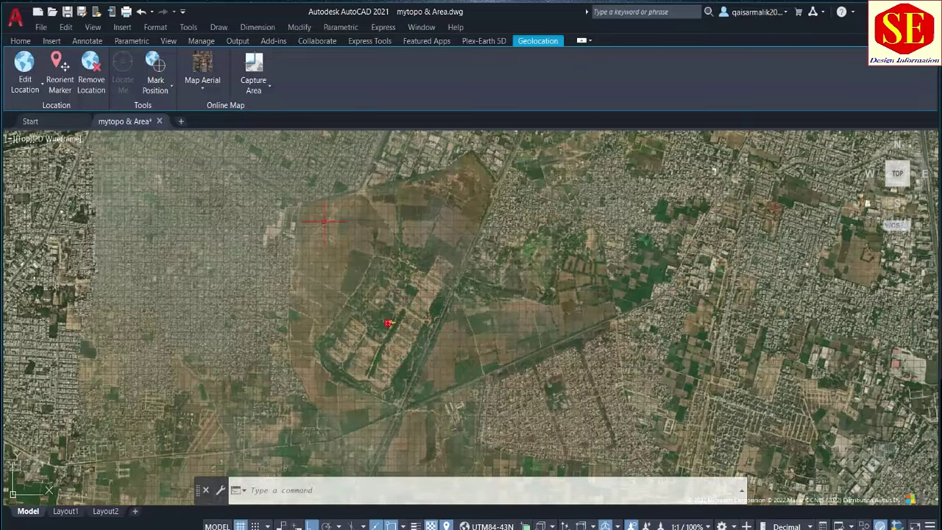
Capture the aerial map as an image between two corners enclosing the cultivated fields
left_click(262, 87)
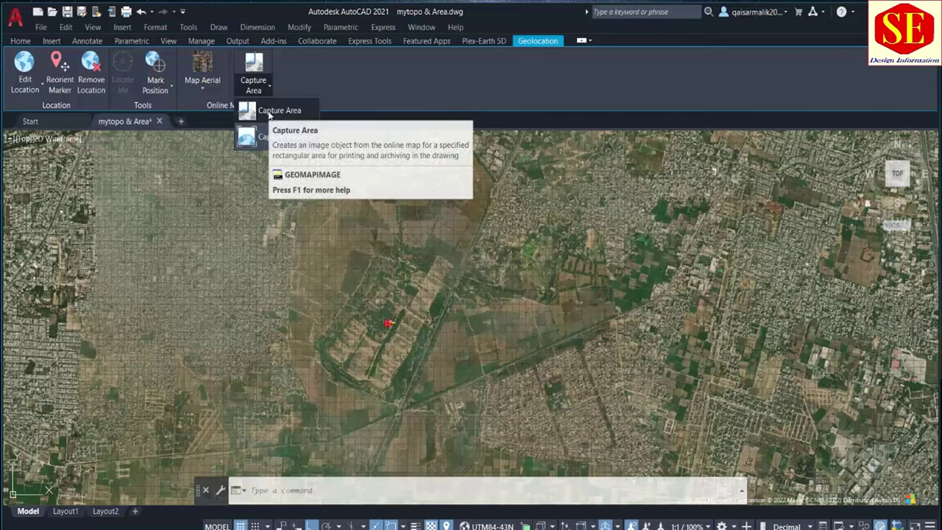
left_click(272, 110)
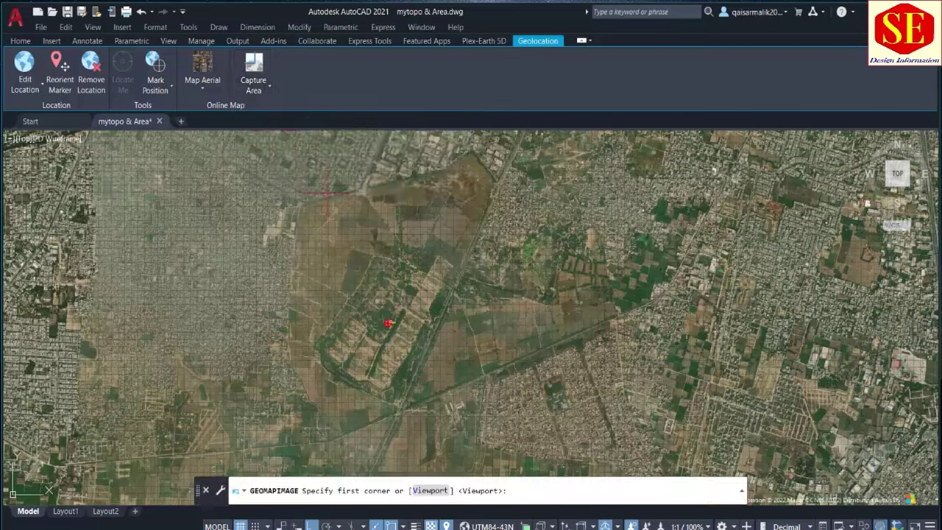
left_click(293, 243)
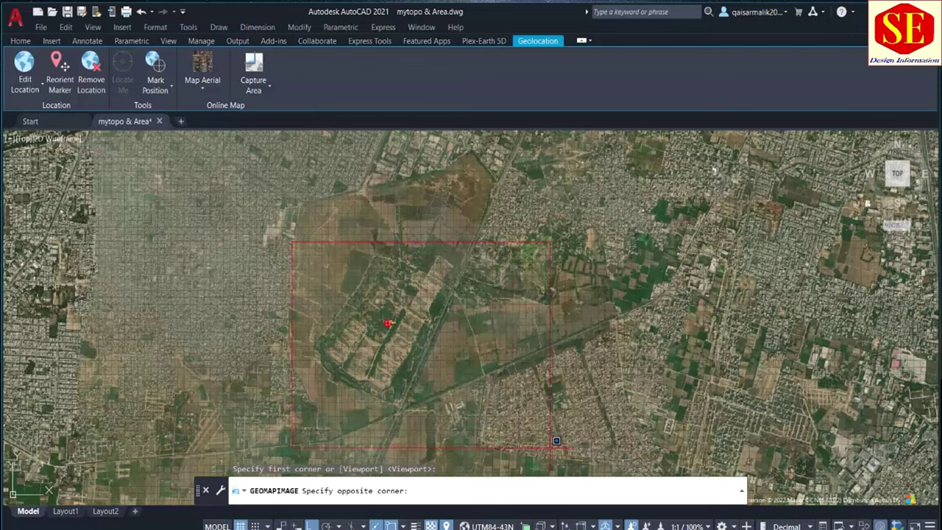
scroll(548, 398, "down", 1)
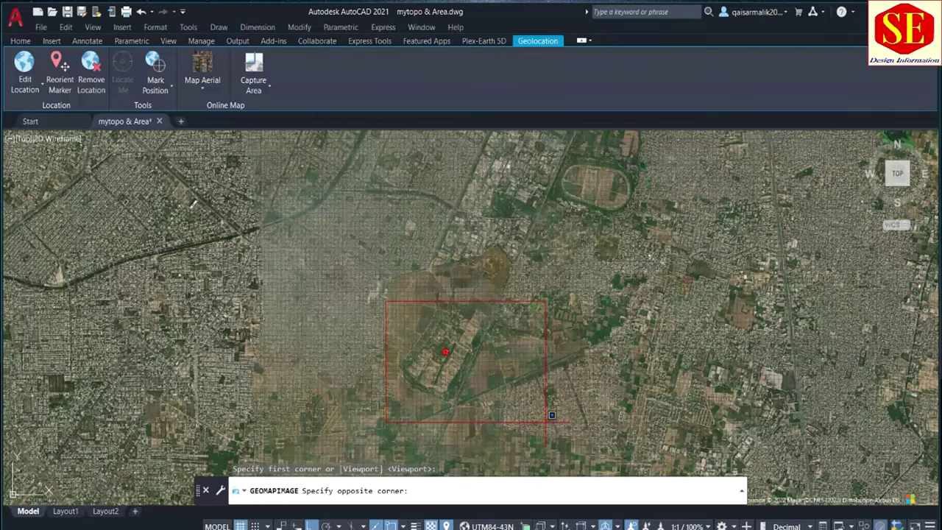
left_click(548, 416)
scroll(490, 358, "up", 2)
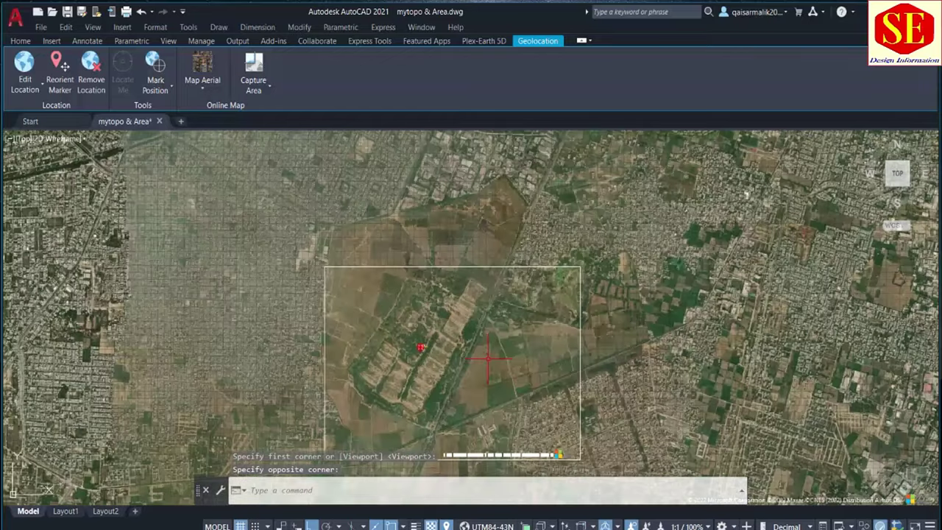
middle_click_drag(415, 301, 409, 226)
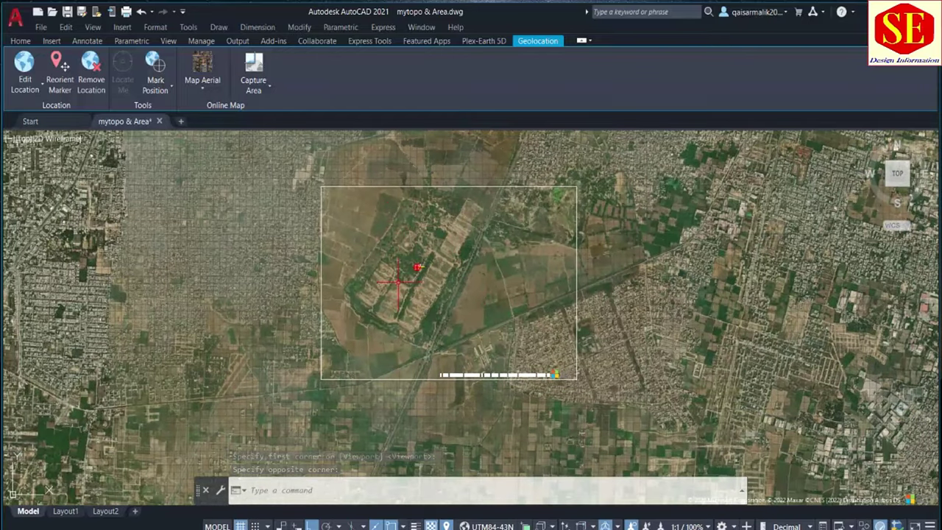
scroll(435, 266, "up", 2)
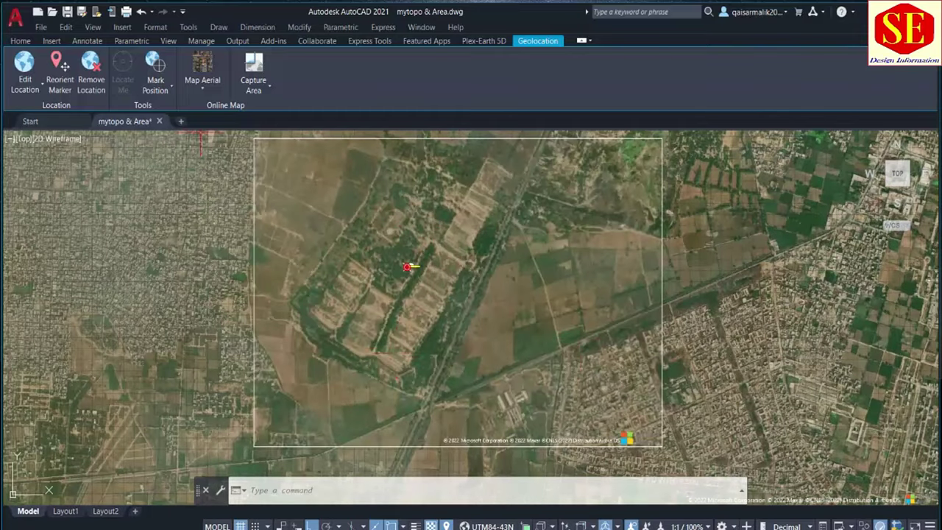
Turn off the live online map and return to the Home tab's drawing tools
left_click(202, 89)
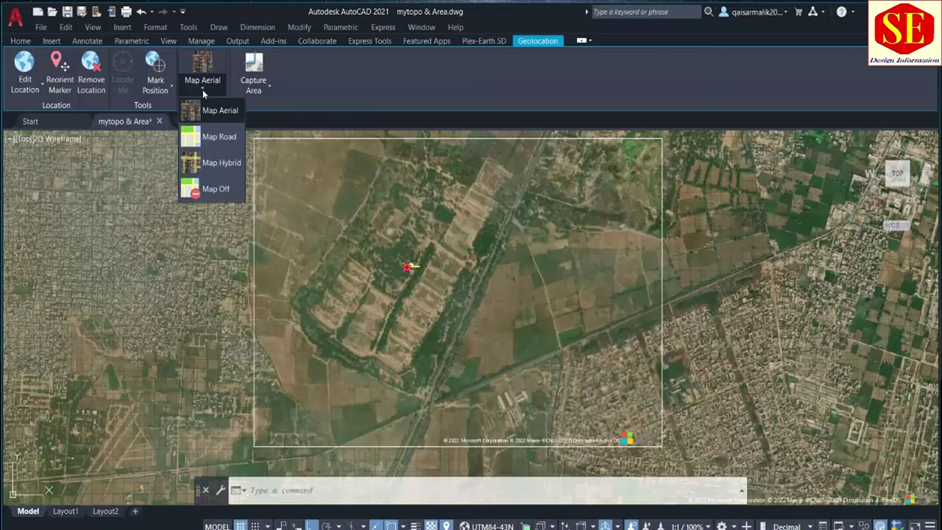
left_click(222, 191)
scroll(564, 332, "down", 4)
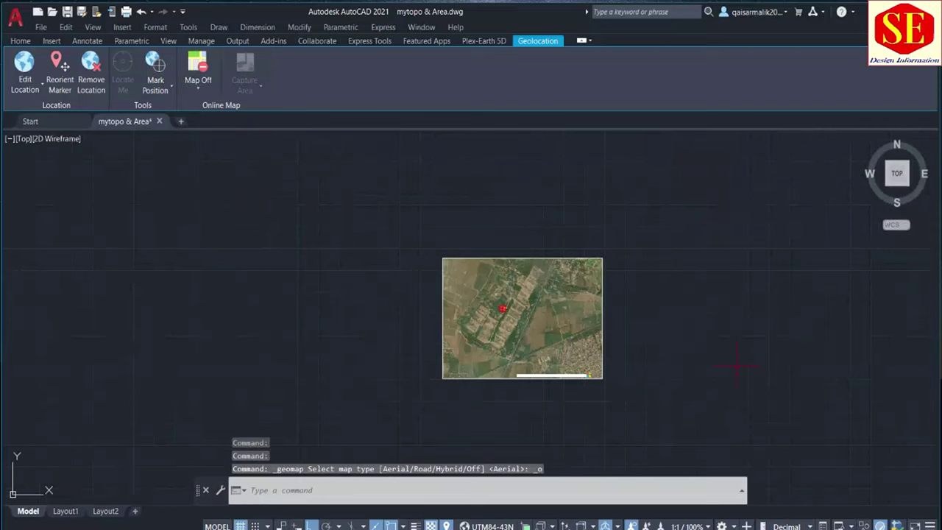
scroll(600, 355, "up", 2)
scroll(471, 280, "up", 3)
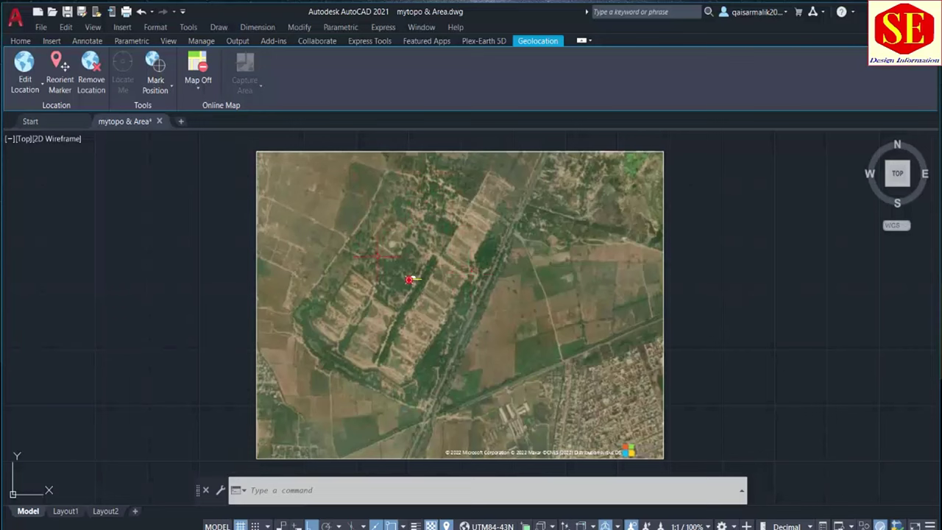
left_click(21, 41)
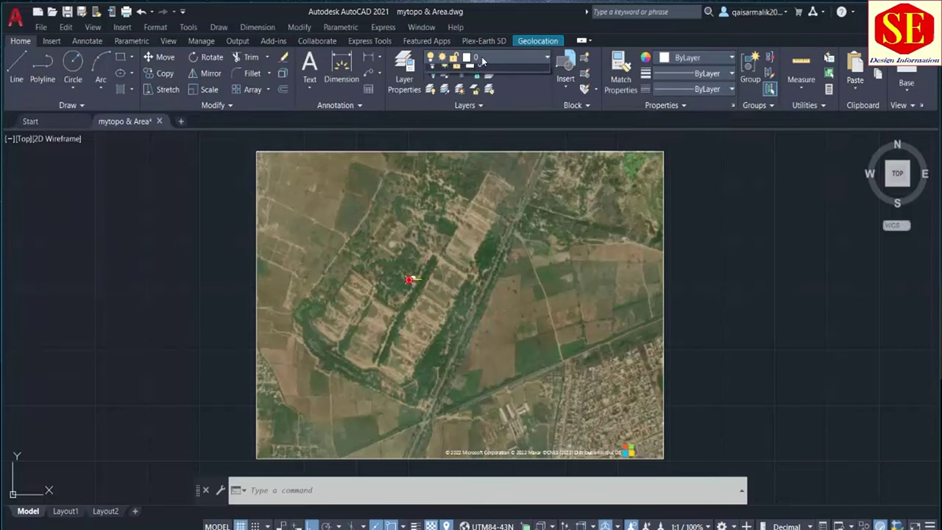
Start a polyline with ByLayer colour and 0.30 mm lineweight, with lineweight display on
left_click(688, 63)
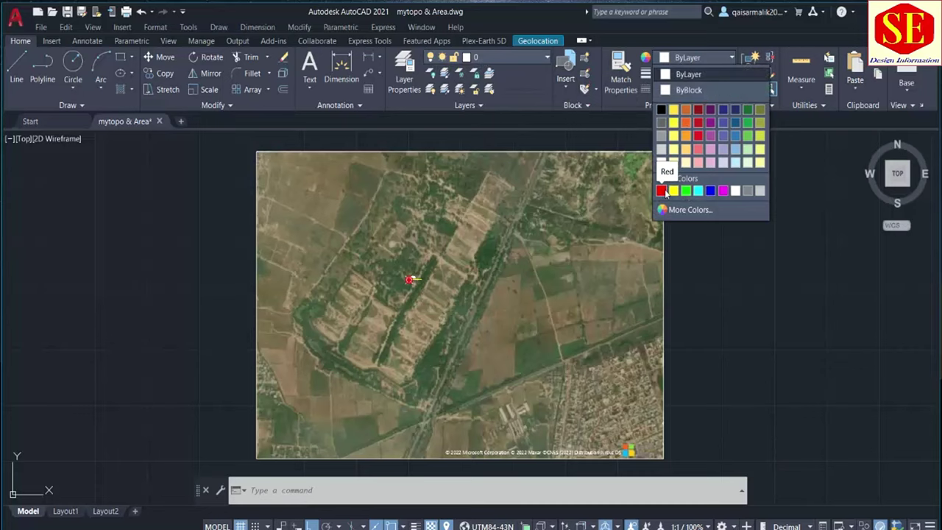
key("Escape")
left_click(42, 68)
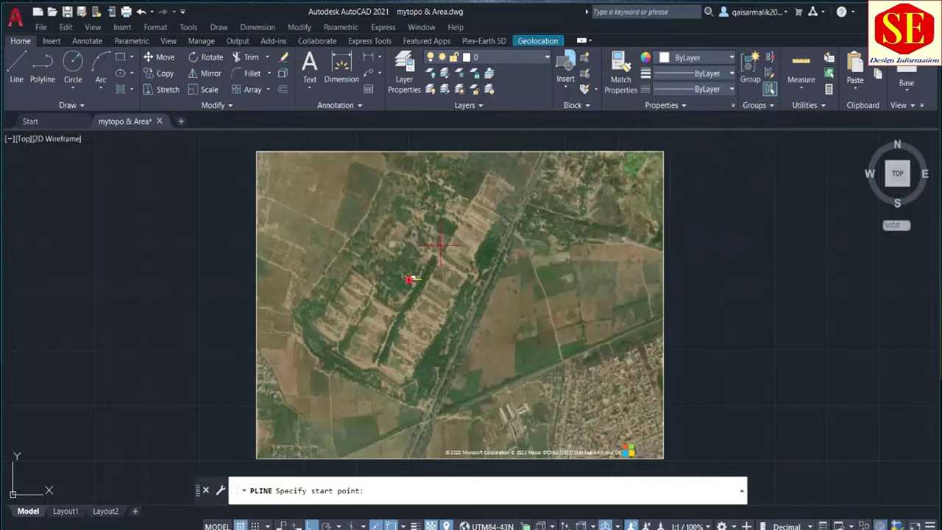
left_click(675, 91)
left_click(685, 80)
left_click(685, 76)
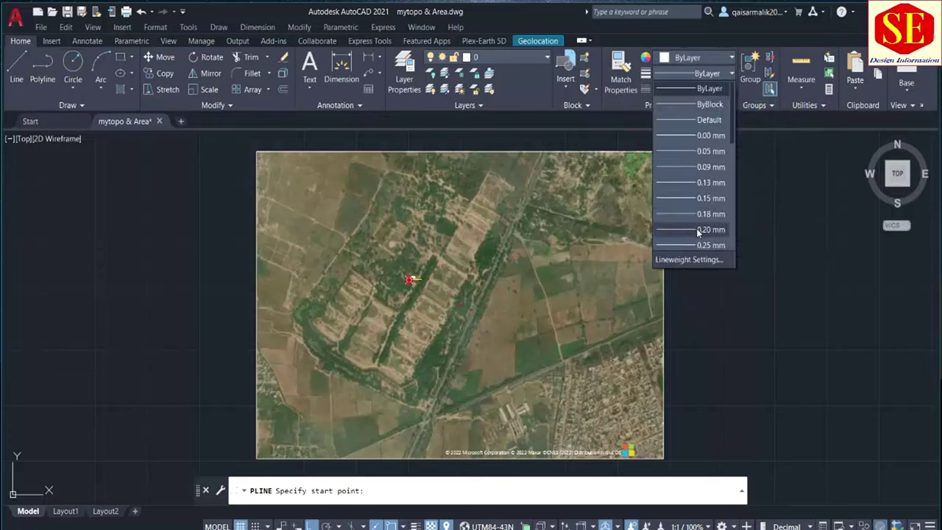
scroll(698, 232, "down", 2)
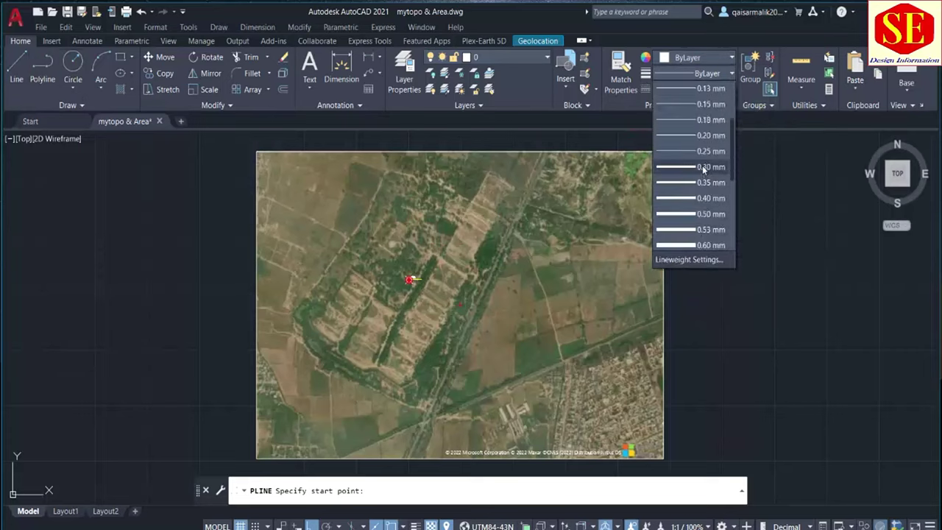
left_click(680, 166)
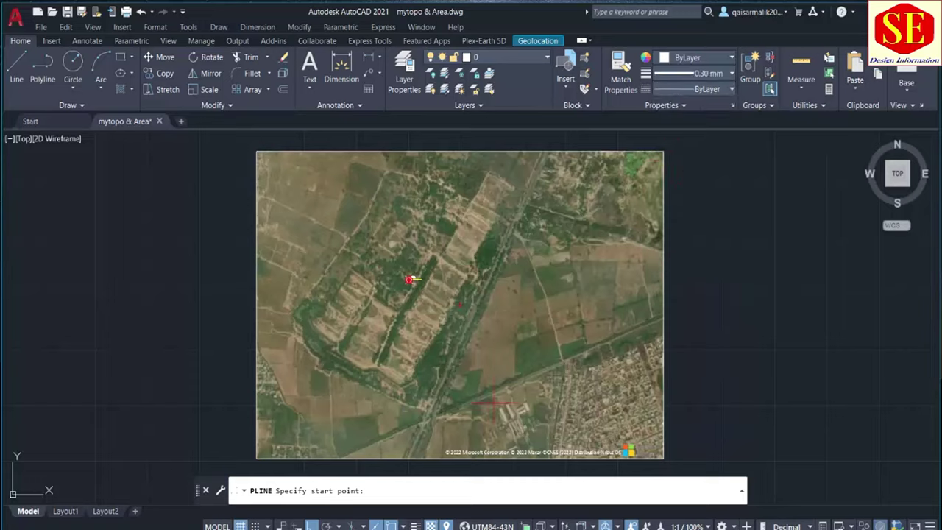
left_click(414, 526)
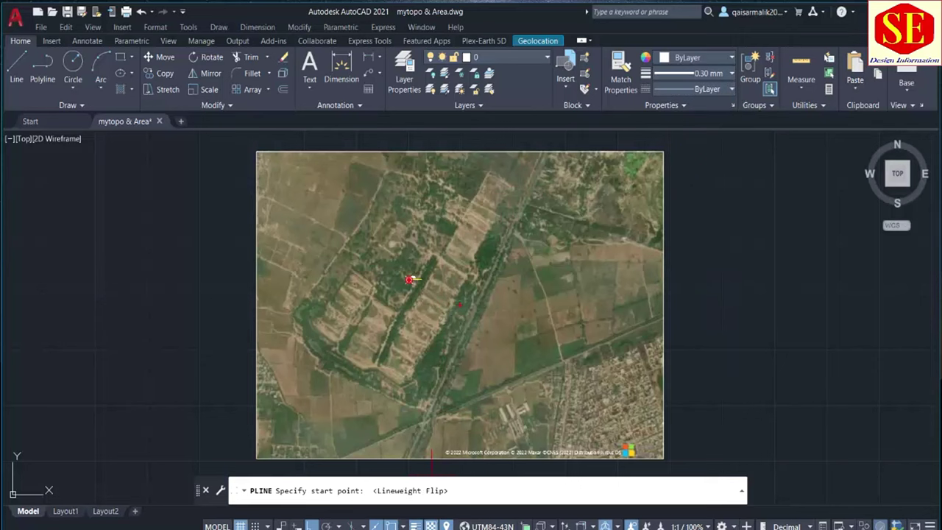
scroll(391, 169, "up", 4)
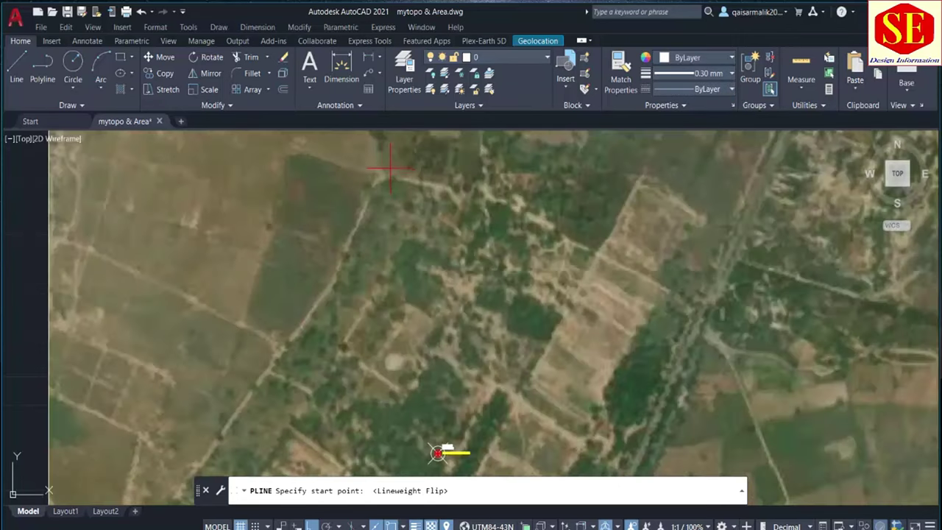
With ortho off, trace from the northern field corner down the western edge
left_click(383, 178)
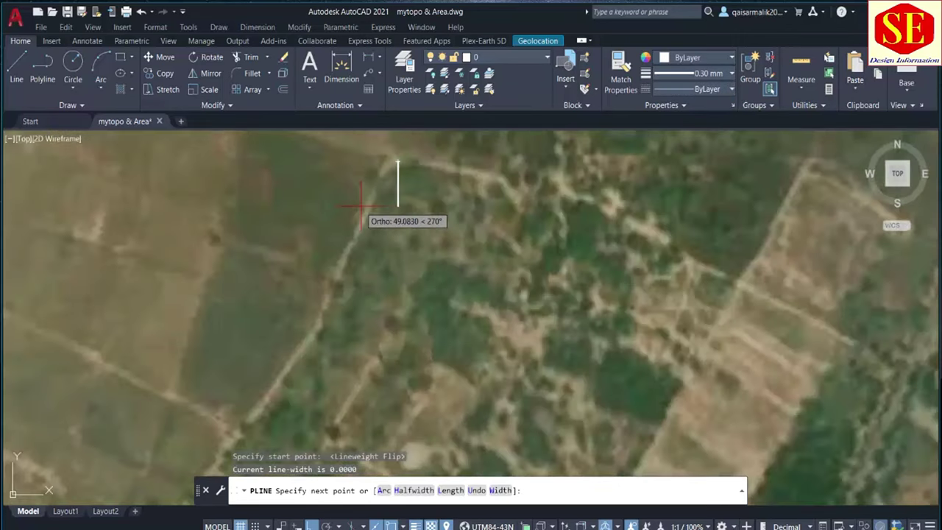
scroll(362, 208, "up", 1)
key("F8")
scroll(374, 203, "up", 1)
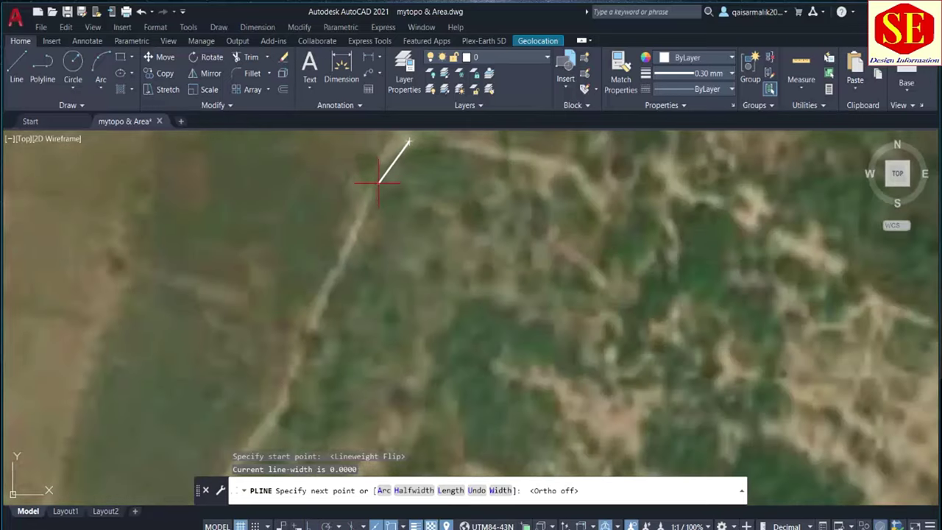
left_click(375, 182)
left_click(362, 225)
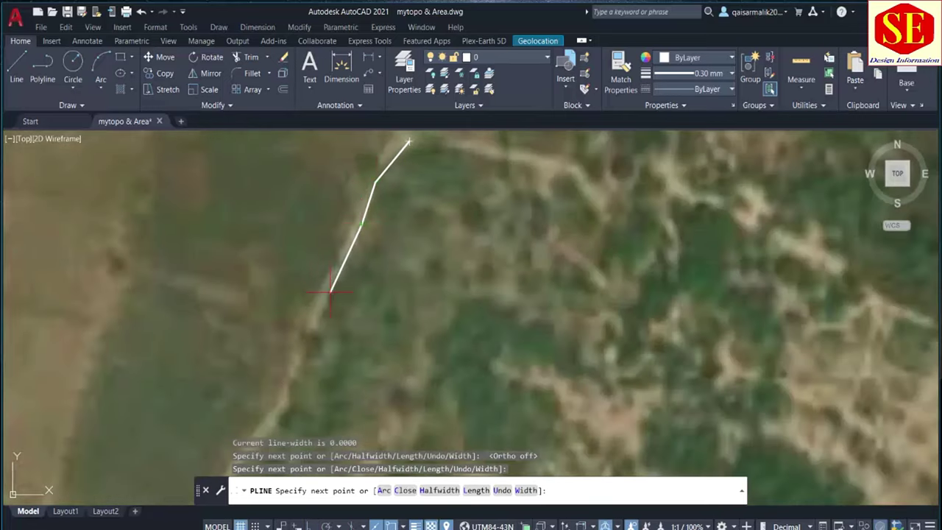
left_click(331, 293)
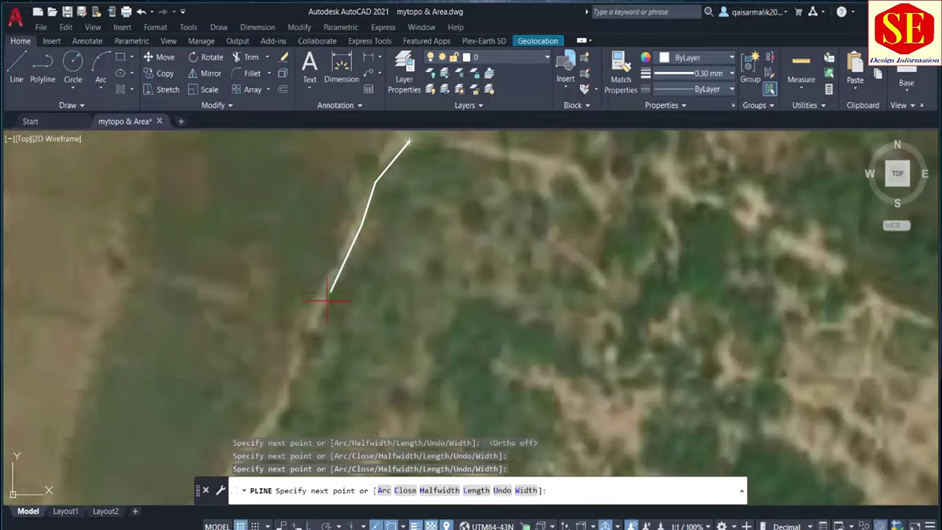
left_click(293, 410)
scroll(368, 295, "down", 4)
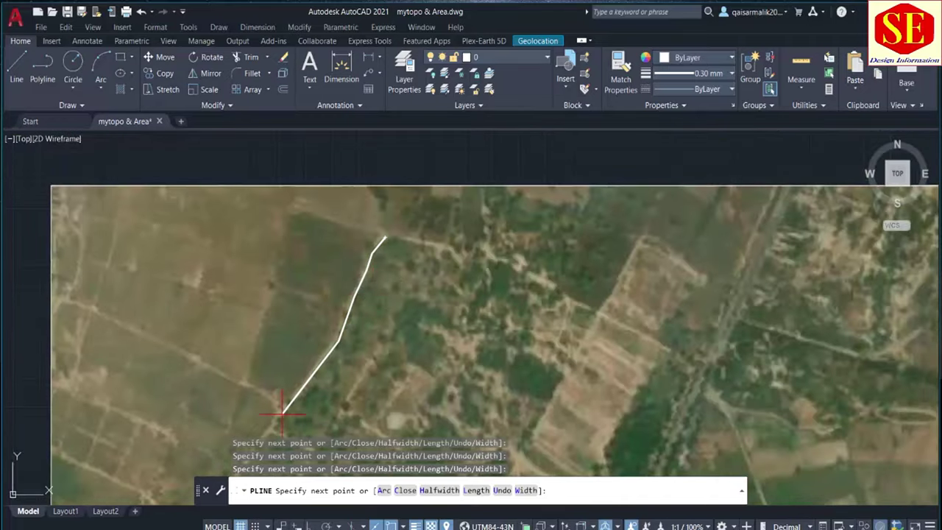
scroll(403, 282, "down", 2)
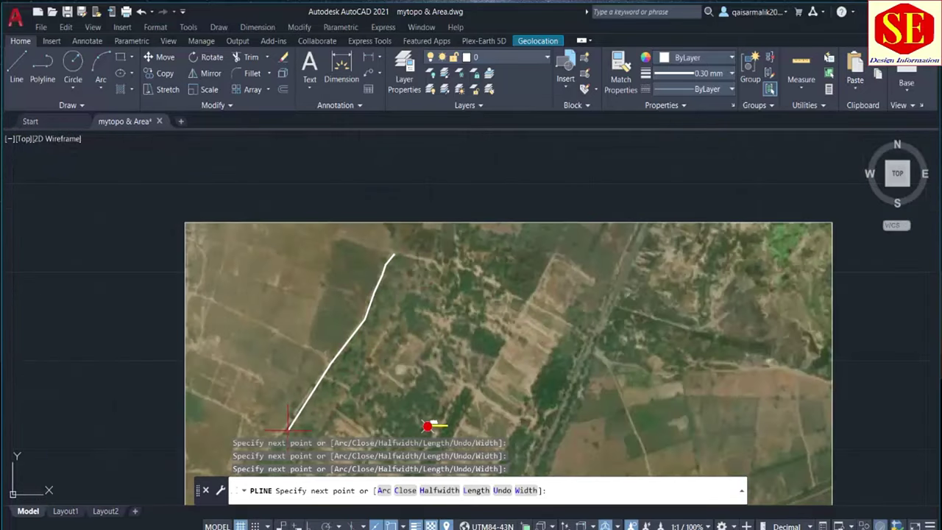
scroll(373, 305, "down", 4)
scroll(320, 372, "up", 4)
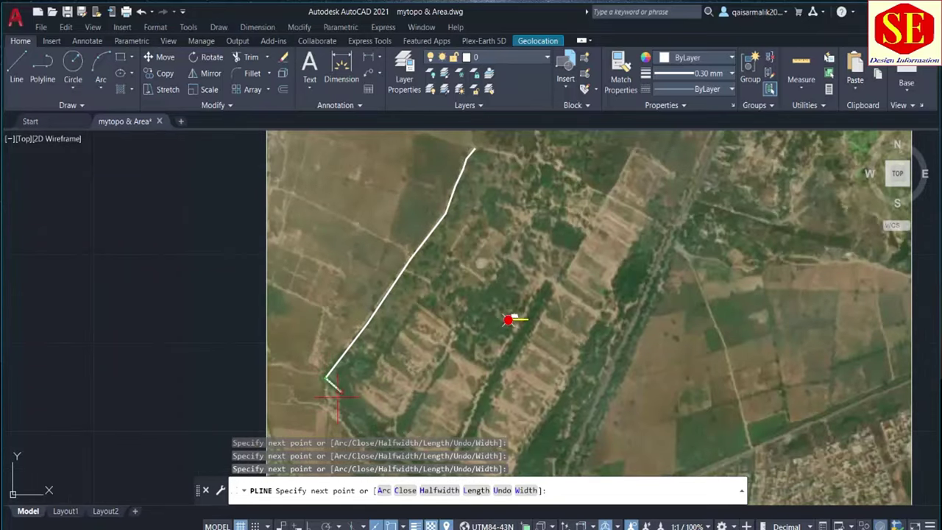
Continue the boundary along the tree line and southern edge to the southeast corner by the canal
left_click(326, 398)
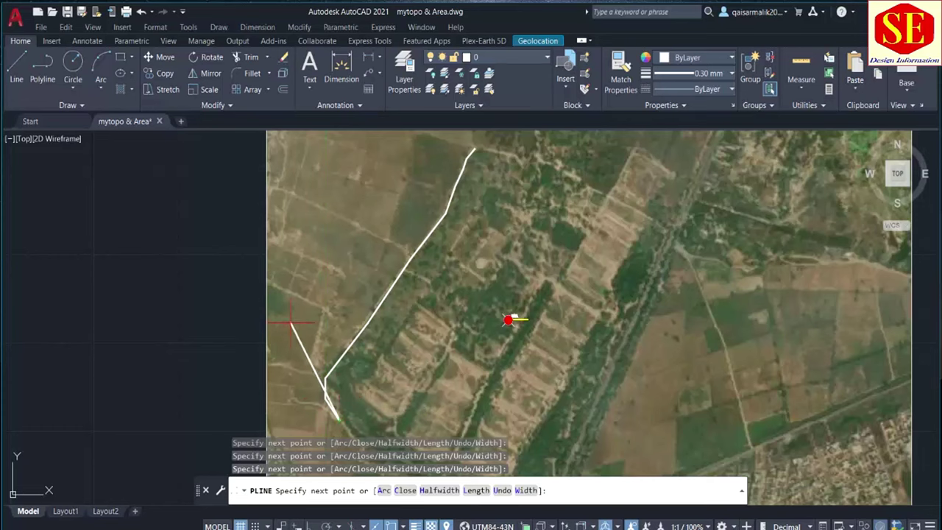
scroll(291, 321, "down", 2)
scroll(333, 401, "up", 4)
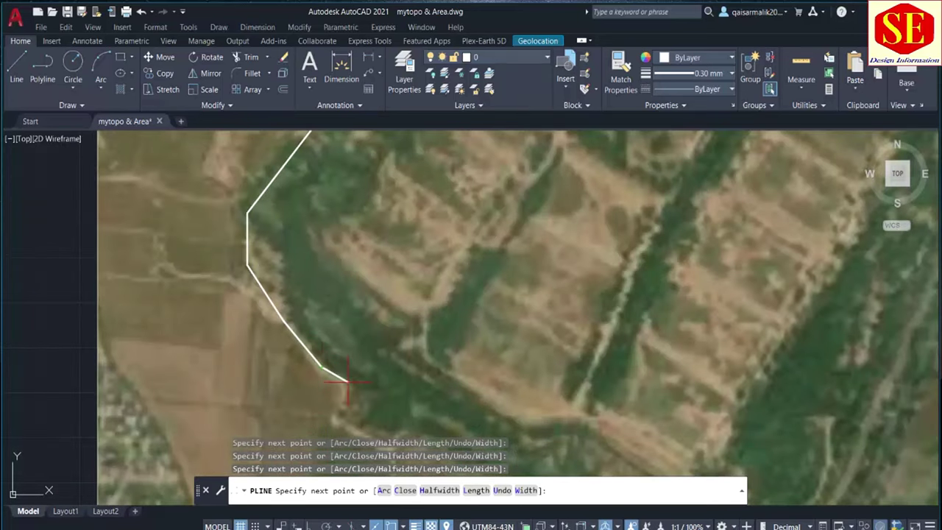
left_click(348, 382)
scroll(280, 323, "down", 4)
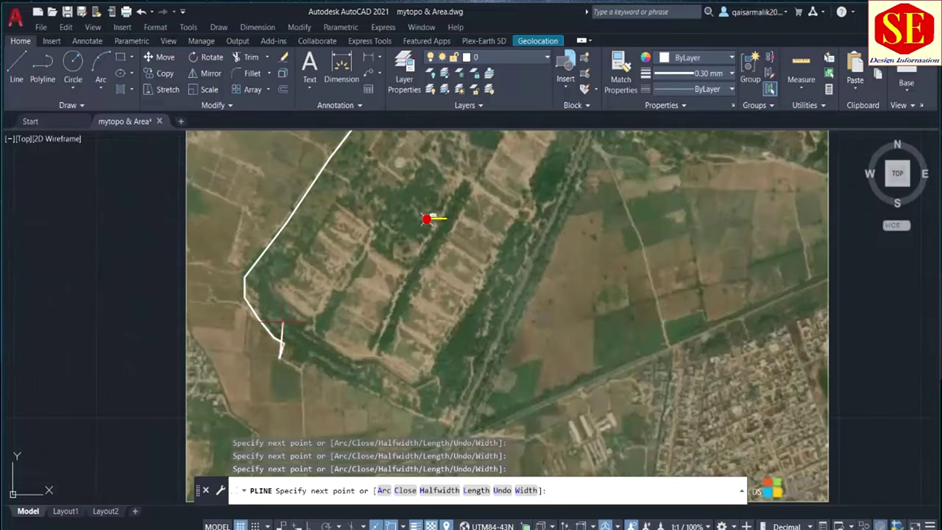
scroll(317, 359, "up", 4)
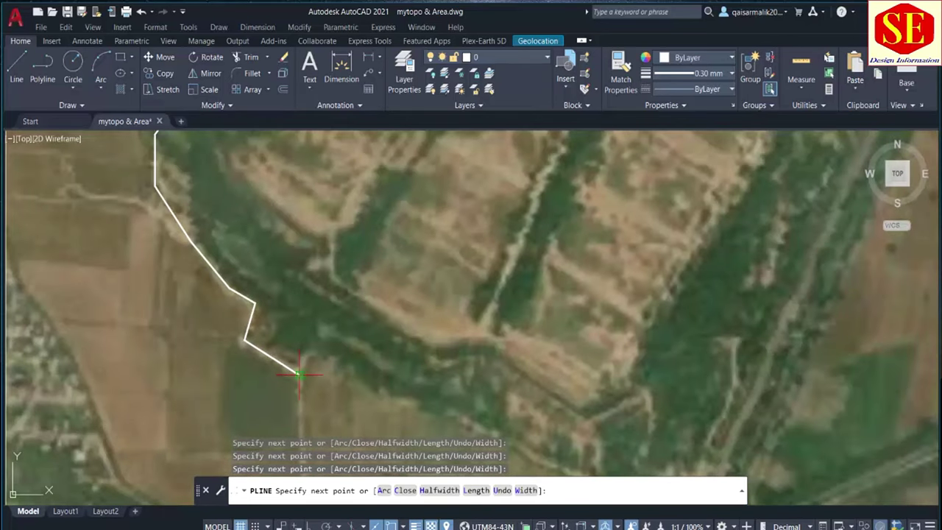
left_click(313, 353)
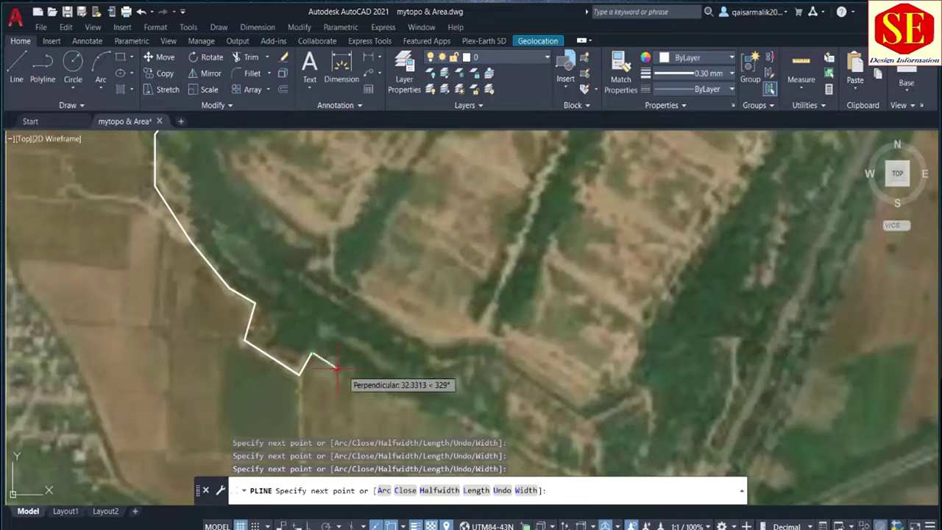
scroll(434, 403, "down", 4)
scroll(467, 416, "up", 4)
left_click(449, 418)
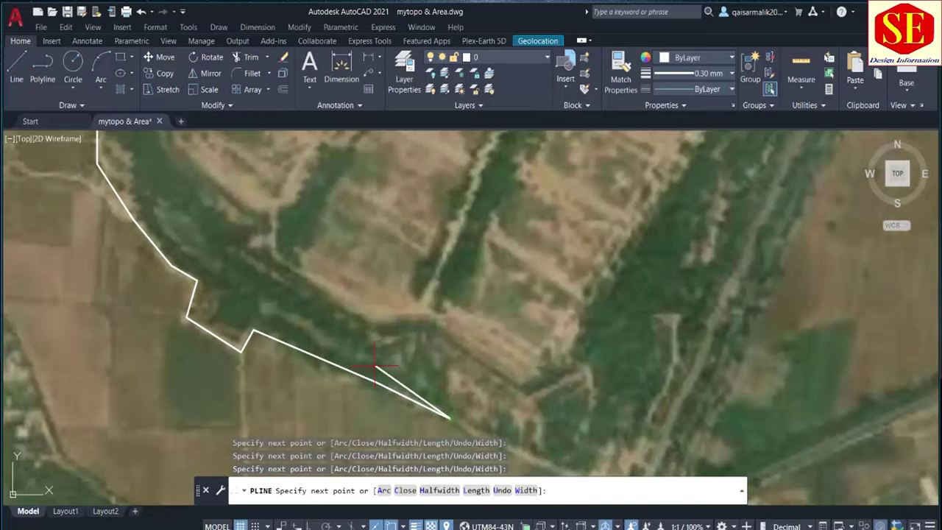
scroll(376, 365, "down", 4)
scroll(432, 189, "up", 5)
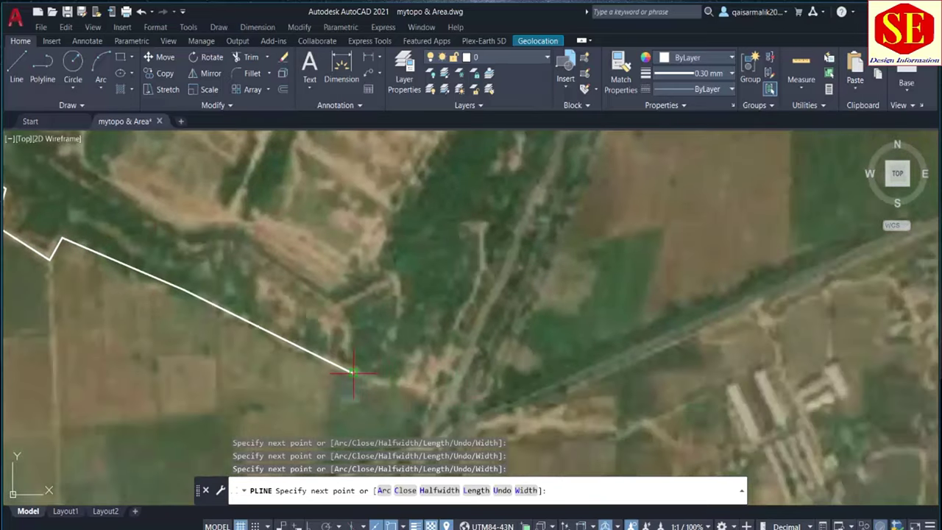
left_click(353, 373)
left_click(431, 391)
scroll(431, 390, "down", 5)
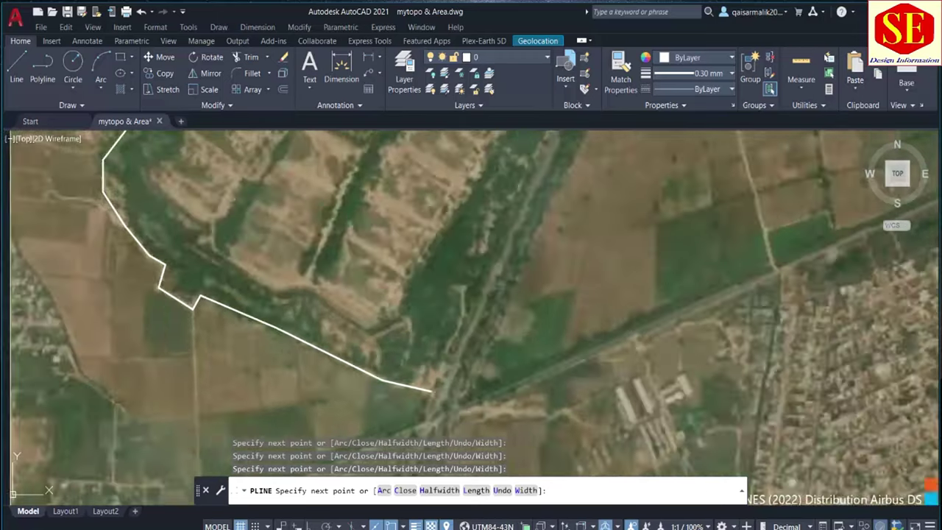
scroll(462, 341, "up", 3)
scroll(452, 375, "up", 6)
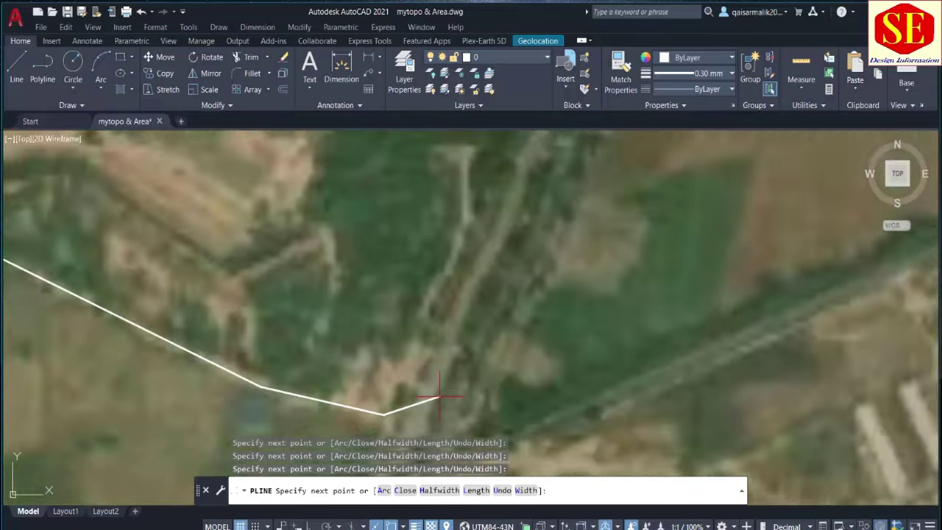
scroll(374, 432, "down", 4)
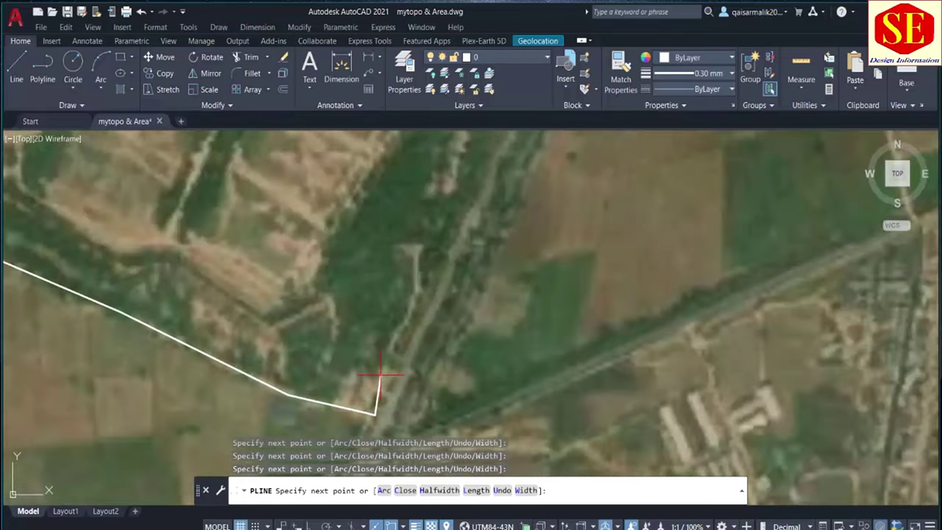
left_click(420, 324)
scroll(452, 241, "down", 5)
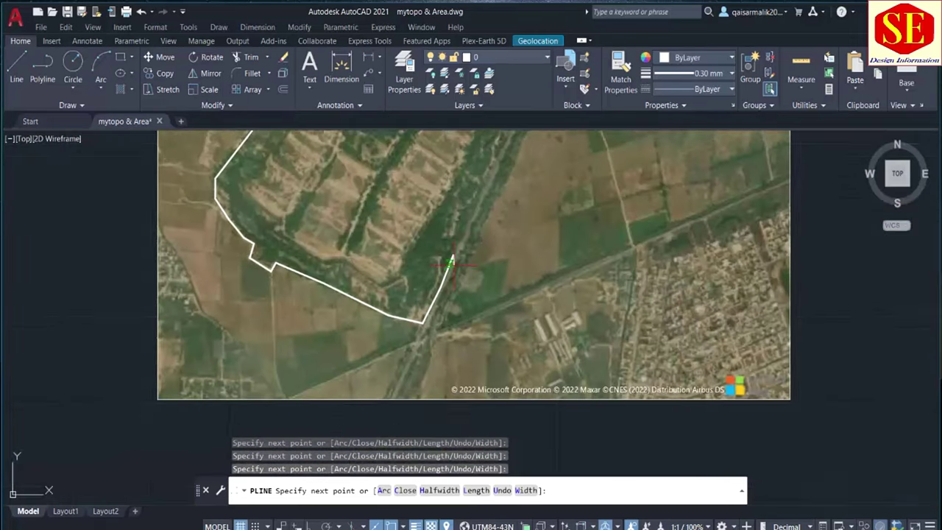
scroll(435, 341, "up", 3)
Trace up the eastern canal edge and along the northern boundary, then end the polyline
middle_click_drag(435, 341, 407, 381)
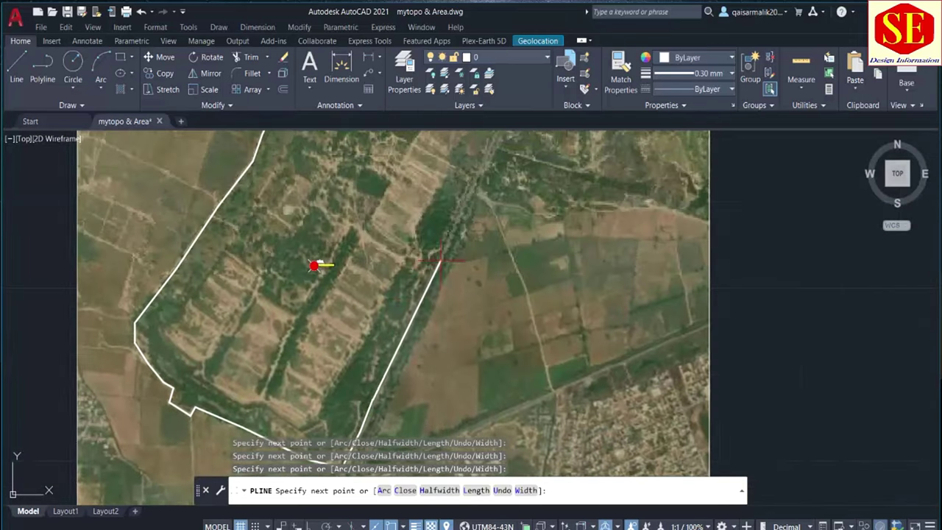
scroll(436, 273, "down", 2)
middle_click_drag(441, 250, 444, 276)
scroll(444, 282, "up", 4)
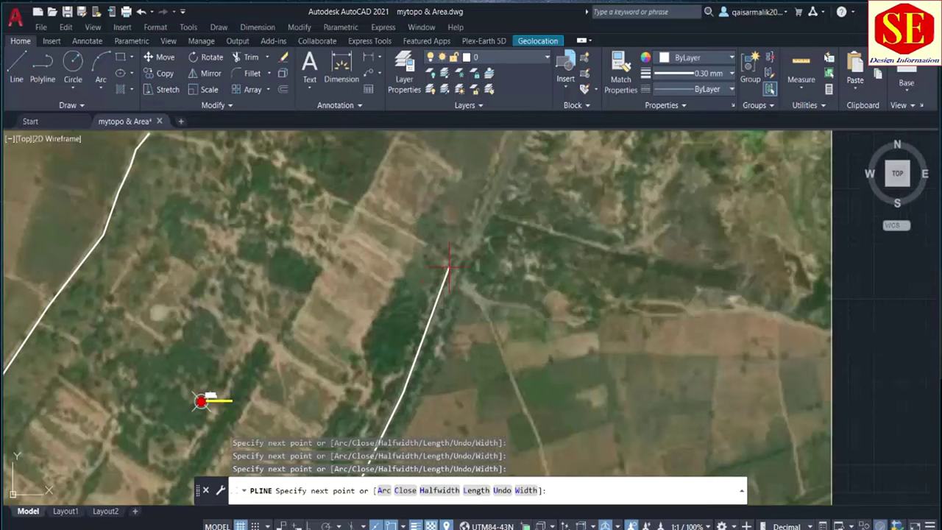
left_click(449, 266)
left_click(401, 232)
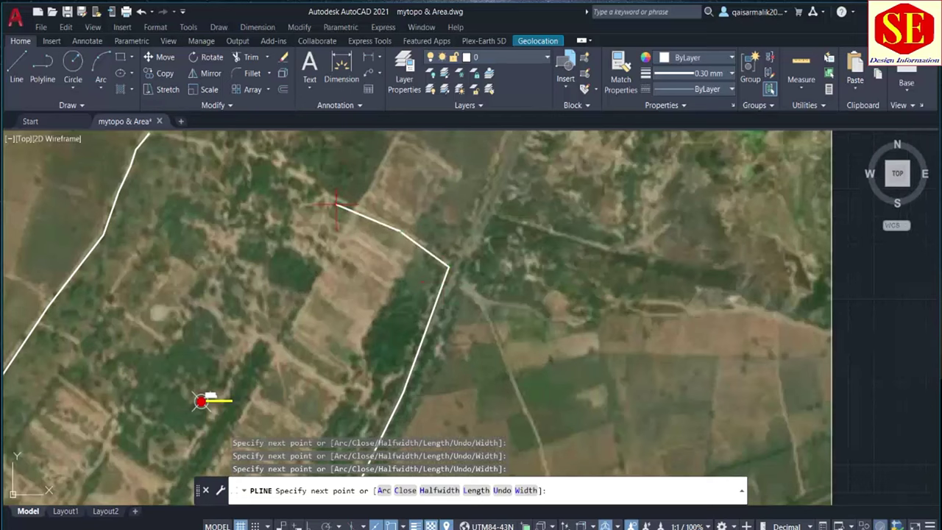
left_click(239, 151)
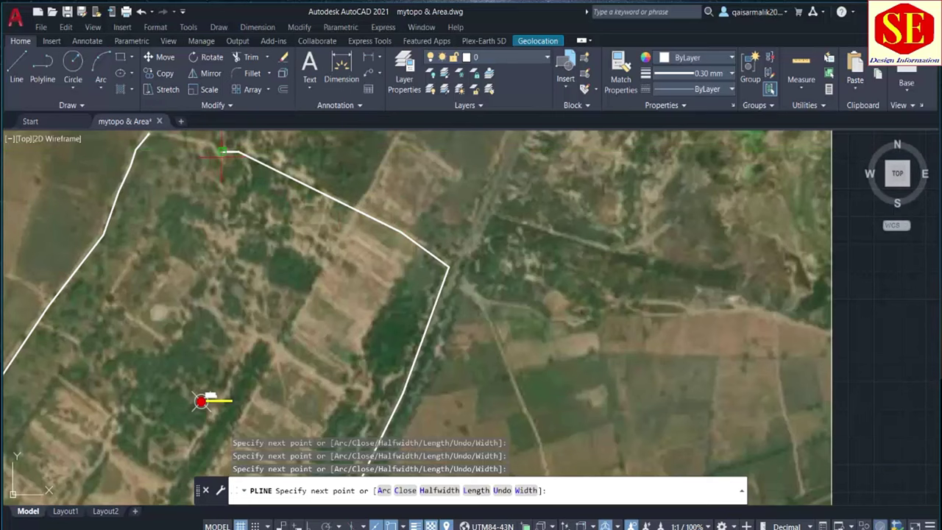
scroll(222, 152, "up", 2)
scroll(218, 197, "down", 2)
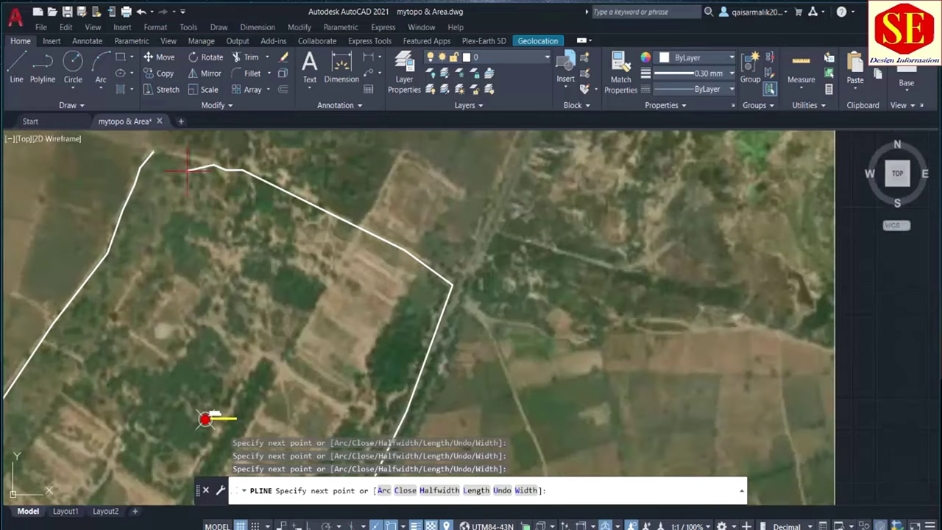
scroll(154, 152, "down", 2)
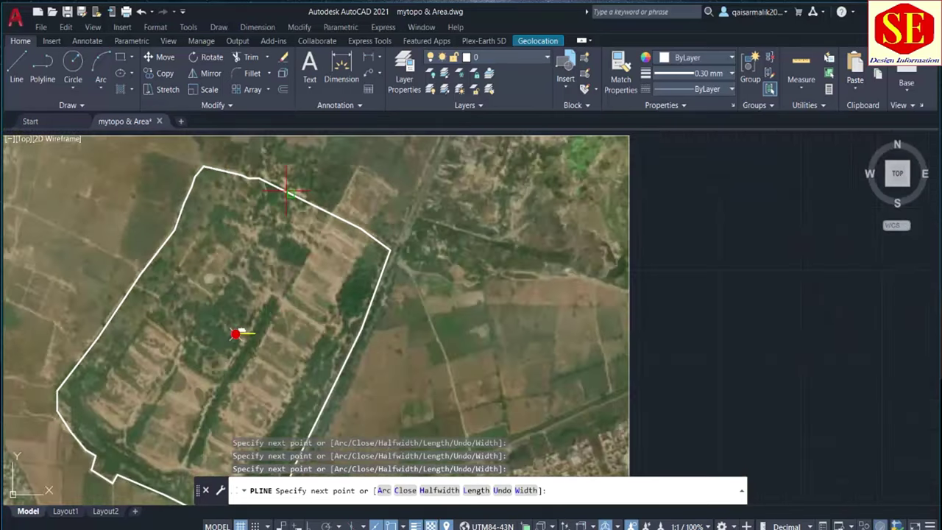
key("Escape")
scroll(342, 220, "up", 4)
Stretch the polyline's right-hand corner grip onto the field edge, then clear the selection
scroll(357, 225, "up", 2)
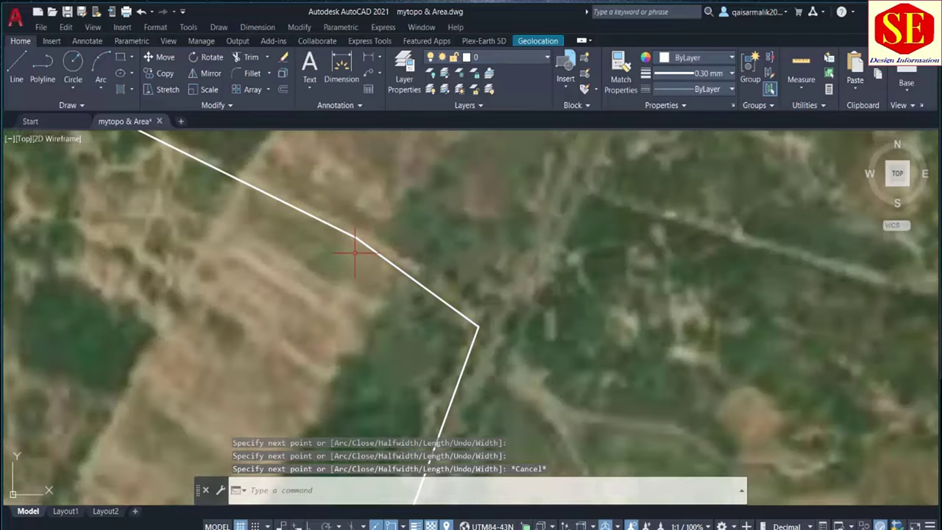
scroll(358, 252, "down", 2)
scroll(352, 273, "up", 2)
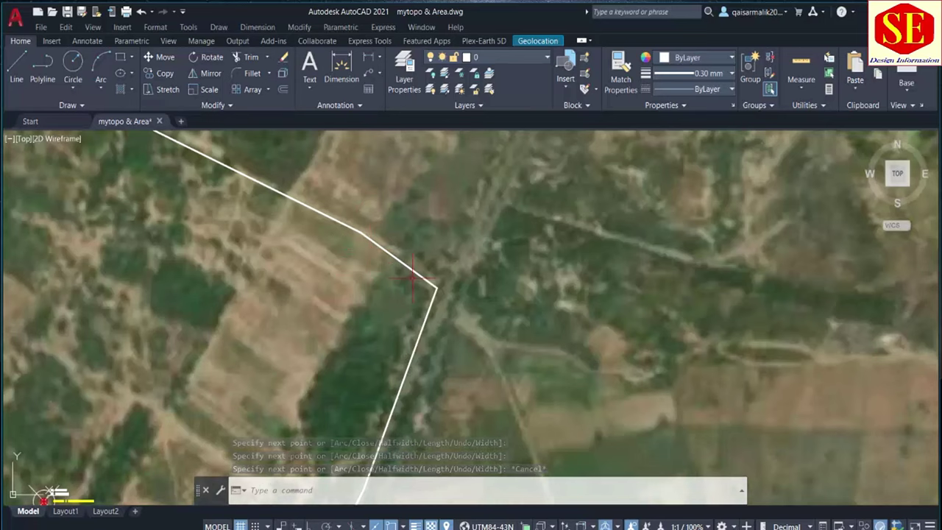
left_click(434, 283)
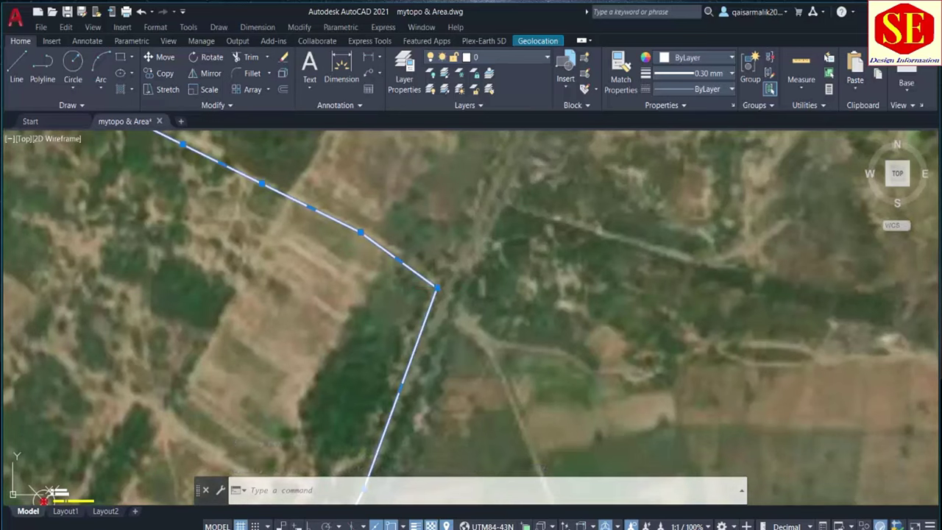
left_click(438, 287)
left_click(437, 287)
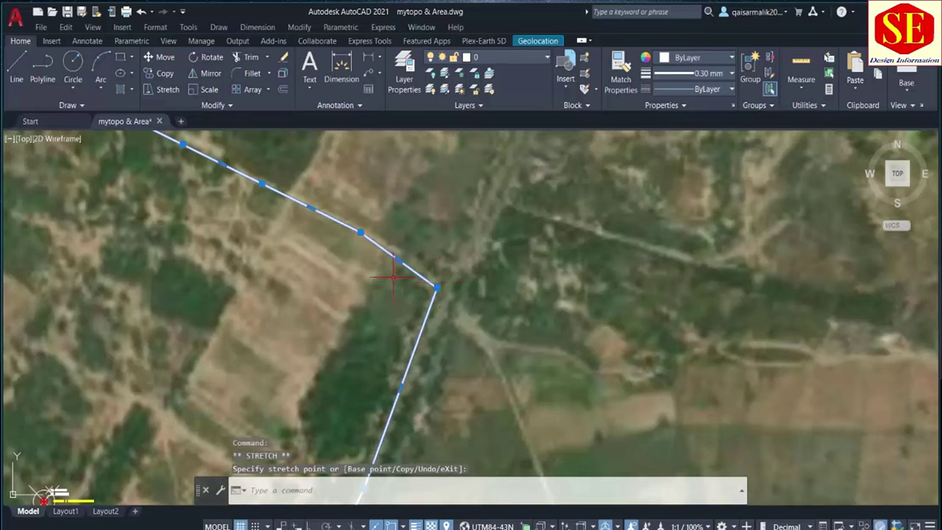
scroll(437, 287, "up", 2)
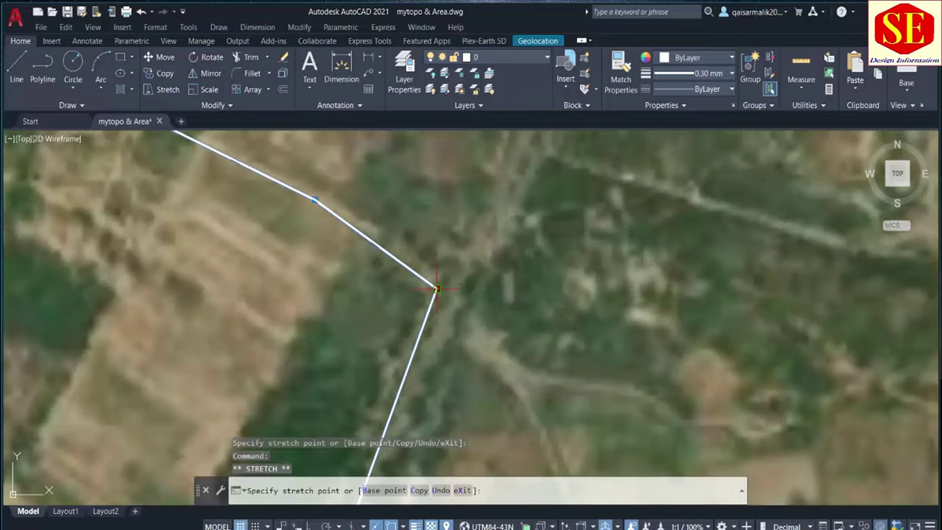
left_click(438, 287)
key("Escape")
scroll(365, 257, "up", 3)
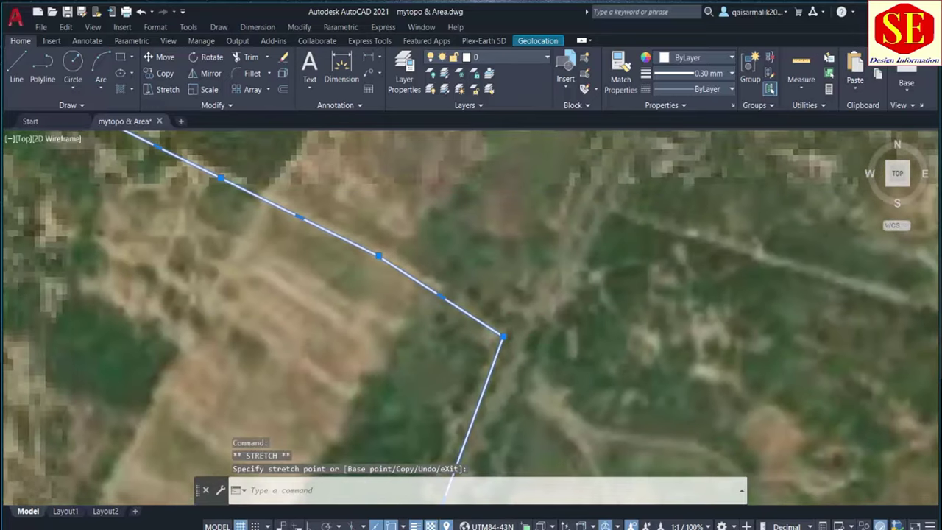
scroll(386, 263, "up", 4)
key("Escape")
scroll(353, 243, "down", 4)
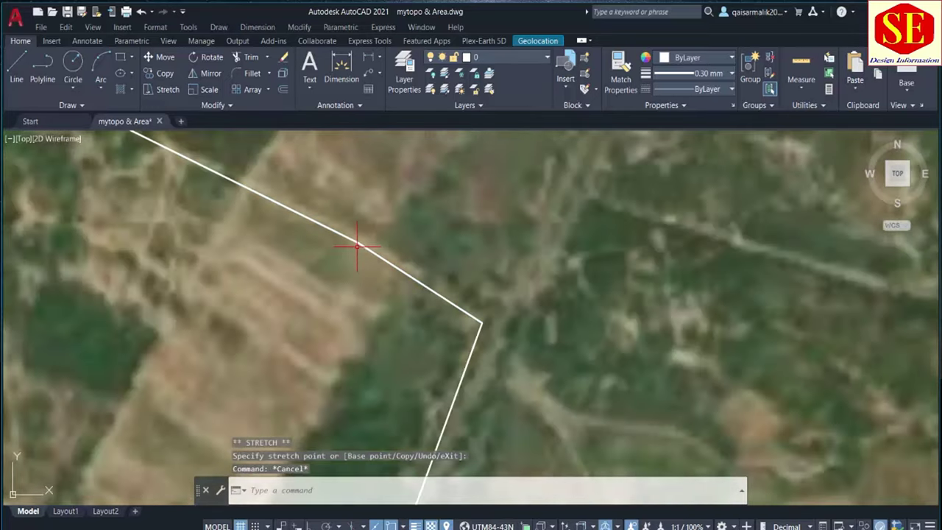
Fillet the kink between the upper boundary segments with radius 1
type("f")
key("Return")
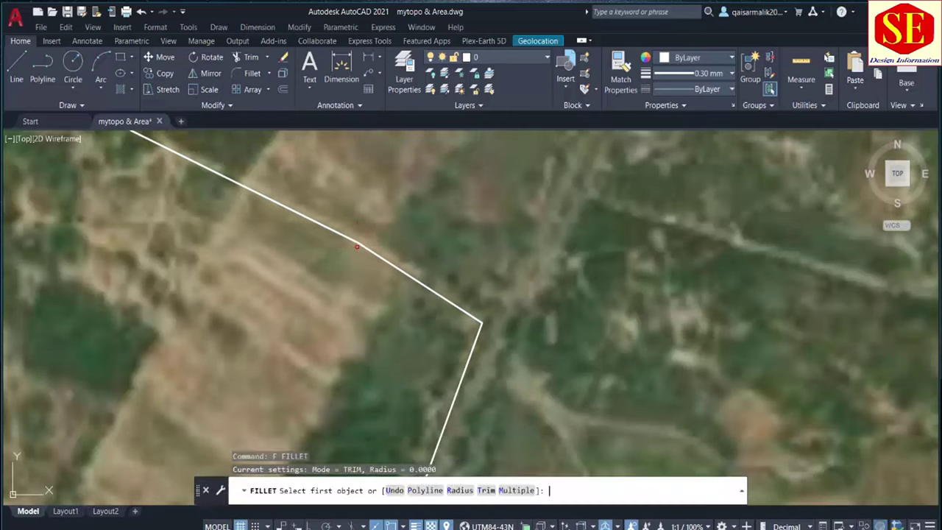
key("Return")
type("1")
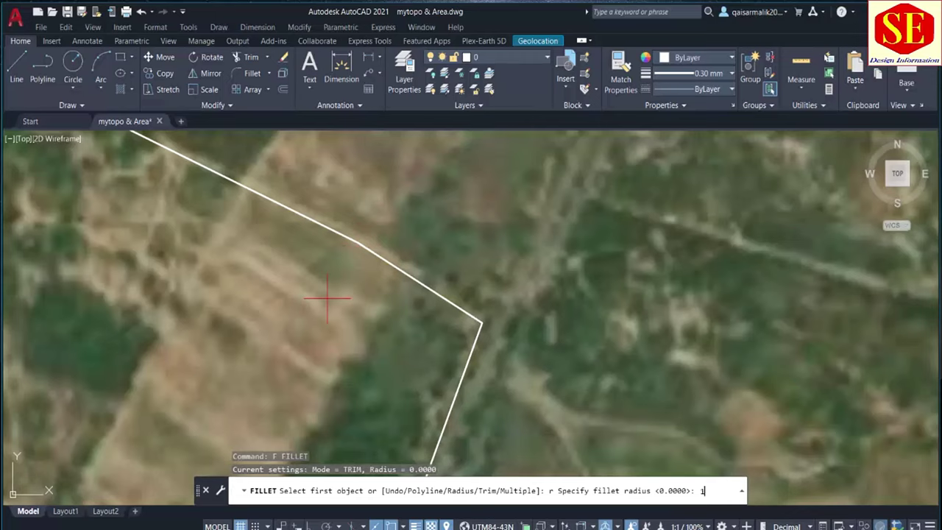
key("Return")
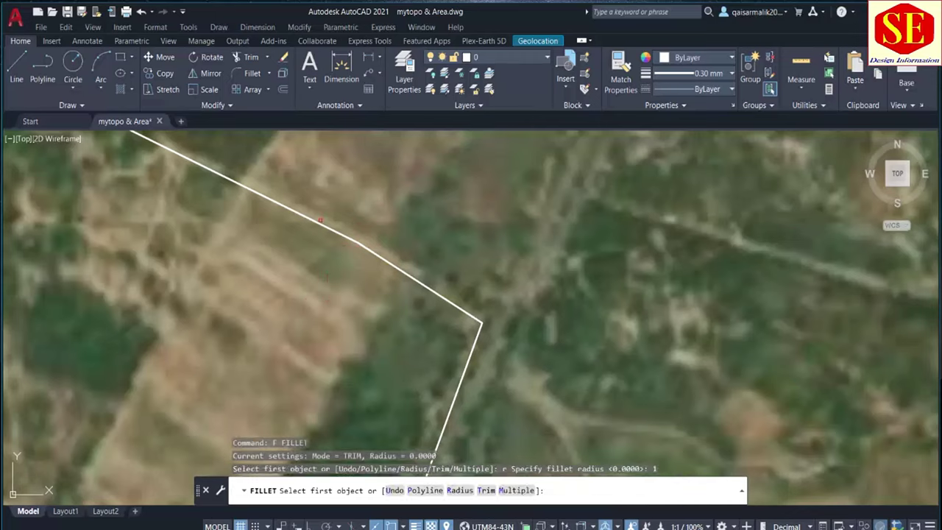
left_click(354, 241)
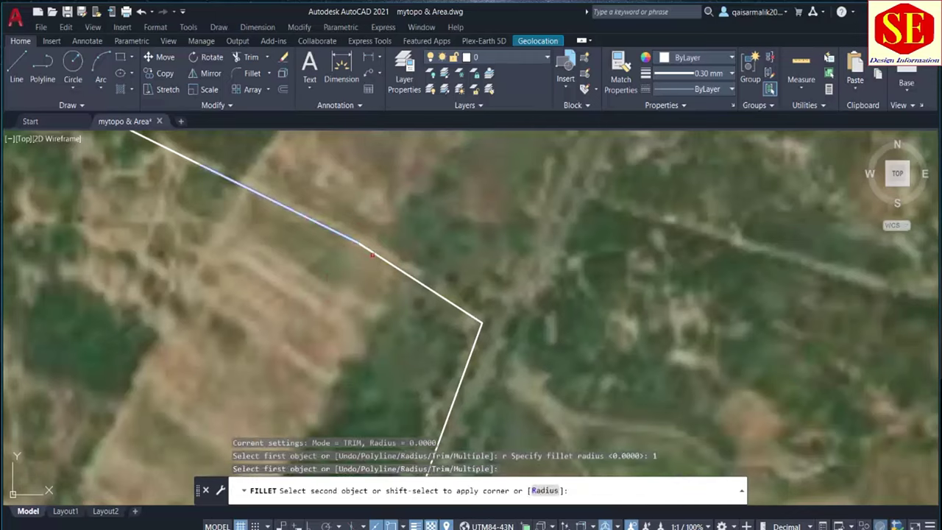
left_click(372, 254)
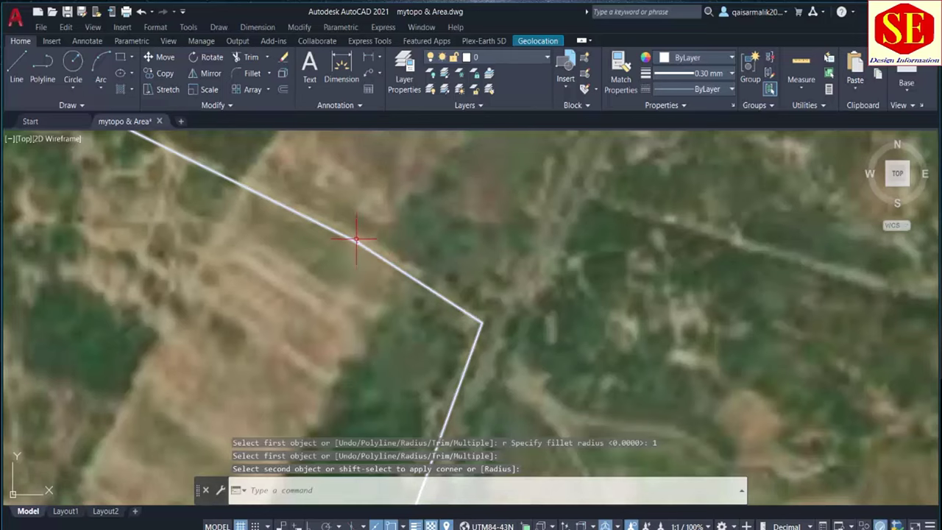
scroll(355, 242, "up", 5)
Change the fillet radius to 5, trying it on the upper edge before cancelling
type("f")
key("Return")
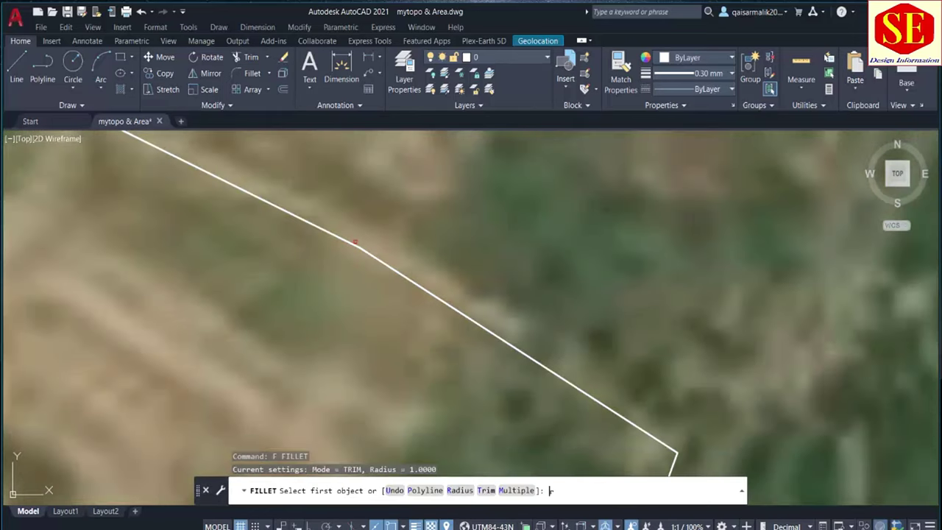
type("r")
key("Return")
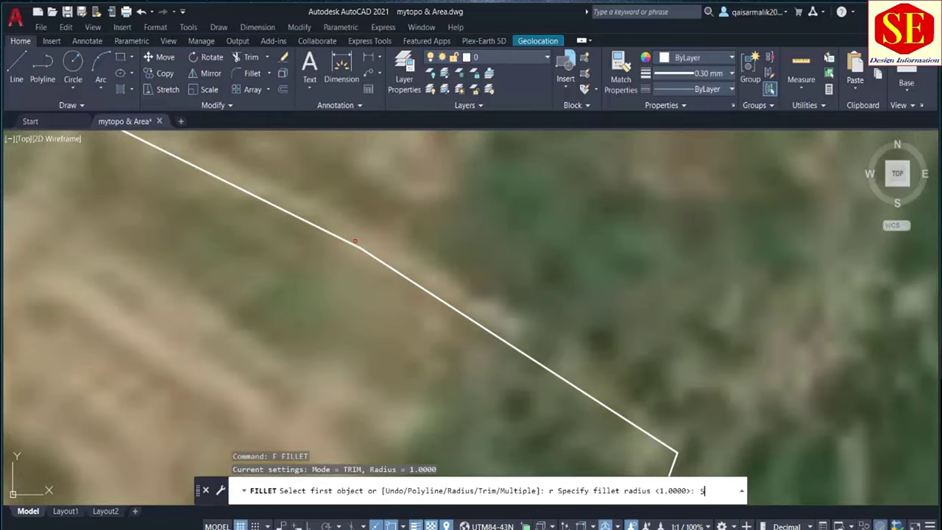
key("Return")
left_click(343, 234)
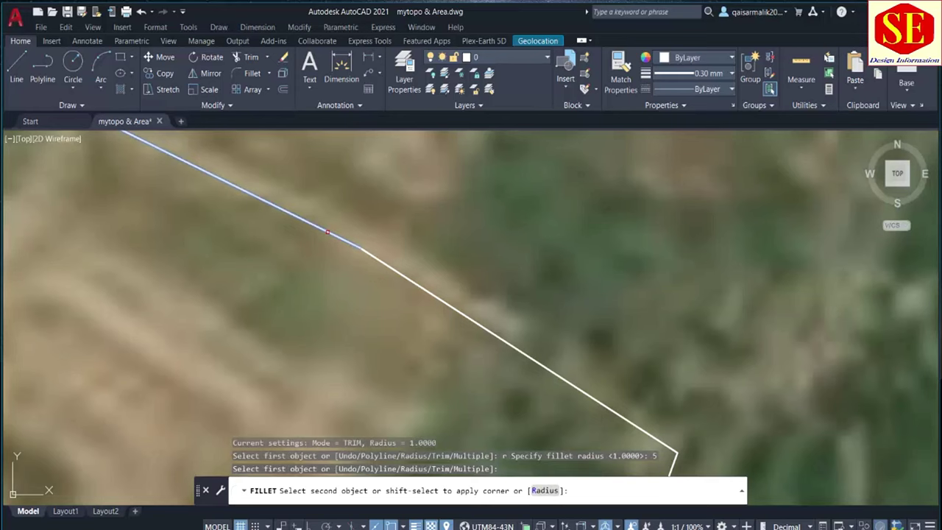
scroll(452, 235, "down", 1)
scroll(458, 233, "down", 3)
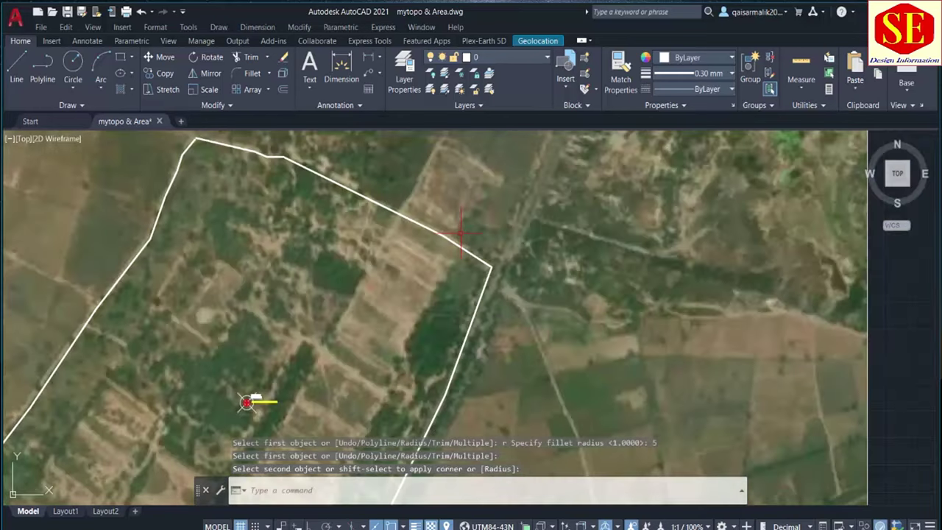
scroll(491, 268, "up", 4)
key("Escape")
Fillet the boundary's right corner with radius 5
type("F")
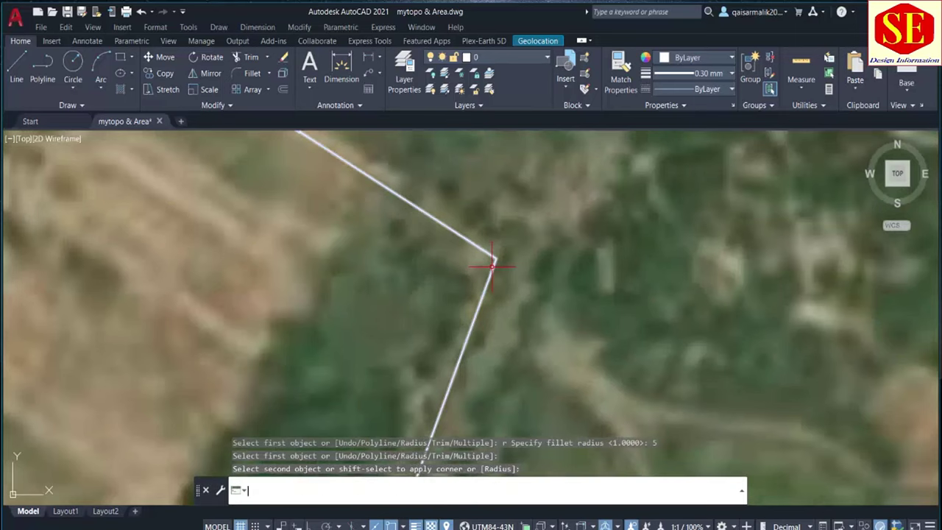
key("Return")
left_click(480, 250)
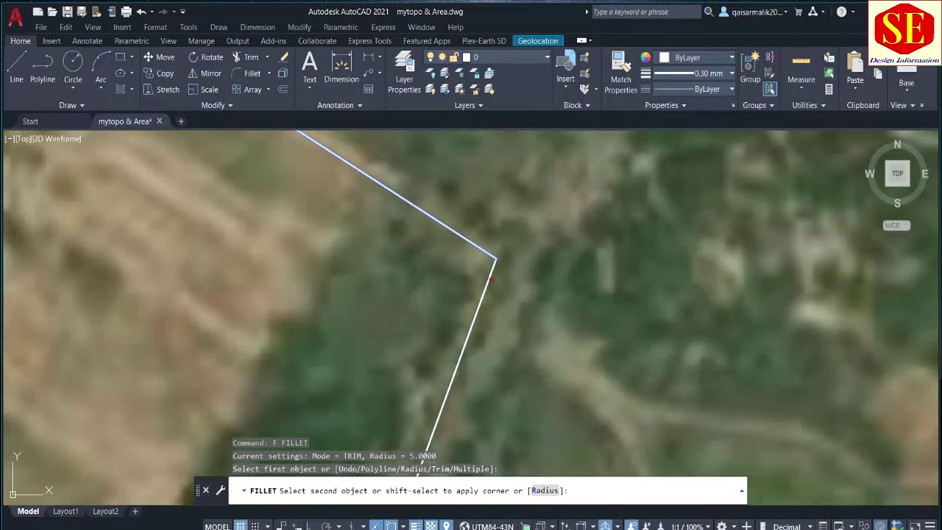
left_click(486, 280)
scroll(530, 259, "down", 2)
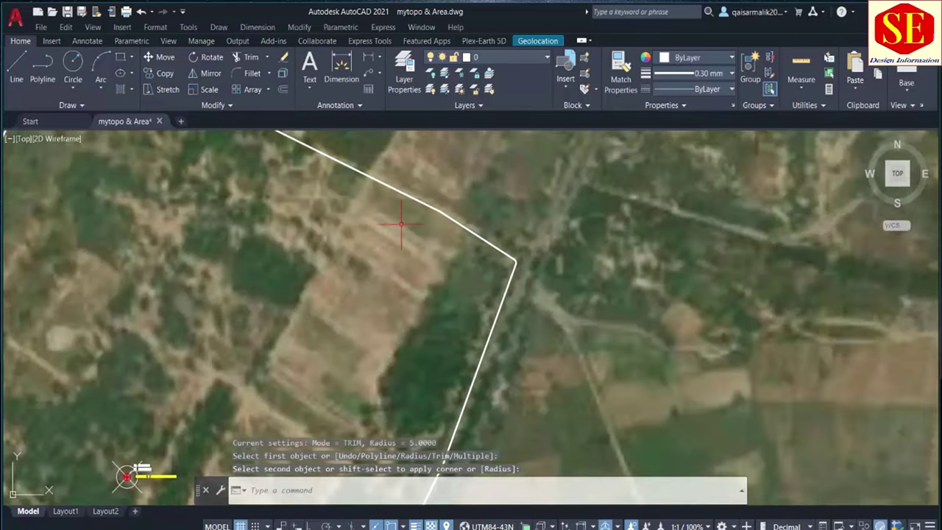
middle_click_drag(401, 225, 560, 346)
scroll(314, 239, "up", 2)
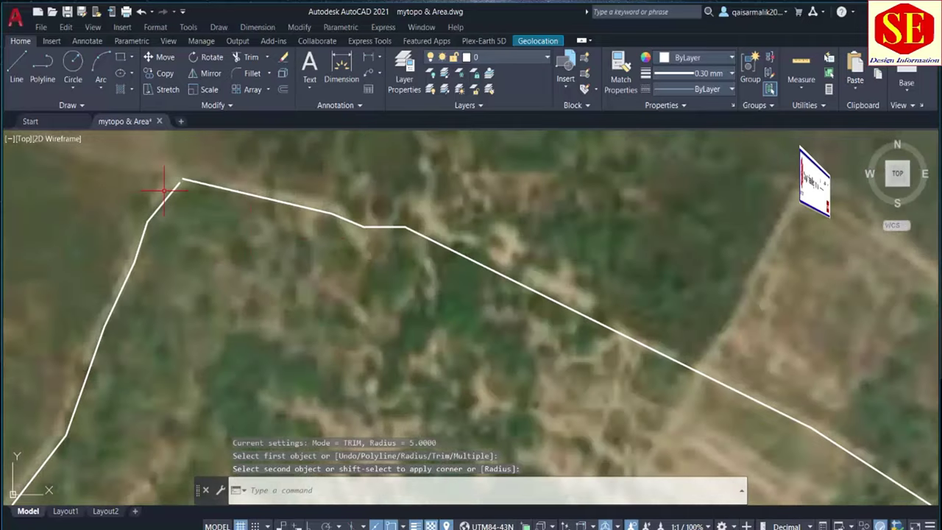
Zoom out to show the entire boundary polyline over the aerial image, then deselect it
scroll(168, 187, "up", 2)
left_click(212, 163)
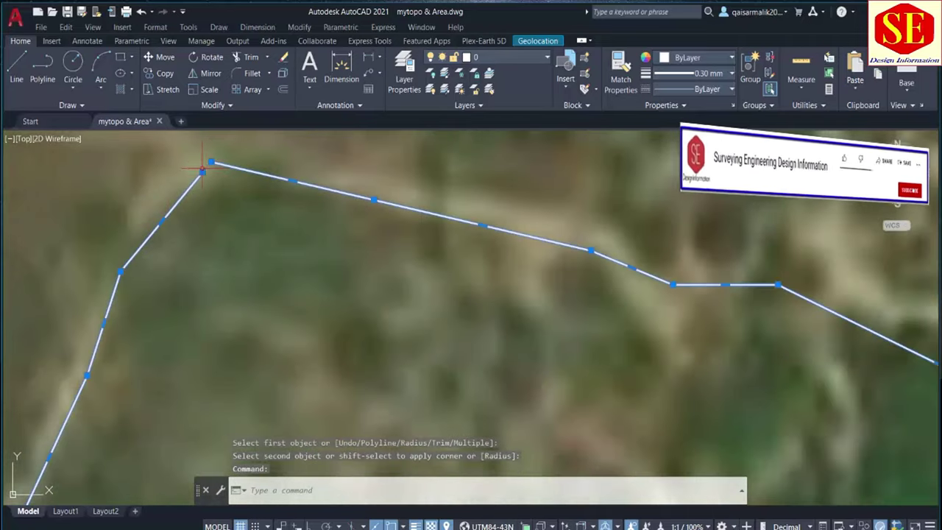
left_click(212, 164)
scroll(212, 164, "down", 1)
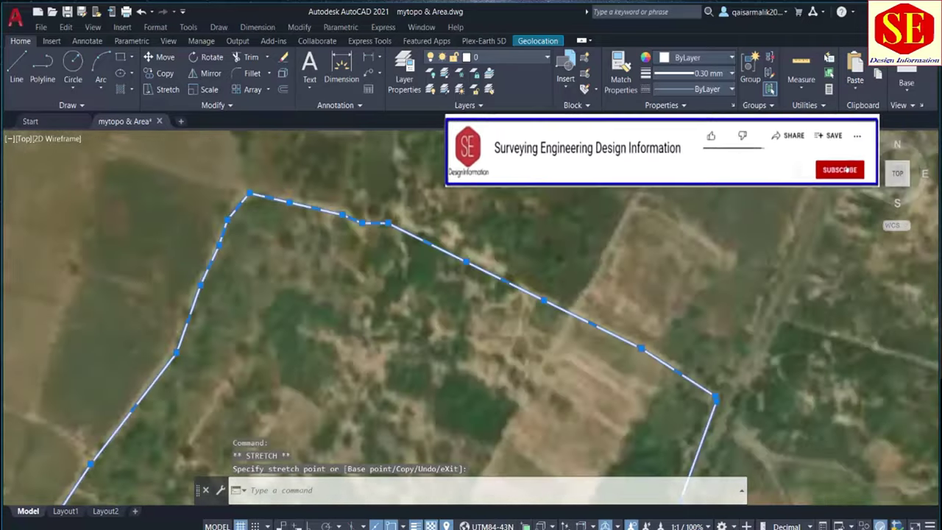
scroll(221, 177, "down", 1)
scroll(359, 206, "down", 1)
scroll(359, 206, "down", 3)
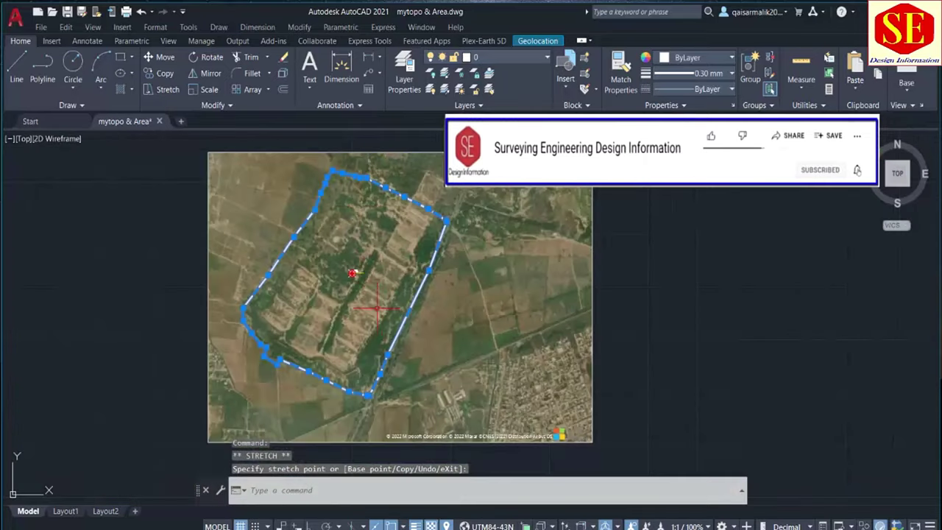
key("Escape")
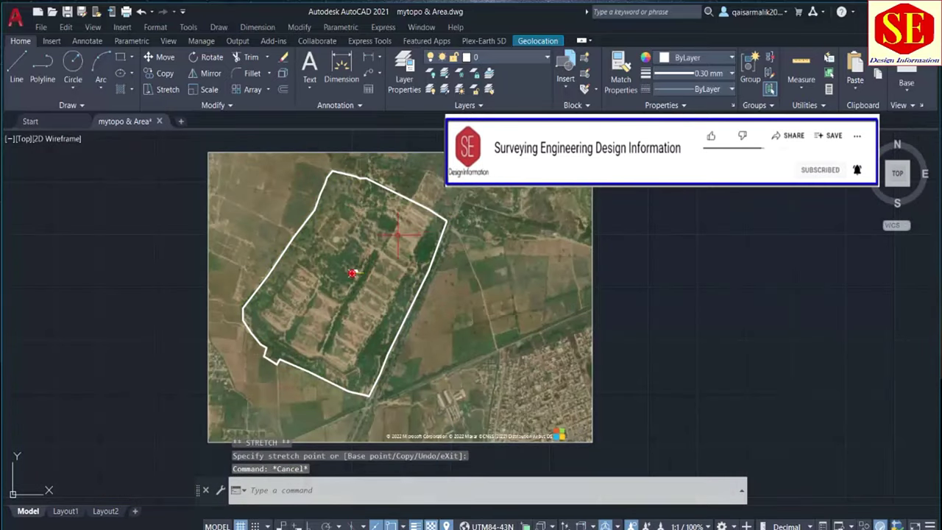
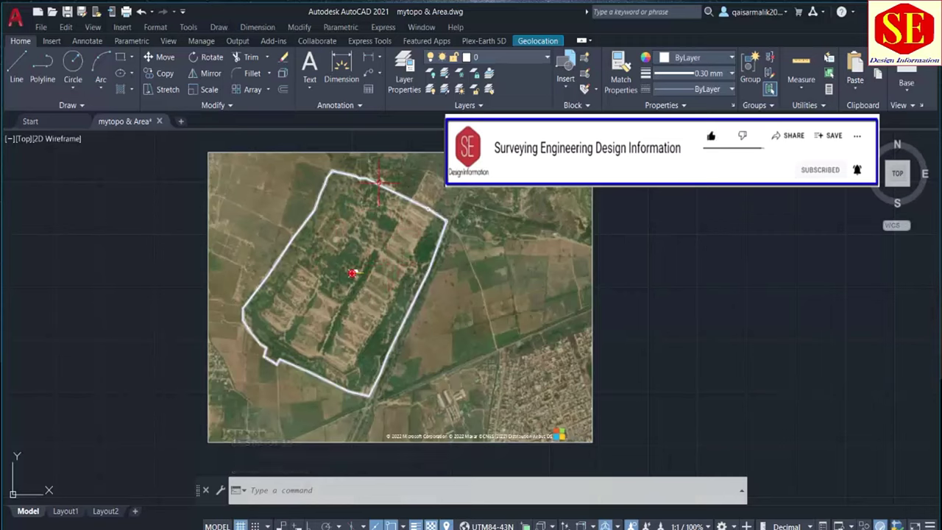
Measure the white boundary object with AREA: Area = 651072.4714, Length = 3225.1637
type("l")
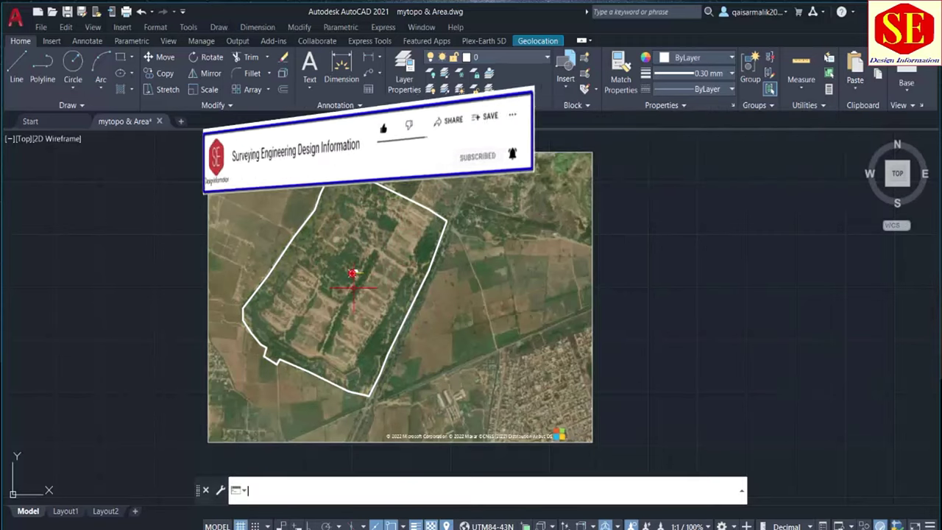
type("a")
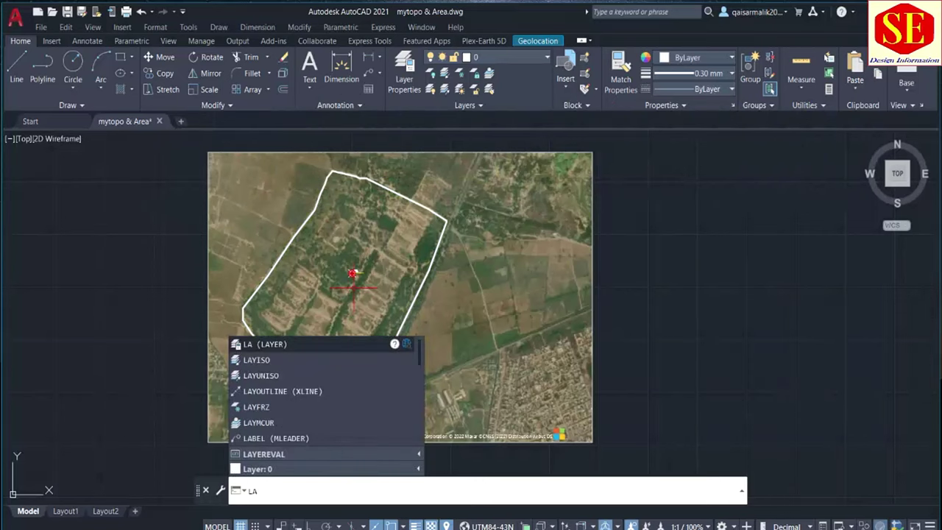
key("Escape")
key("Escape")
type("aa")
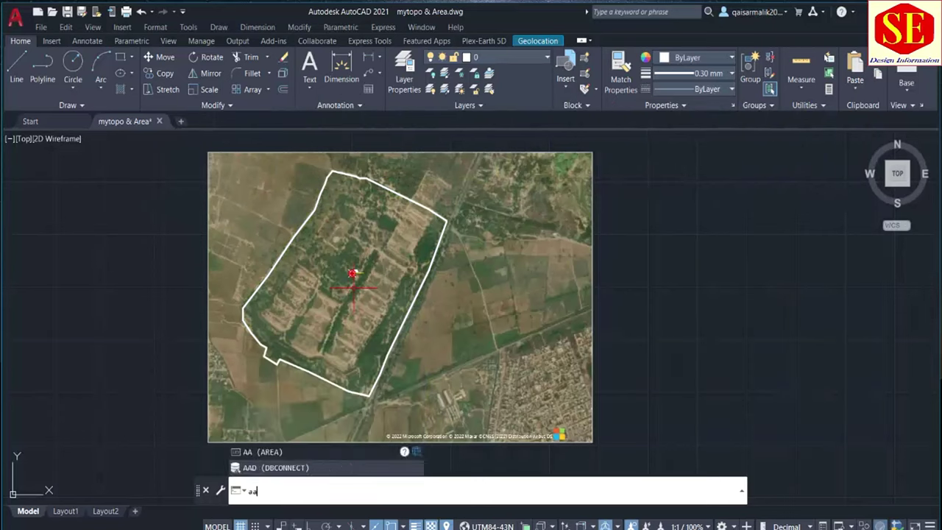
key("Return")
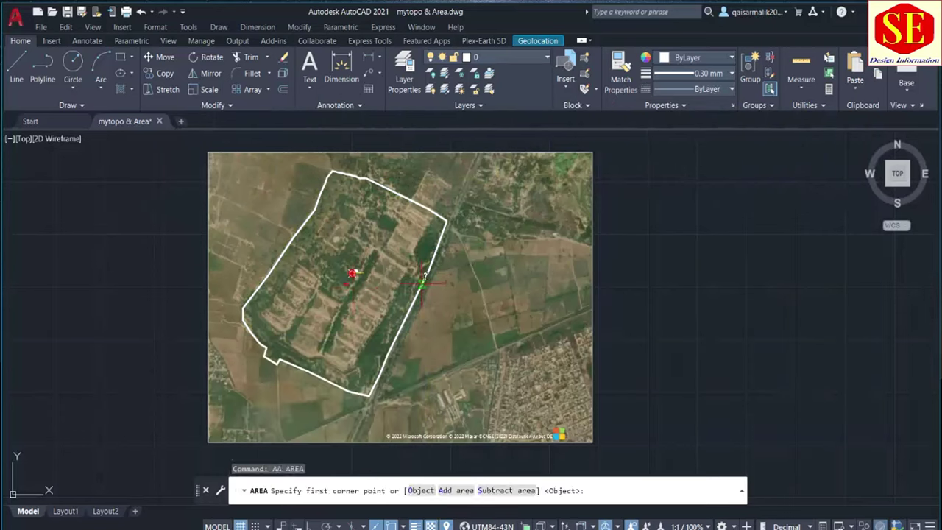
type("o")
key("Return")
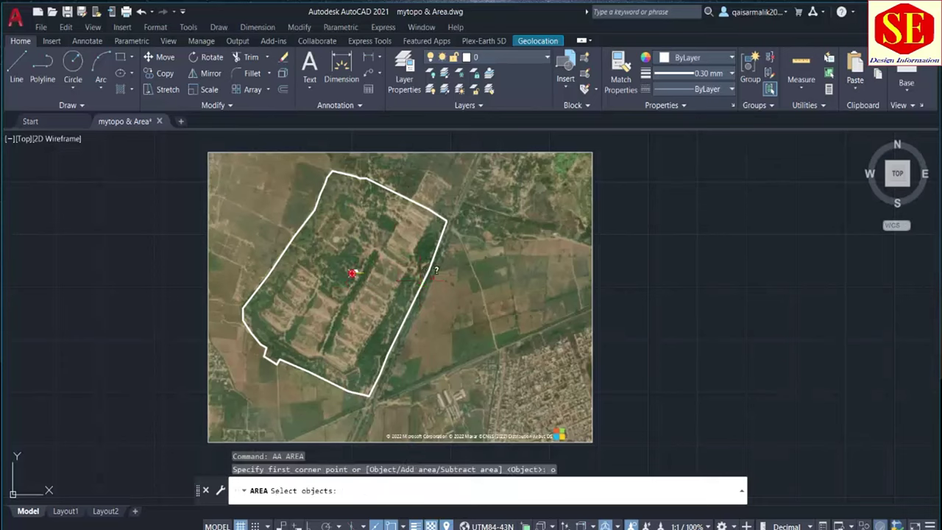
left_click(429, 276)
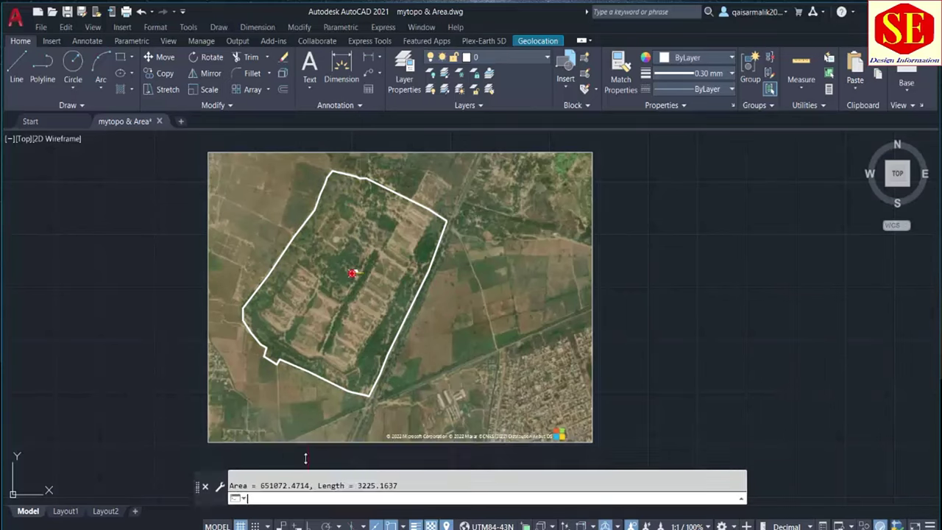
key("F2")
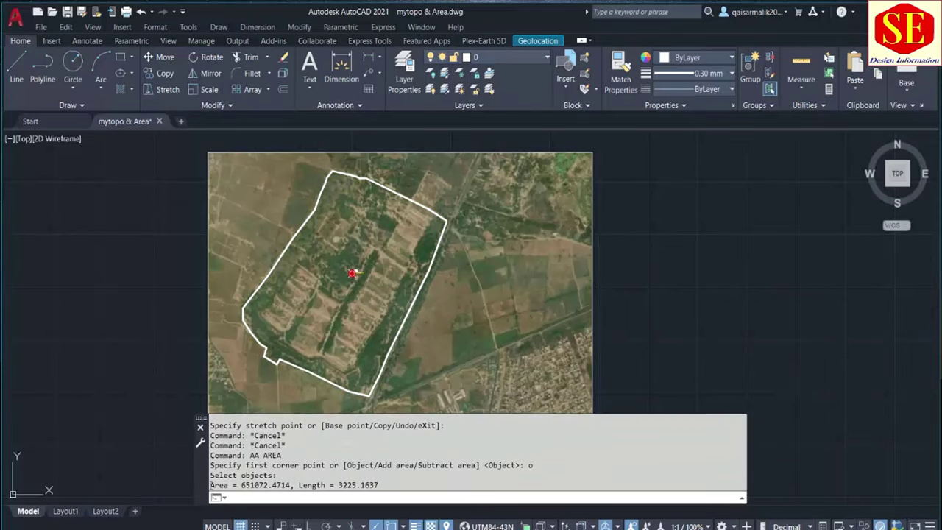
Copy the 'Area = 651072.4714, Length = 3225.1637' result line from the command history
left_click_drag(211, 486, 284, 485)
right_click(284, 485)
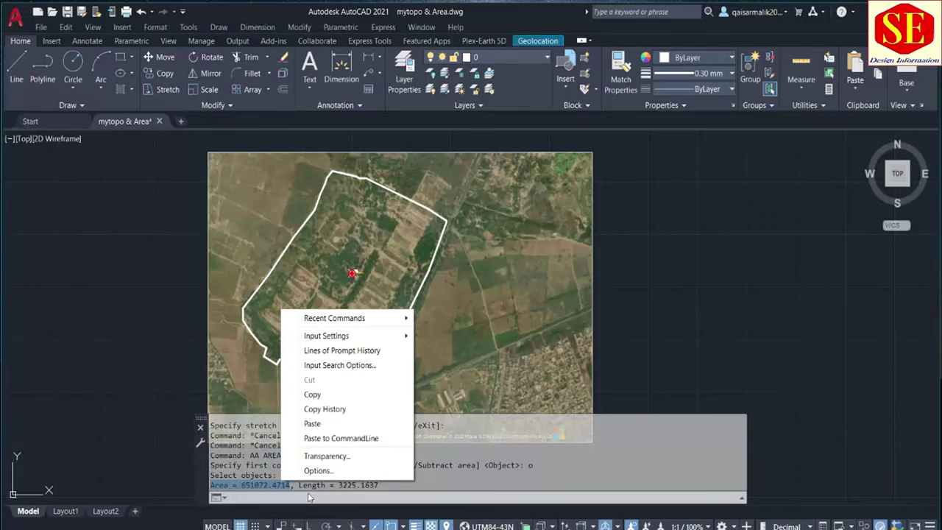
left_click(287, 486)
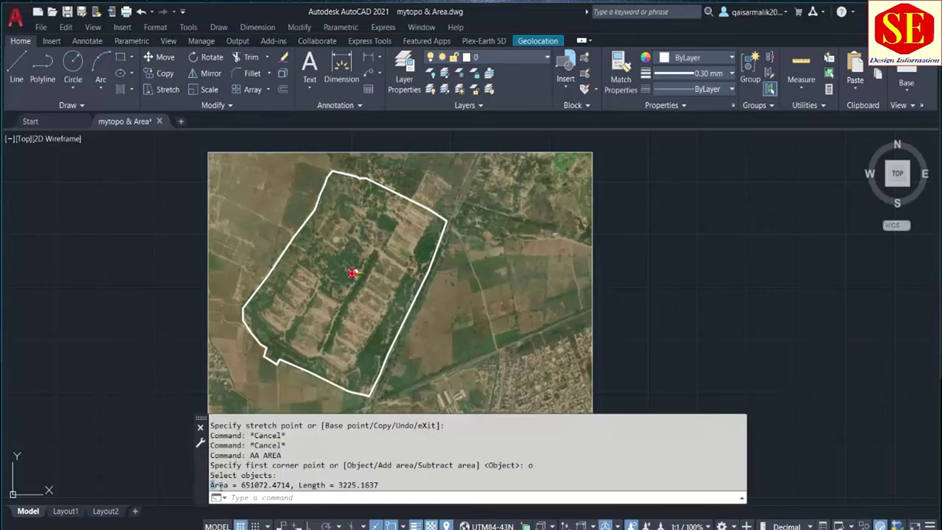
left_click_drag(218, 486, 366, 485)
right_click(382, 488)
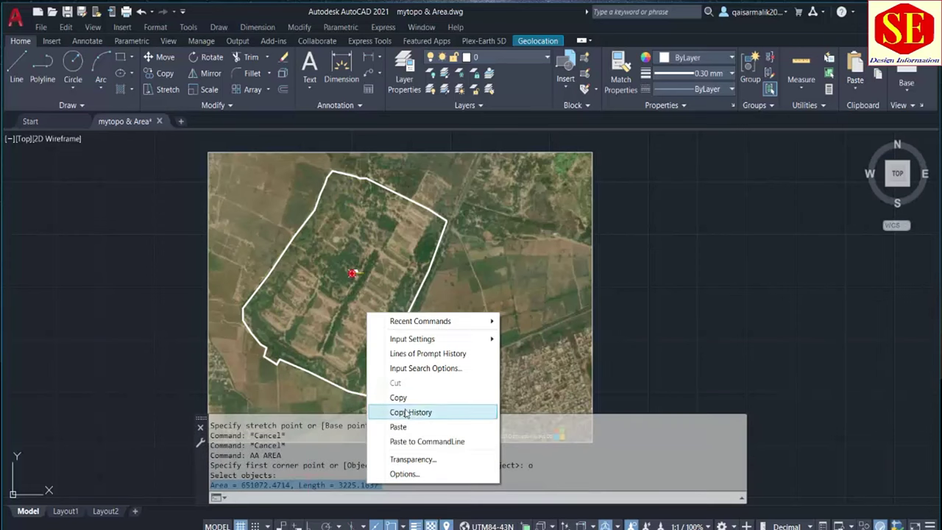
left_click(383, 412)
Paste the area and length text as a label inside the white boundary
left_click(346, 282)
scroll(343, 286, "up", 4)
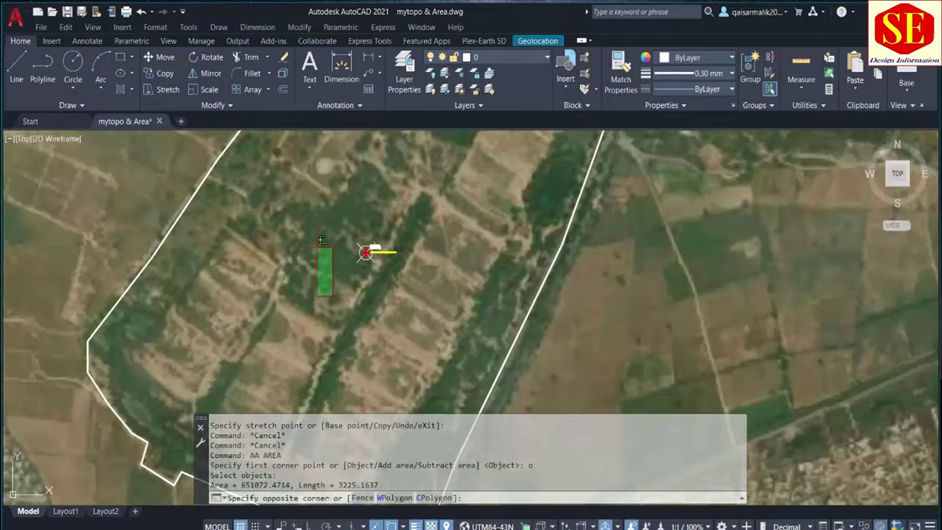
key("Escape")
key("ctrl+v")
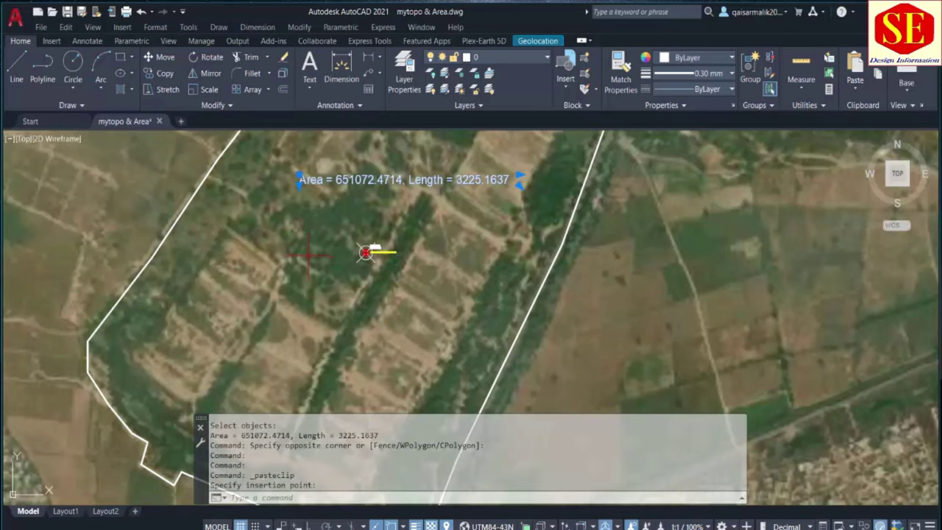
key("Escape")
scroll(310, 269, "down", 5)
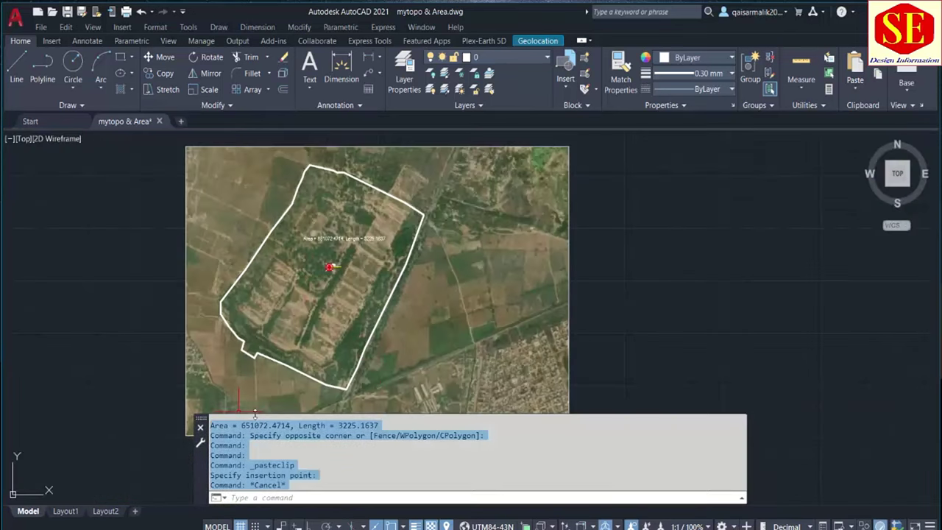
scroll(364, 290, "up", 2)
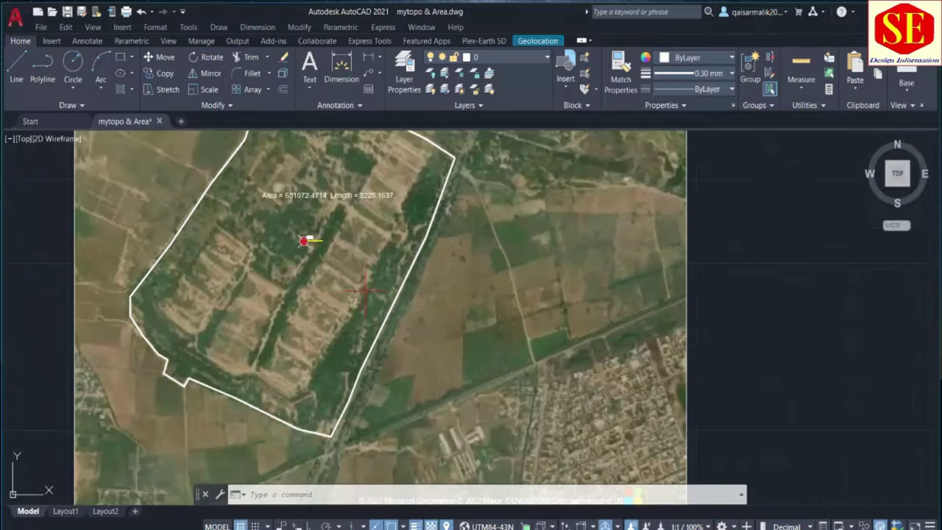
middle_click_drag(341, 245, 328, 300)
scroll(355, 209, "up", 2)
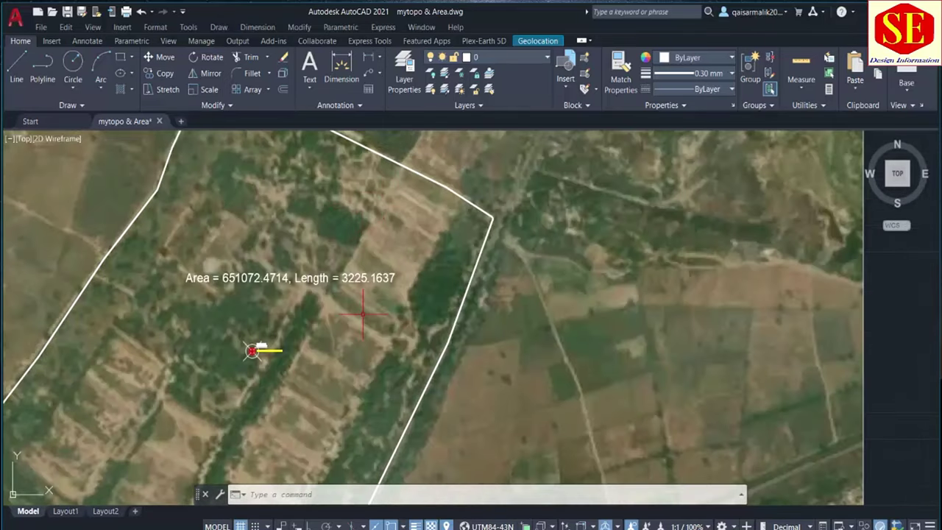
scroll(362, 315, "down", 2)
middle_click_drag(321, 375, 322, 333)
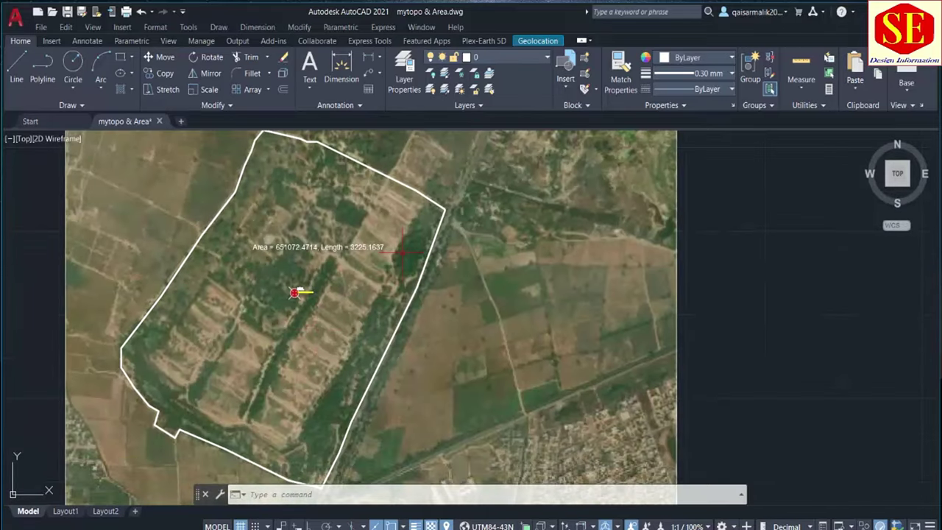
Label the first two boundary corners with coordinate leaders using the K command
type("k")
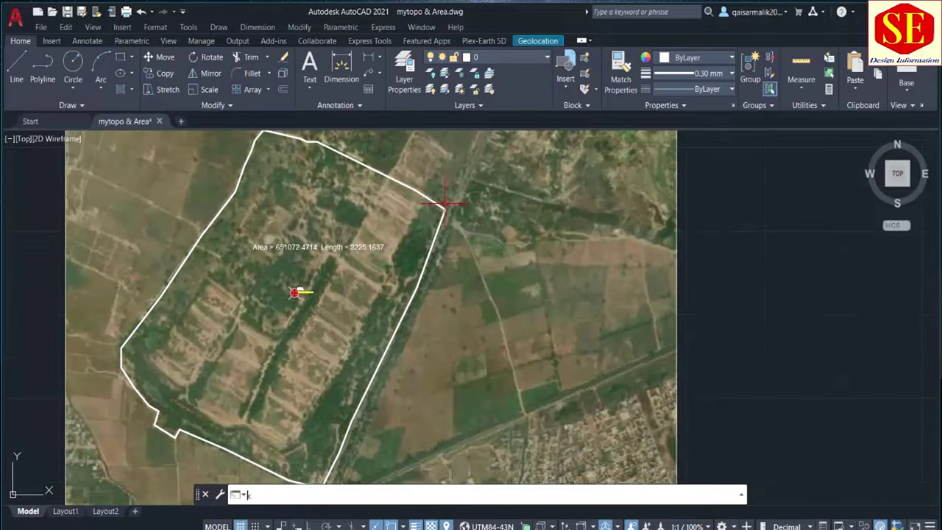
key("Return")
left_click(445, 203)
left_click(472, 175)
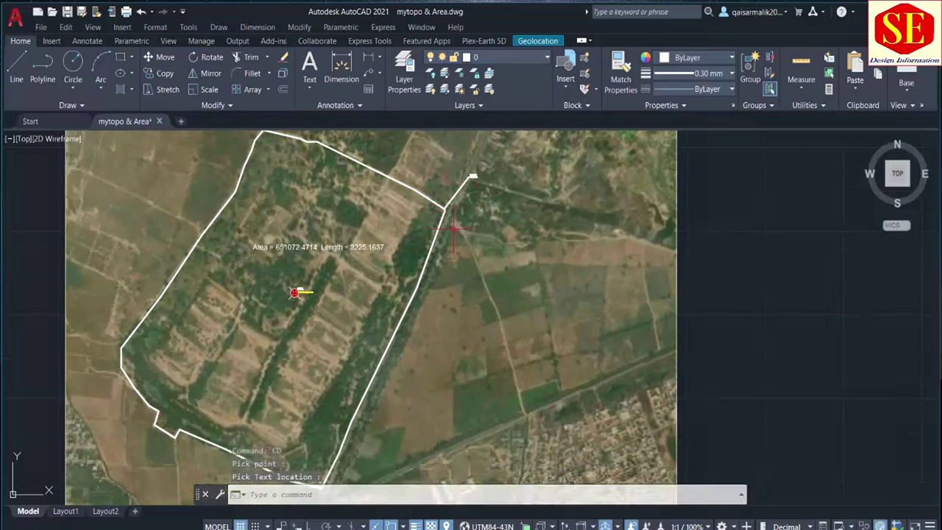
key("Return")
left_click(421, 179)
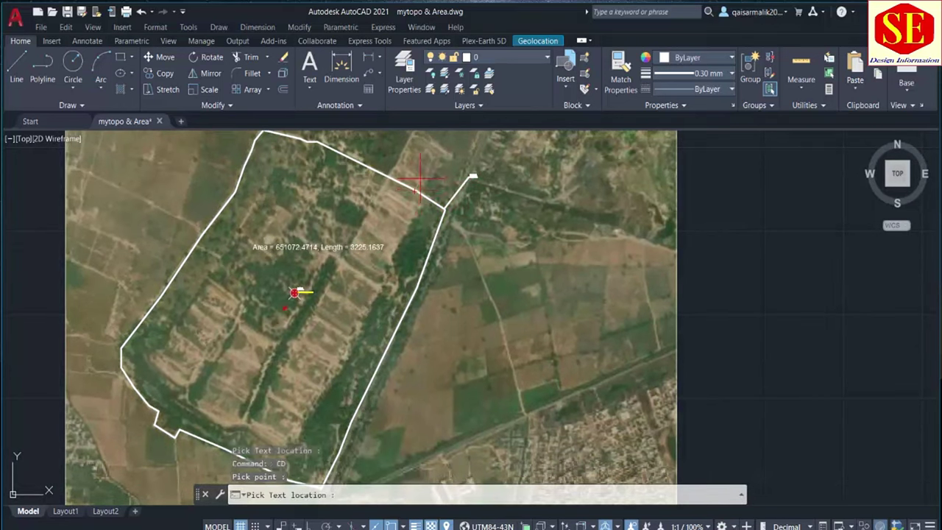
left_click(421, 165)
scroll(353, 177, "up", 1)
scroll(332, 184, "up", 2)
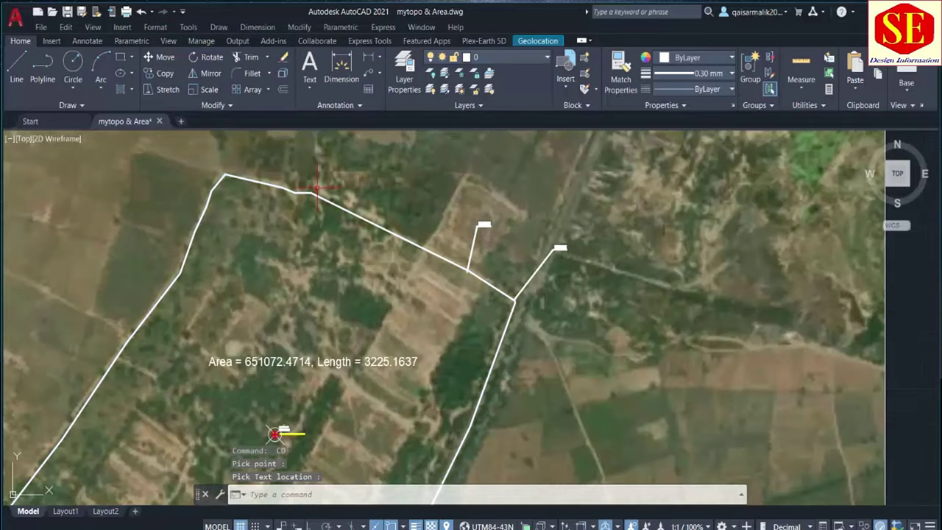
scroll(318, 187, "up", 1)
Add coordinate leader labels to three more corners along the top boundary edge
key("Return")
left_click(308, 196)
left_click(356, 163)
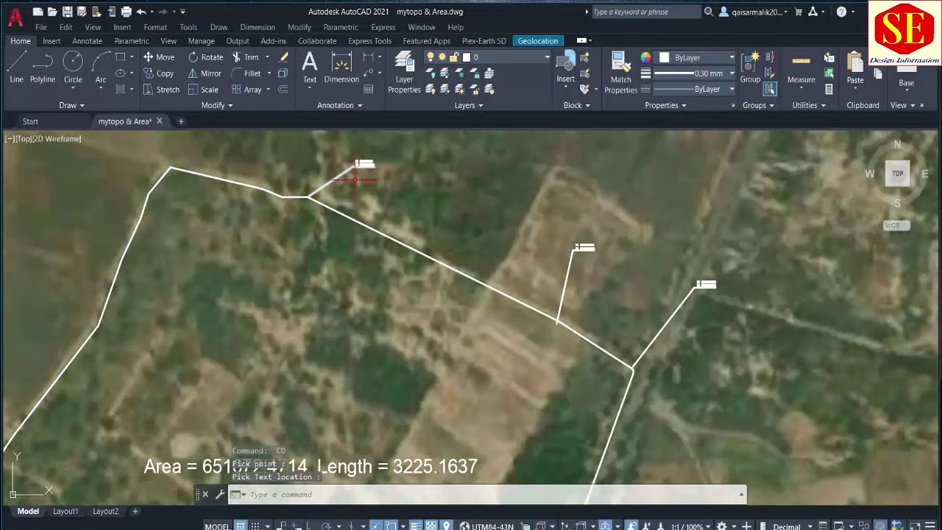
key("Return")
left_click(281, 197)
left_click(268, 248)
key("Return")
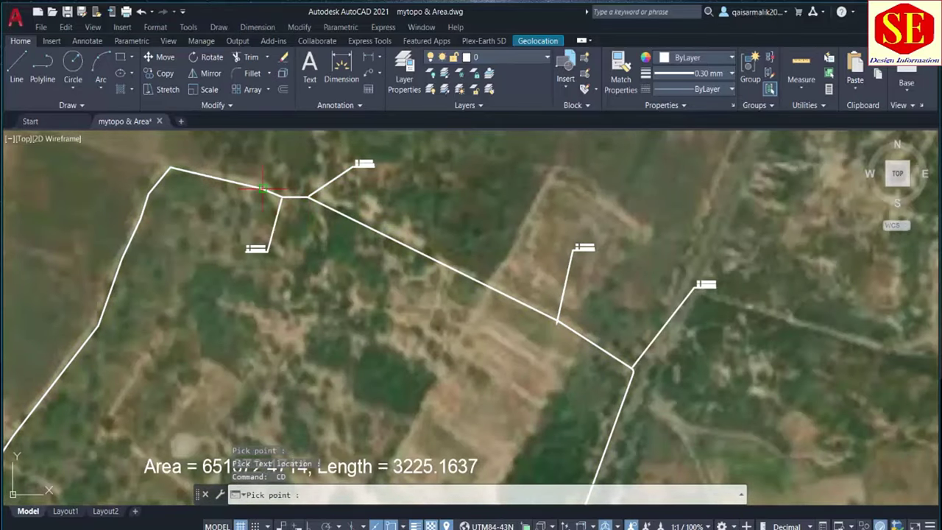
left_click(262, 188)
middle_click_drag(253, 158, 241, 226)
left_click(240, 204)
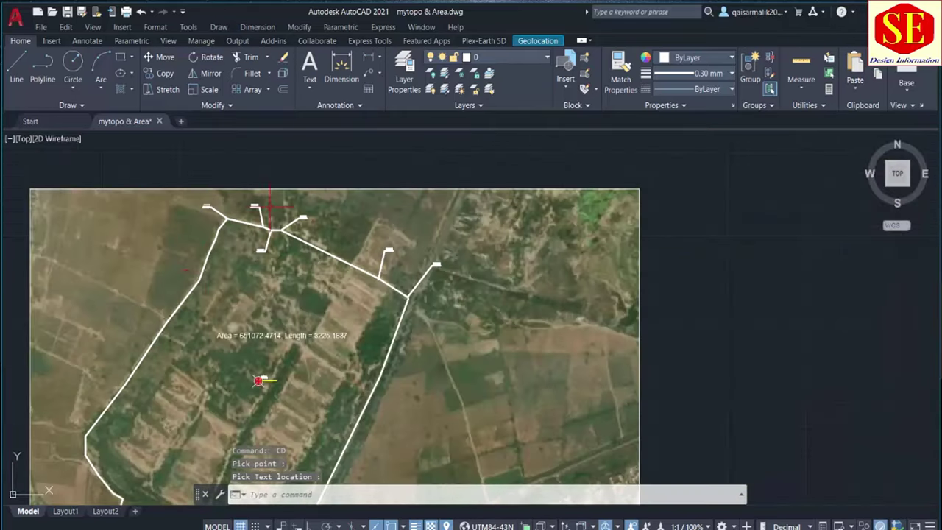
scroll(193, 273, "up", 5)
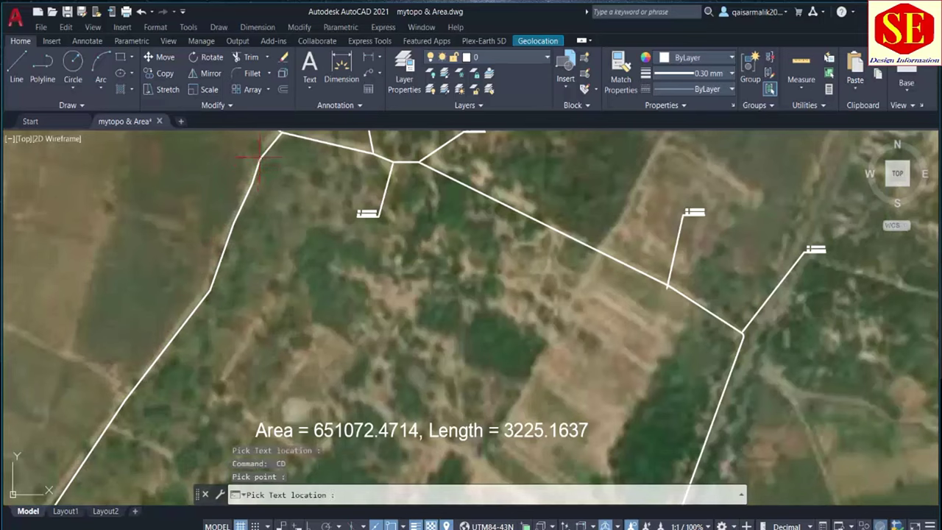
Label four vertices along the western boundary edge with coordinate leaders
key("Return")
left_click(248, 188)
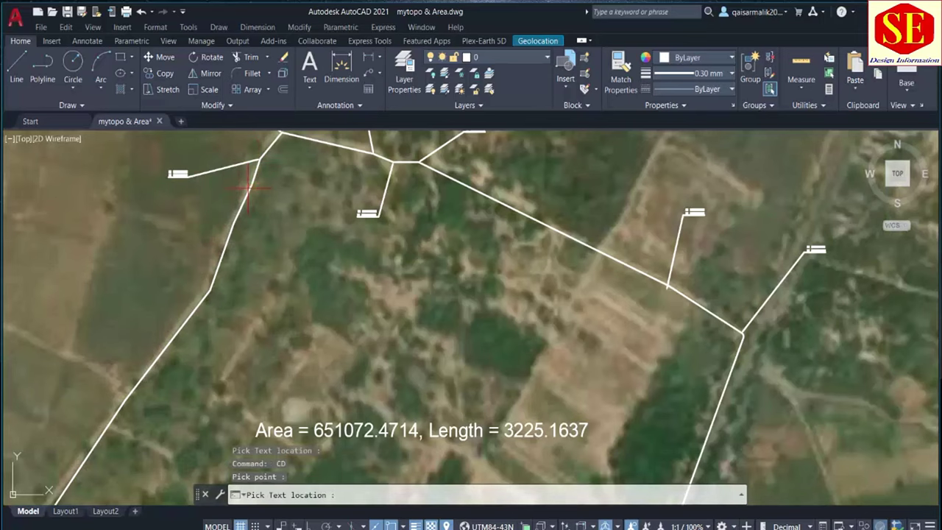
left_click(190, 210)
key("Return")
left_click(210, 290)
left_click(152, 258)
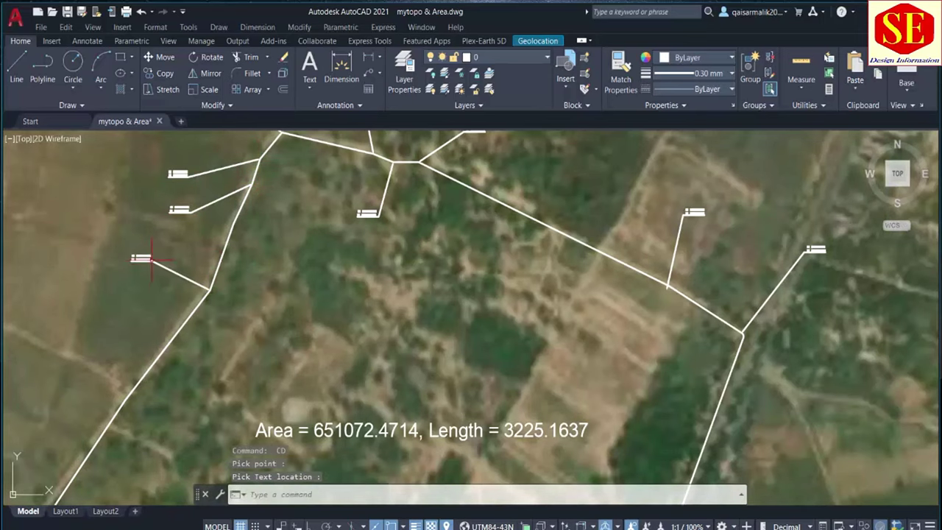
scroll(328, 218, "down", 2)
scroll(329, 219, "down", 1)
scroll(328, 218, "up", 1)
middle_click_drag(205, 396, 261, 235)
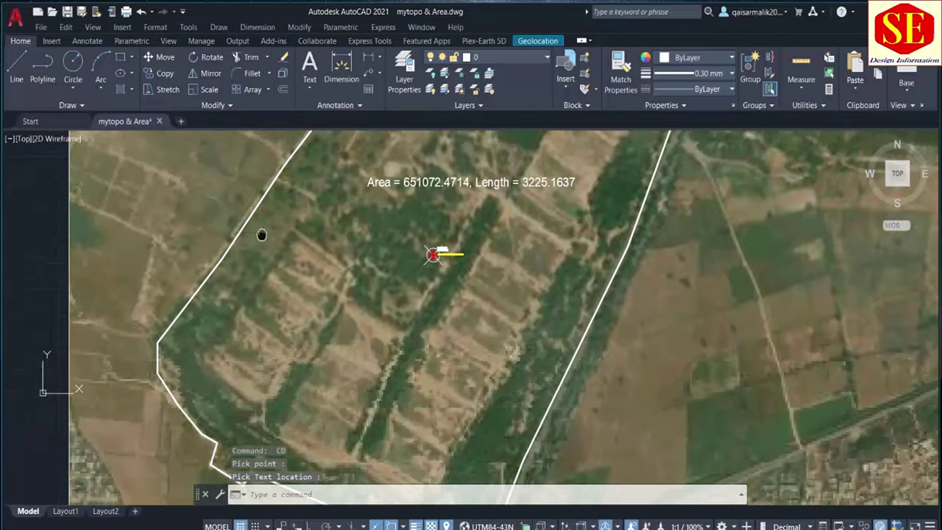
key("Return")
left_click(156, 342)
left_click(123, 288)
key("Return")
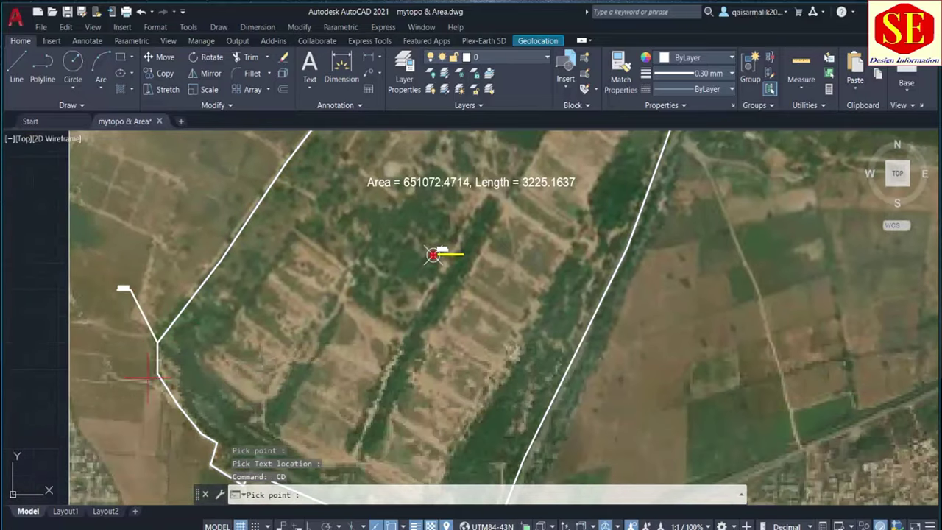
left_click(157, 372)
left_click(123, 390)
Label five more vertices on the western and south-western boundary
scroll(209, 283, "down", 2)
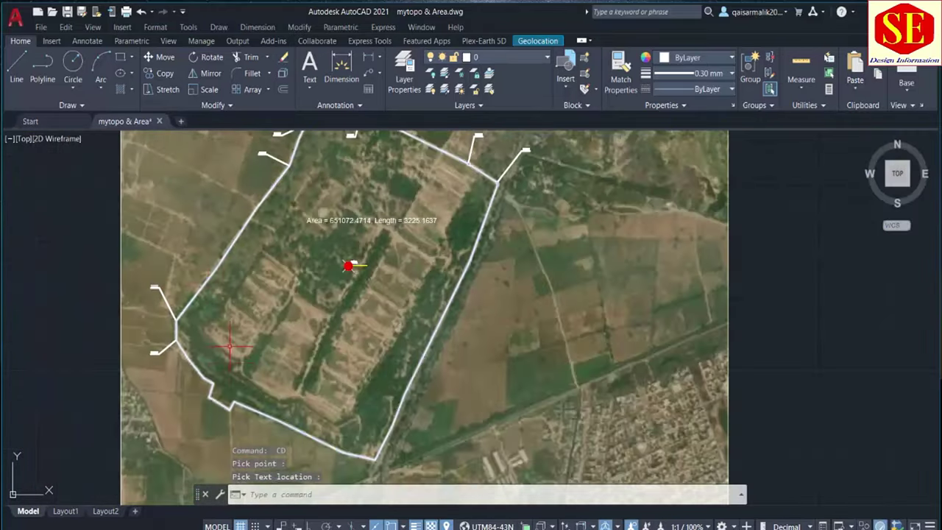
scroll(230, 346, "up", 1)
scroll(221, 317, "up", 2)
key("Return")
left_click(214, 287)
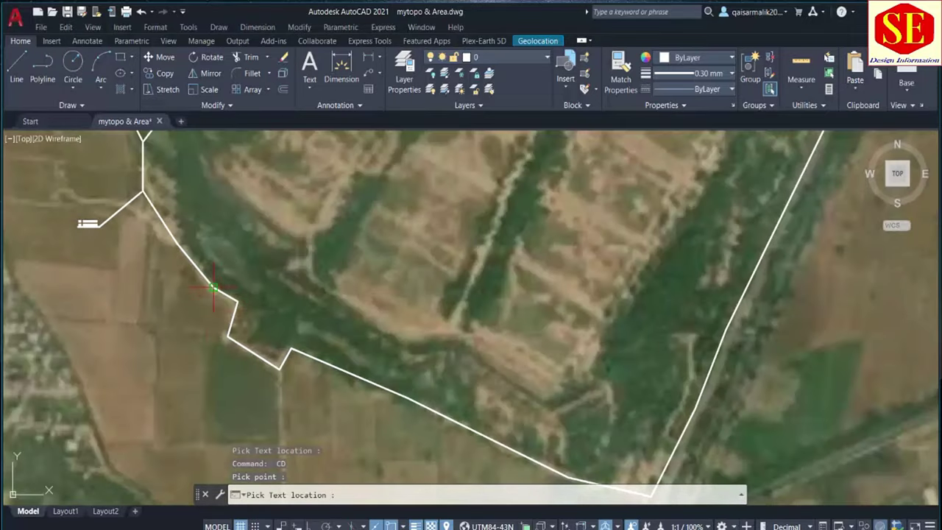
left_click(134, 330)
key("Return")
left_click(236, 300)
left_click(283, 211)
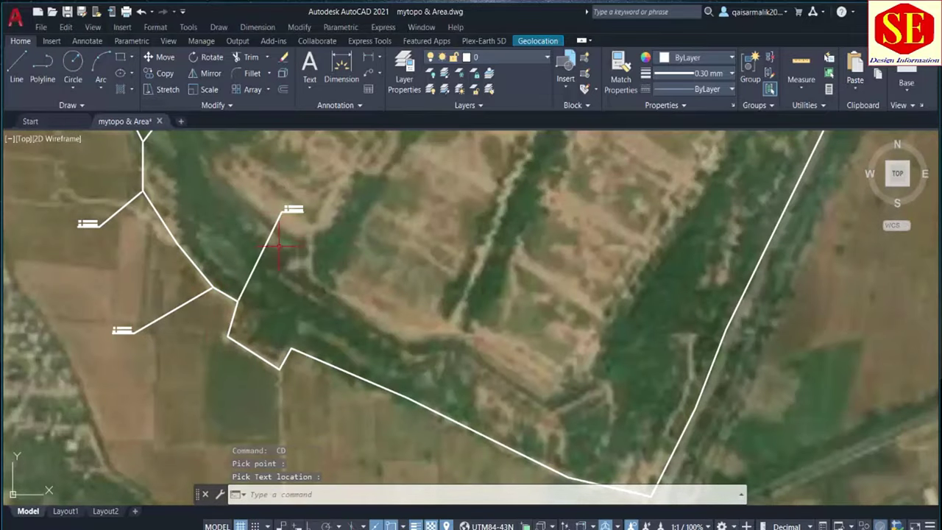
key("Return")
left_click(228, 340)
left_click(190, 367)
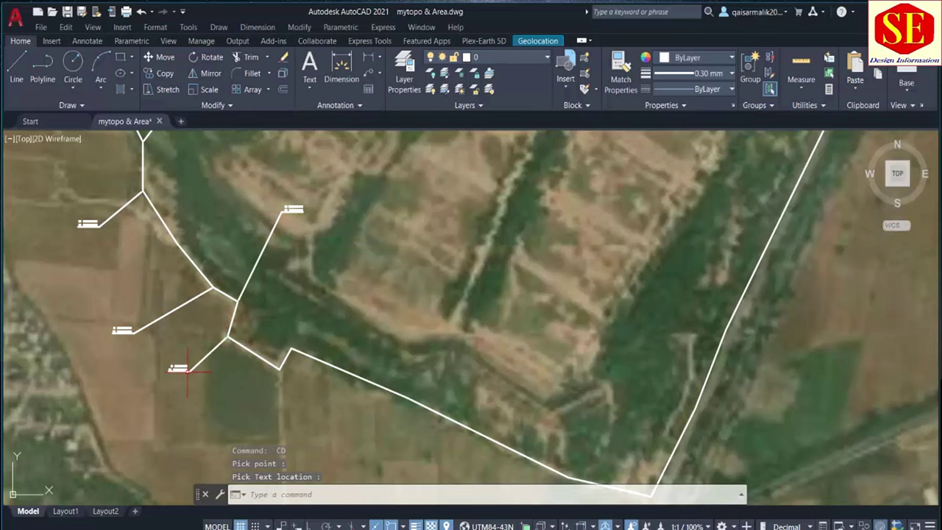
key("Return")
left_click(280, 368)
middle_click_drag(296, 403, 286, 292)
left_click(258, 317)
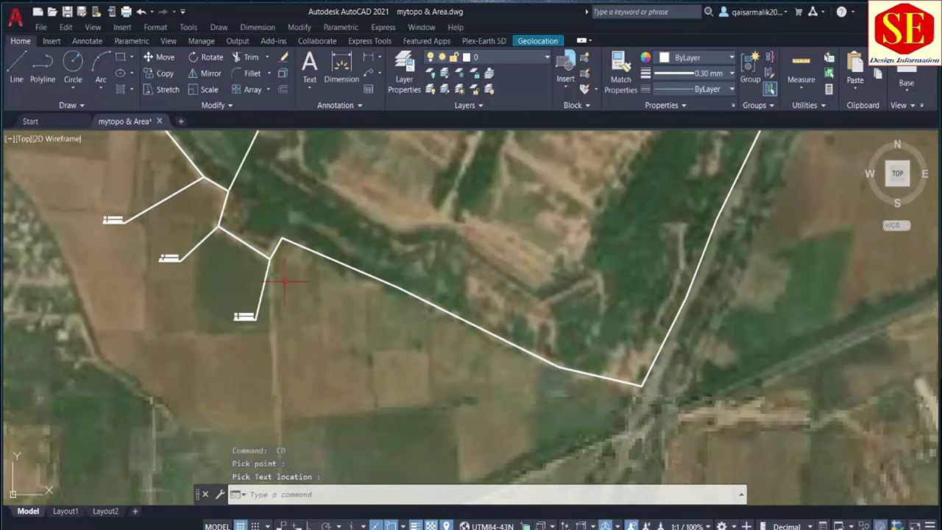
key("Return")
left_click(282, 238)
middle_click_drag(282, 238, 270, 297)
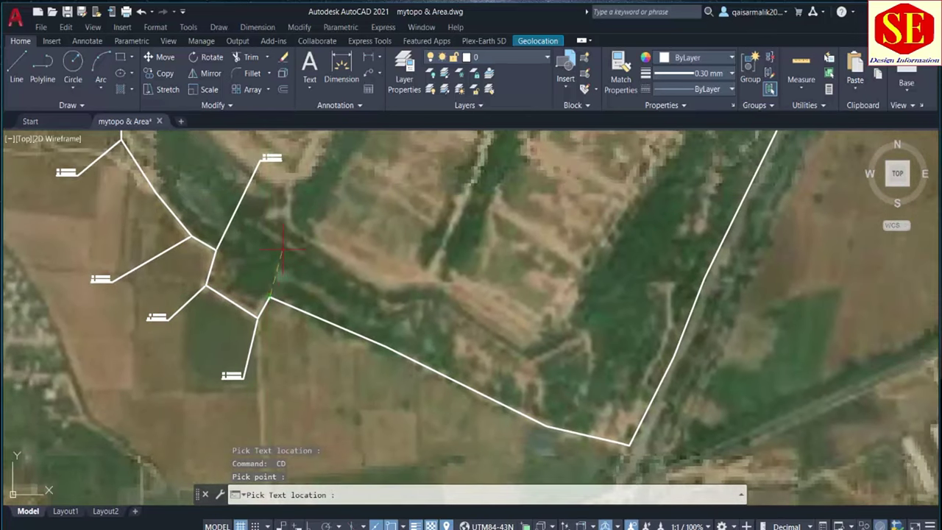
left_click(282, 248)
Label a southern boundary vertex and the south-east corner
key("Return")
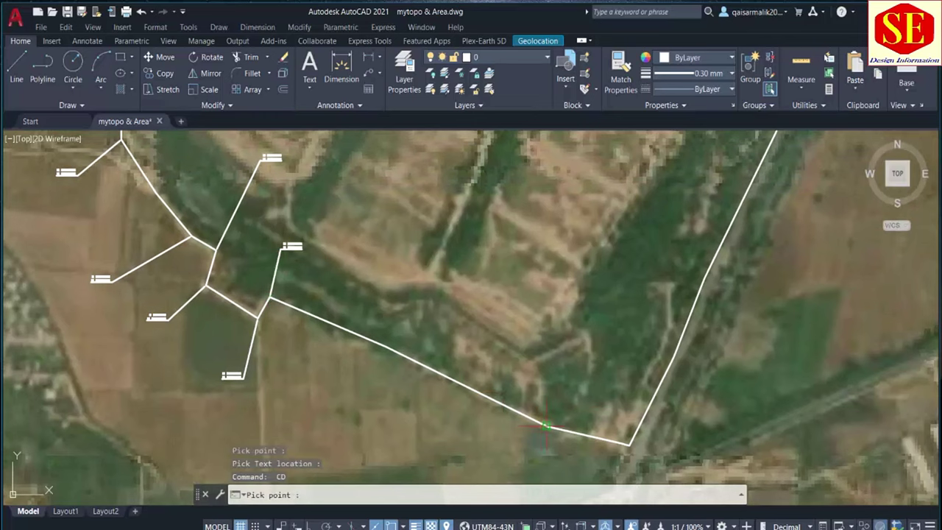
left_click(545, 426)
left_click(451, 445)
middle_click_drag(459, 381, 454, 375)
left_click(434, 346)
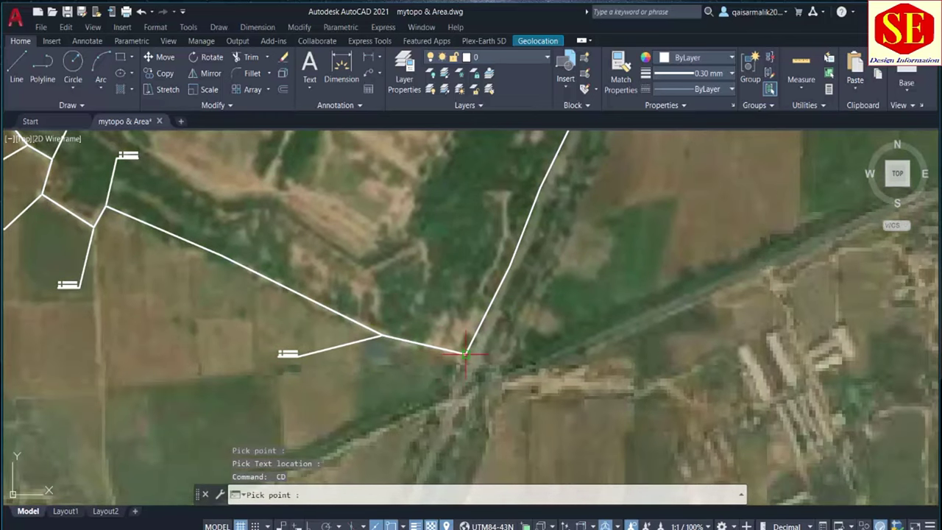
left_click(519, 379)
Label two points along the eastern boundary with labels to the right
scroll(558, 276, "down", 3)
middle_click_drag(558, 276, 462, 357)
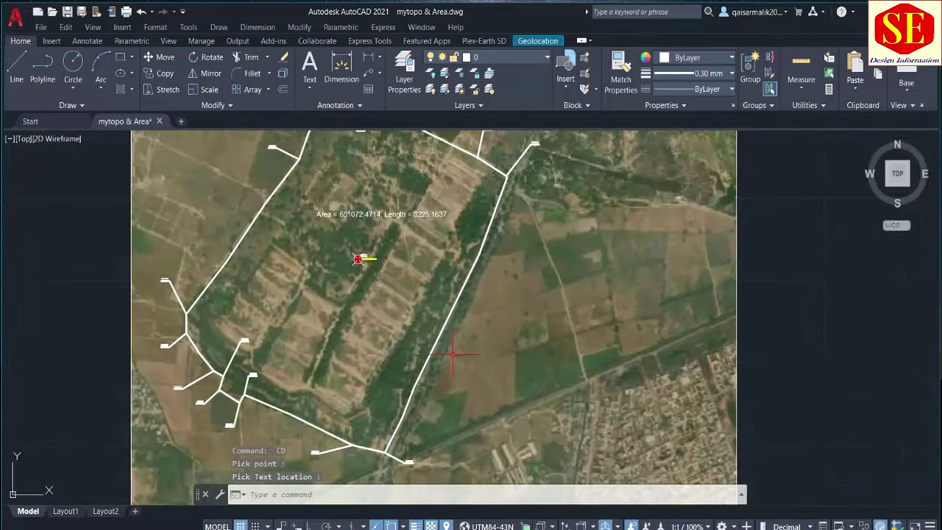
key("Return")
left_click(461, 295)
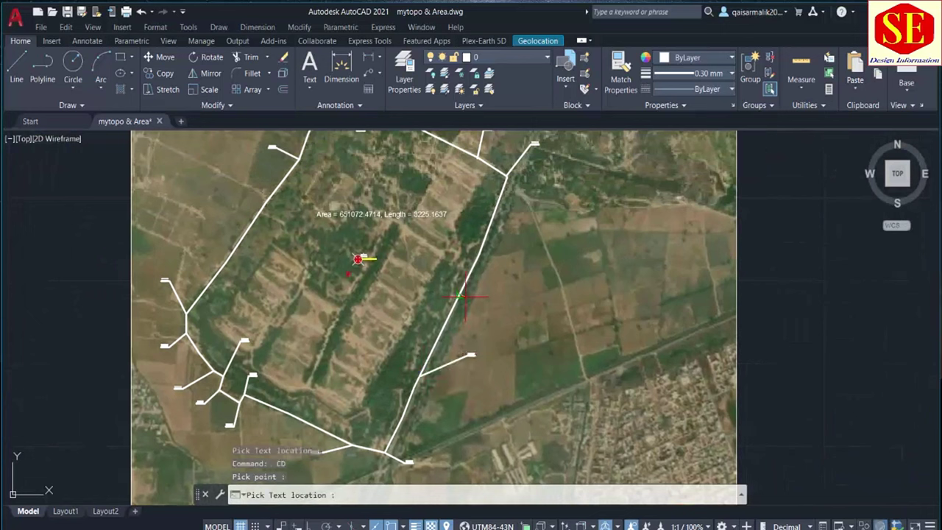
left_click(506, 305)
key("Return")
left_click(480, 254)
left_click(520, 250)
Switch to aligned dimensioning and dimension a first boundary segment
left_click(380, 58)
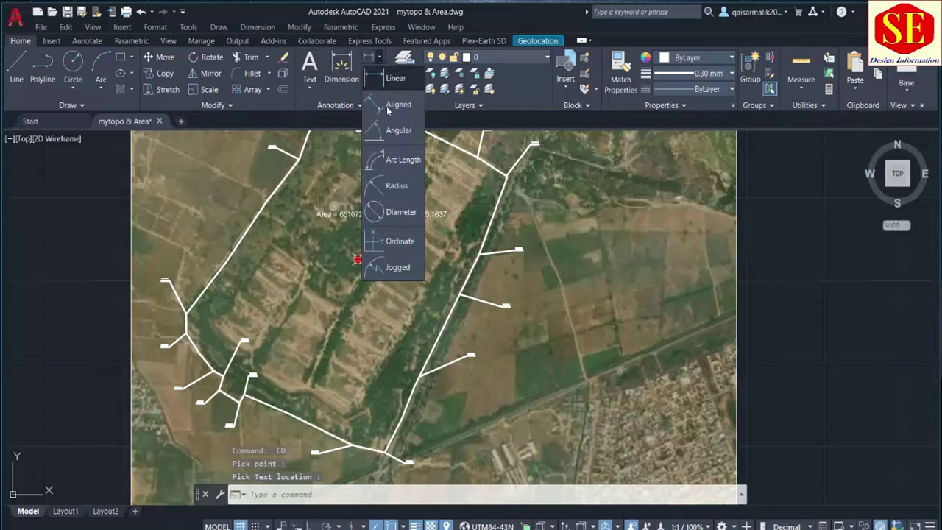
left_click(384, 104)
scroll(404, 273, "up", 2)
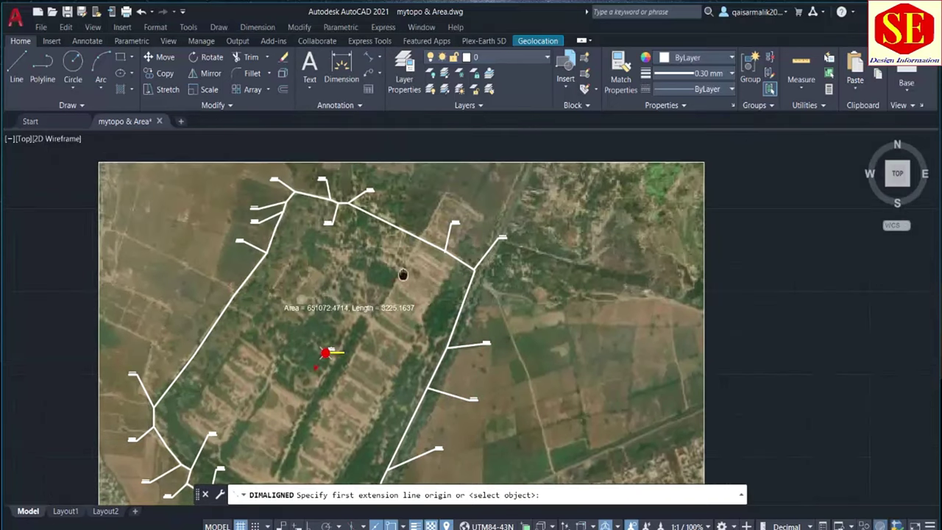
scroll(485, 274, "up", 3)
left_click(455, 260)
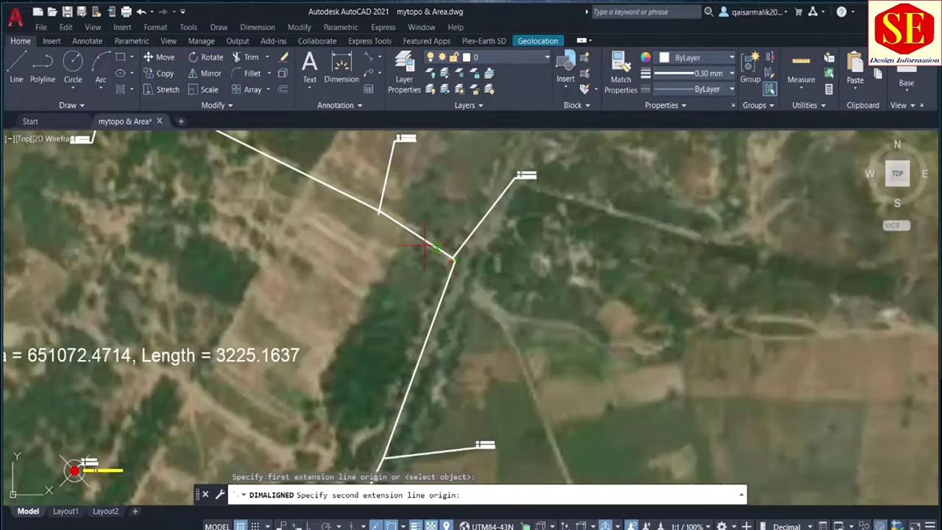
left_click(380, 214)
scroll(412, 203, "up", 2)
scroll(412, 203, "up", 4)
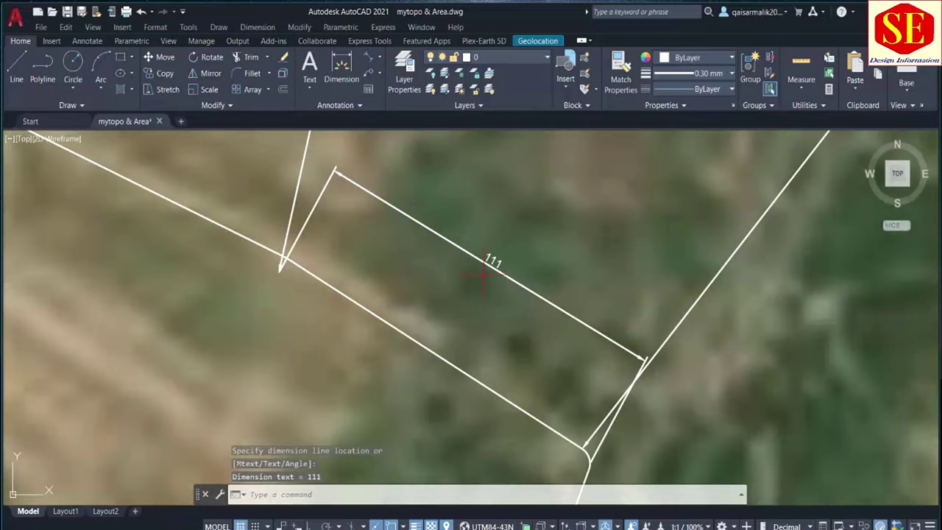
scroll(479, 270, "down", 5)
Add a 343.81 aligned dimension beside the long boundary segment
key("Return")
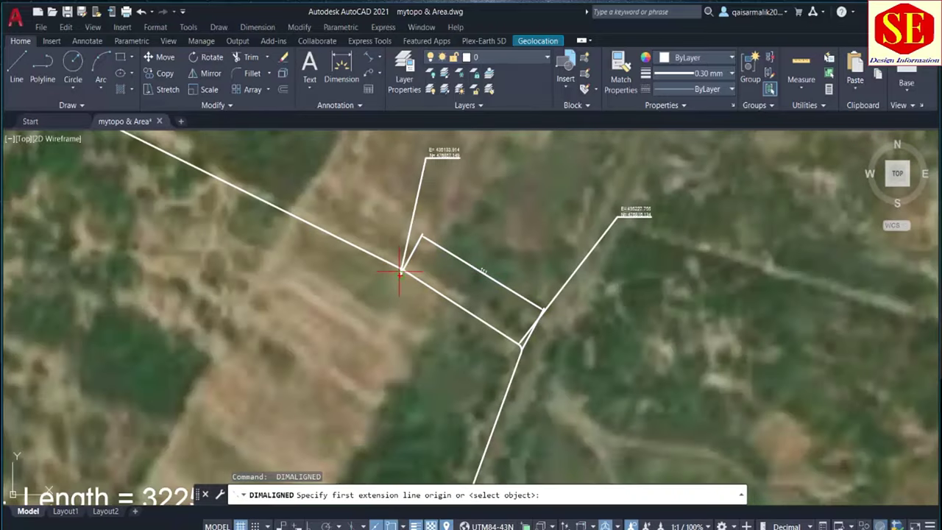
left_click(401, 270)
scroll(402, 270, "down", 4)
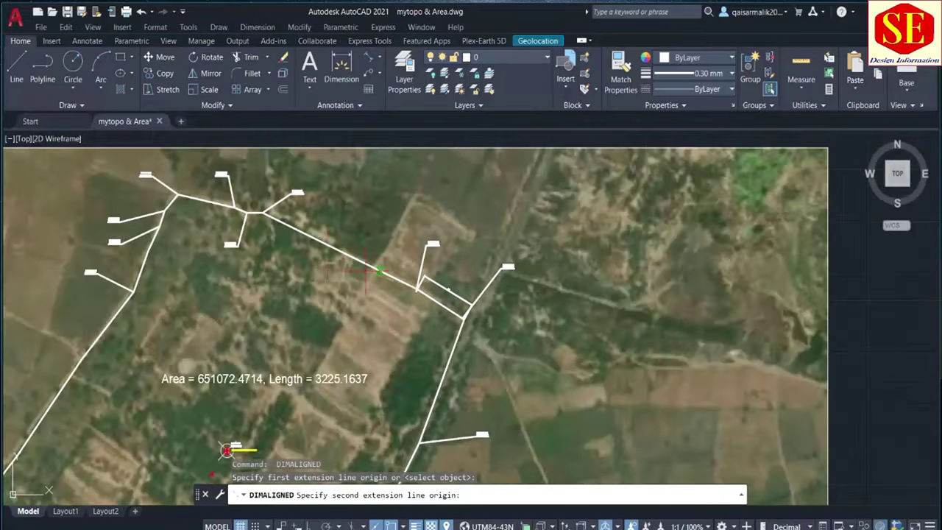
left_click(265, 212)
left_click(226, 451)
scroll(268, 209, "up", 4)
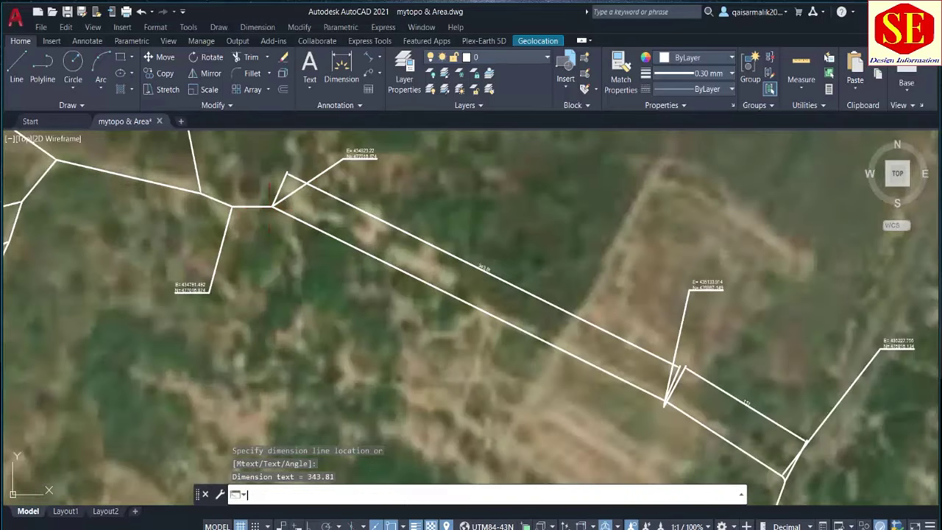
Dimension the short top segment with a 31.73 aligned dimension
key("Return")
left_click(236, 207)
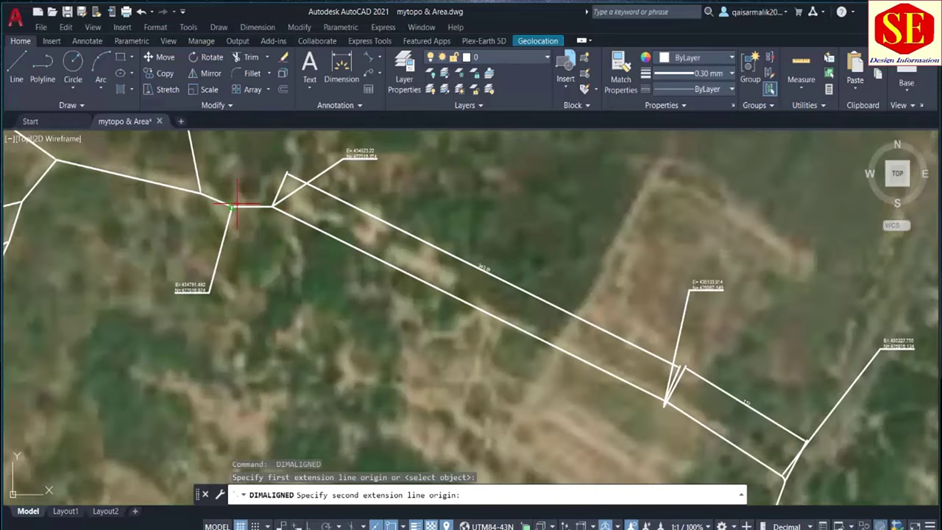
key("Escape")
key("Return")
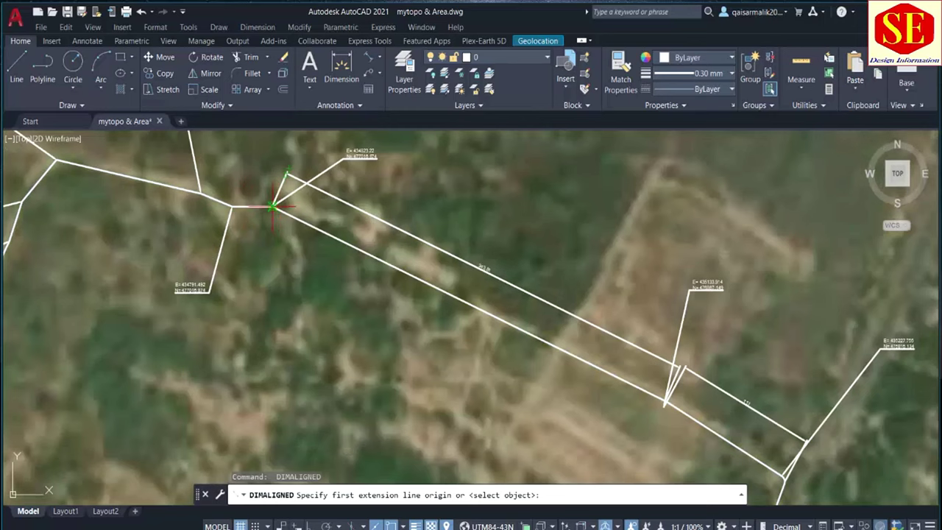
left_click(273, 207)
left_click(231, 207)
left_click(230, 184)
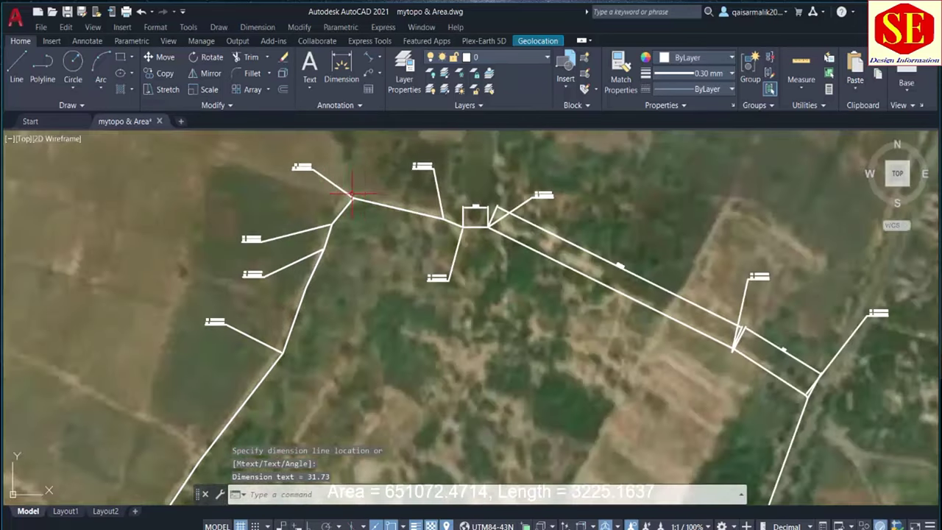
Add aligned dimensions of 26.6 and 117.82 to the next two boundary edges
key("Return")
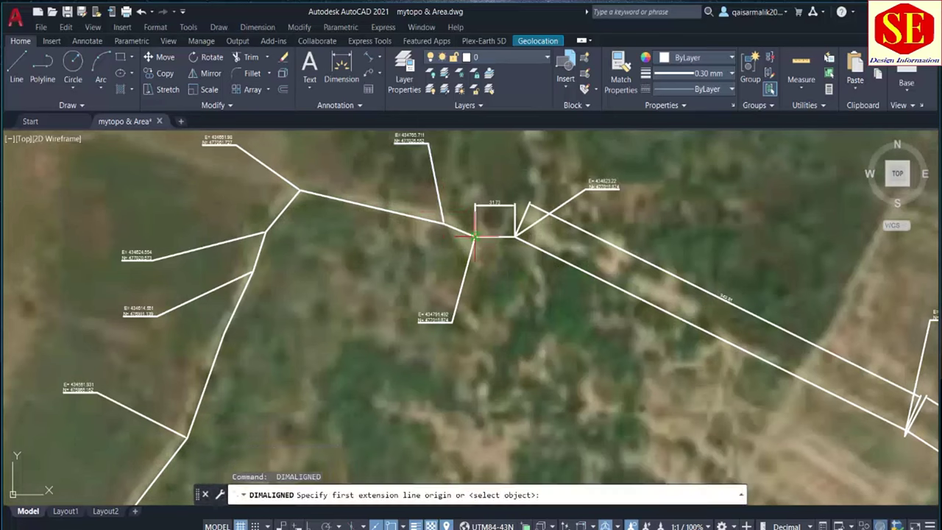
left_click(475, 236)
left_click(443, 223)
left_click(458, 185)
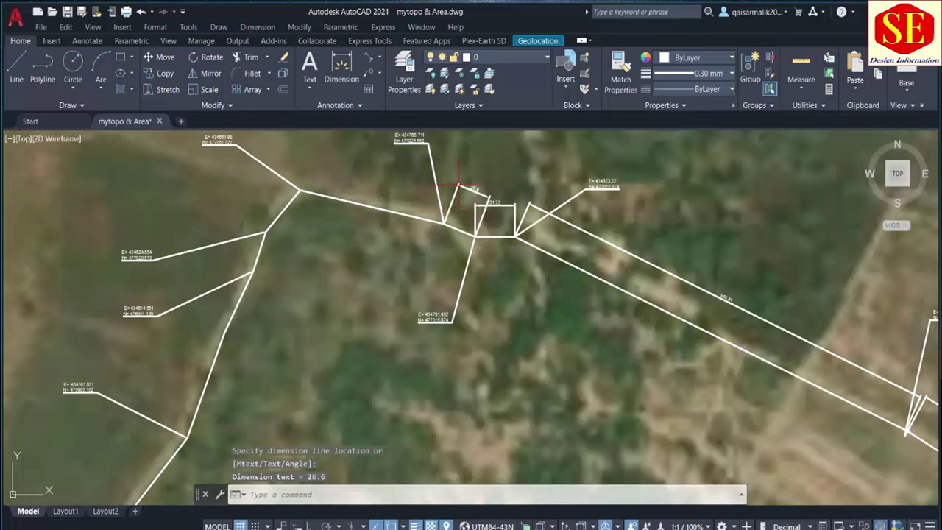
key("Return")
left_click(444, 222)
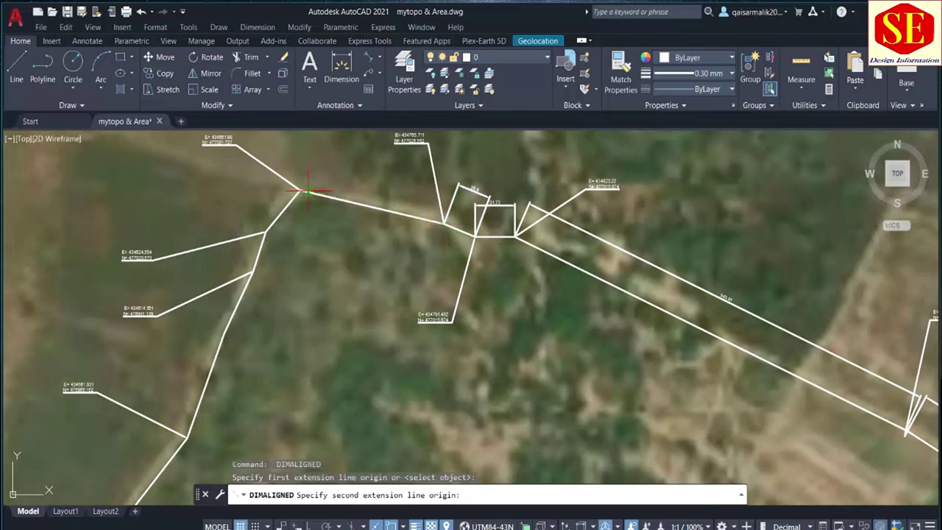
left_click(309, 191)
left_click(304, 180)
Pan and zoom to the road southeast of the boundary
scroll(302, 175, "down", 3)
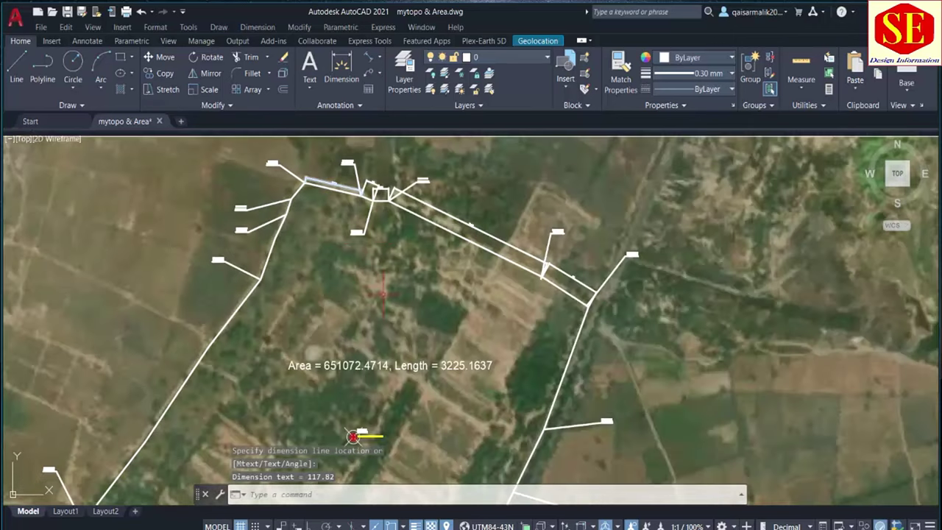
middle_click_drag(354, 437, 350, 368)
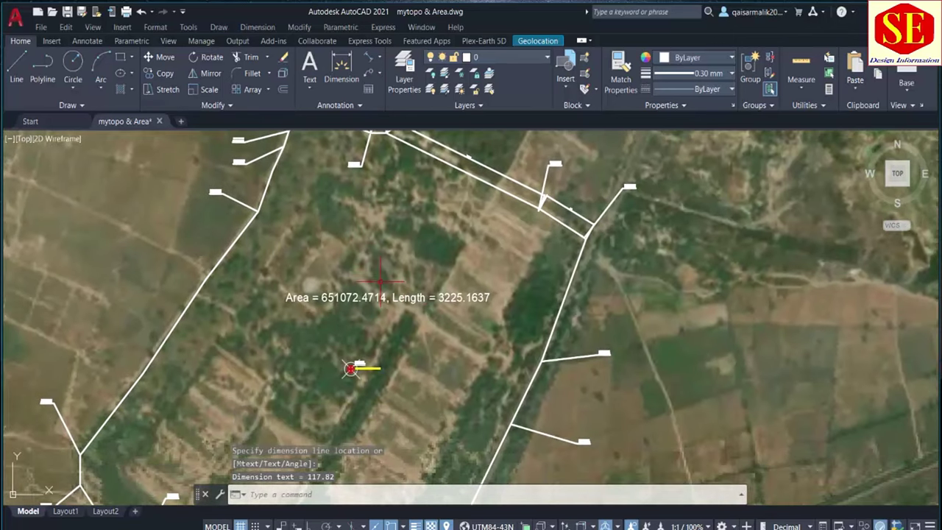
scroll(380, 276, "down", 5)
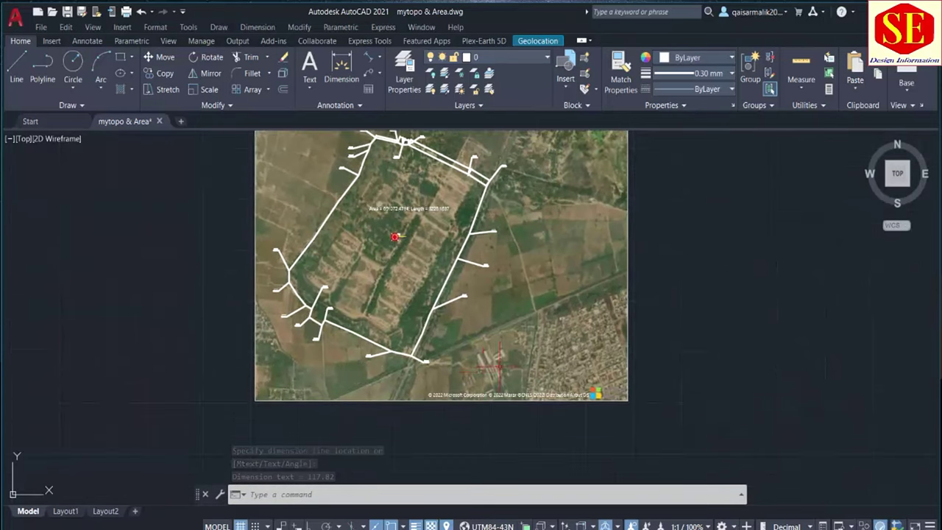
scroll(534, 335, "up", 2)
middle_click_drag(628, 244, 538, 260)
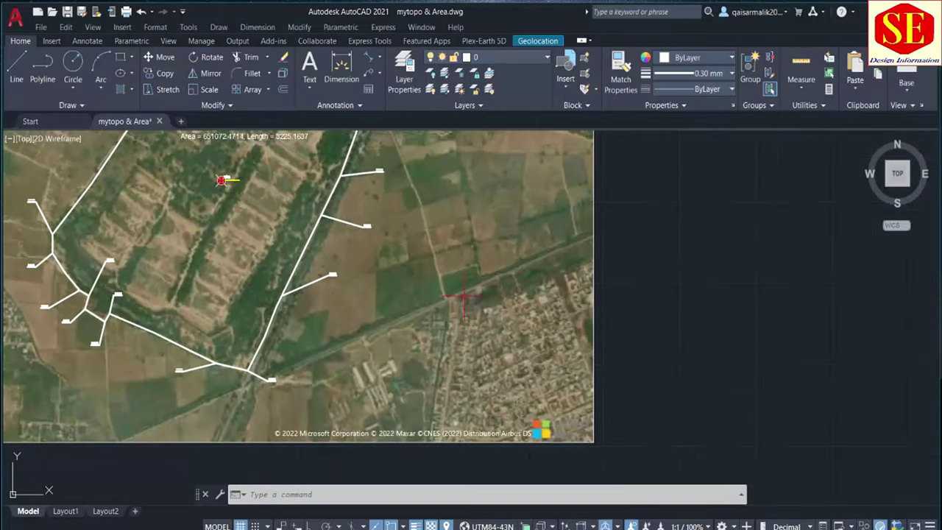
Set the current colour to Red and the lineweight to 0.20 mm
left_click(673, 58)
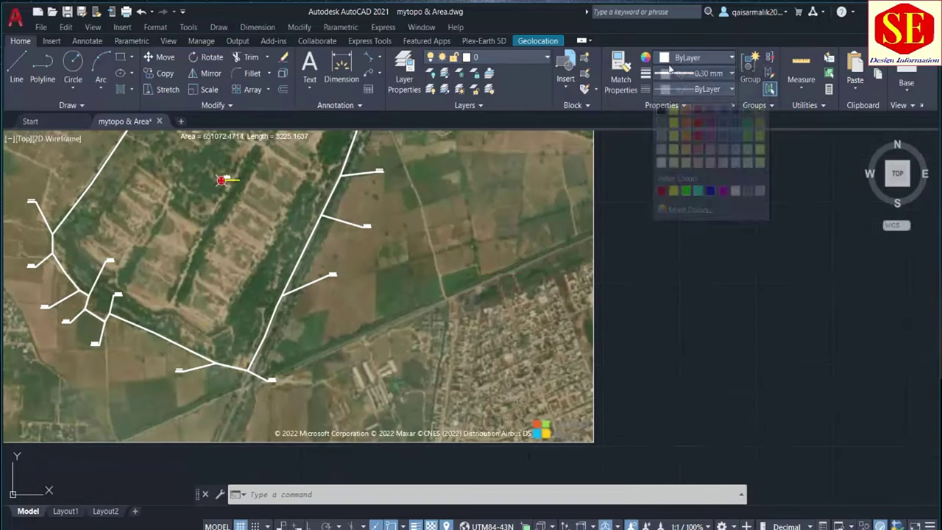
left_click(661, 190)
left_click(695, 73)
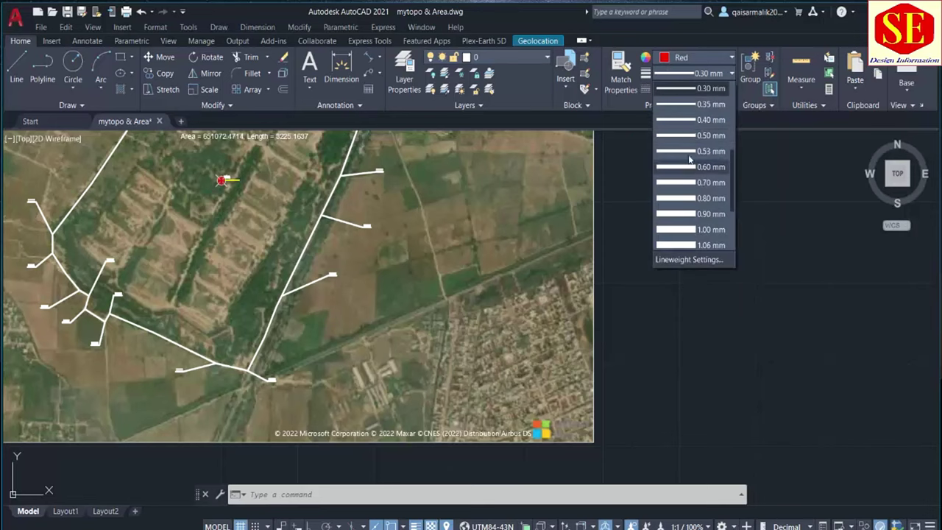
scroll(701, 105, "up", 2)
left_click(701, 104)
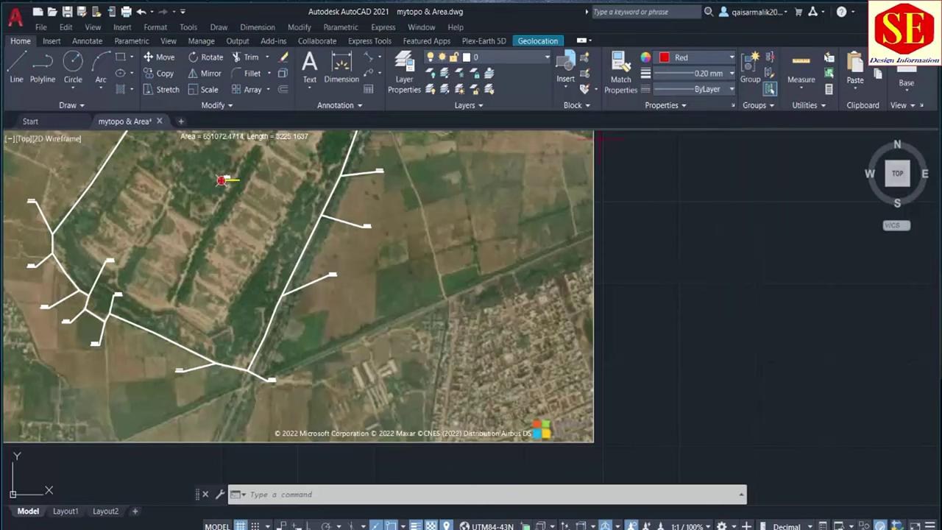
scroll(589, 234, "up", 2)
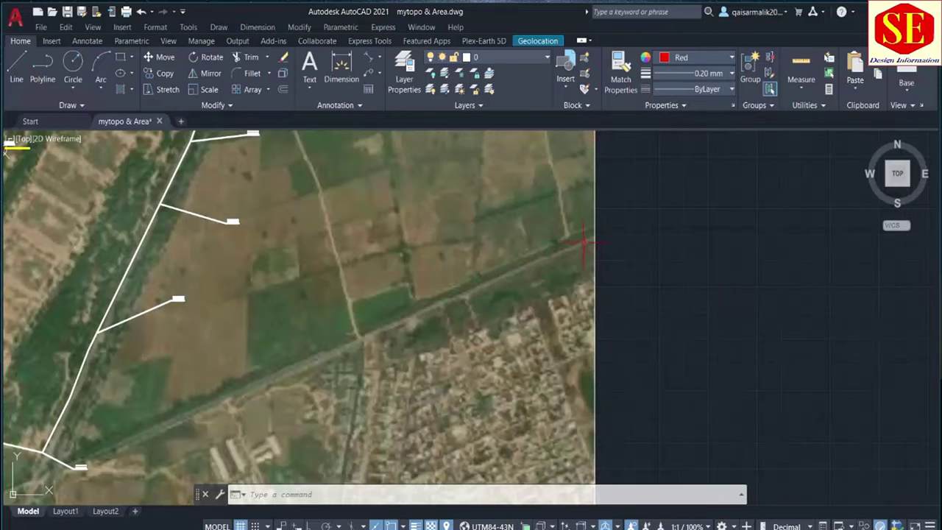
Draw the first road edge as a polyline from the image's right edge to its southwest end
type("pl")
key("Return")
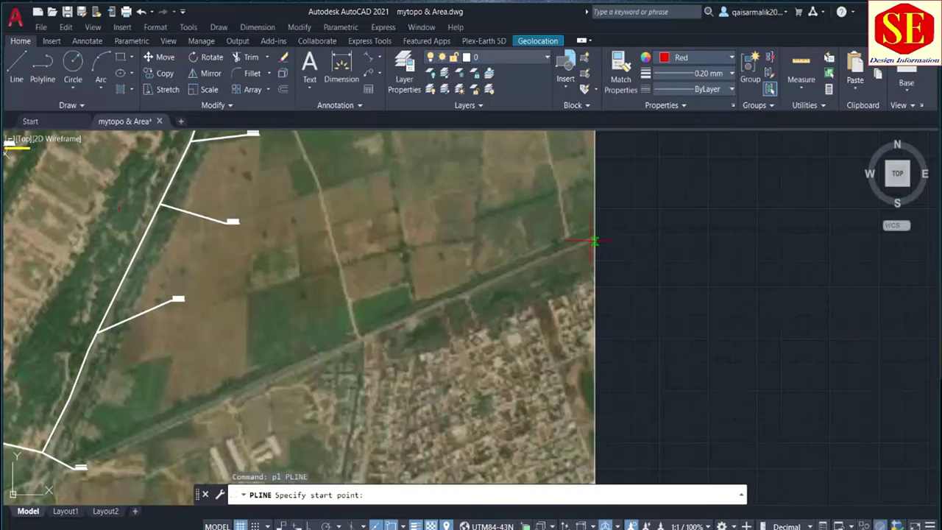
left_click(595, 240)
middle_click_drag(505, 280, 571, 201)
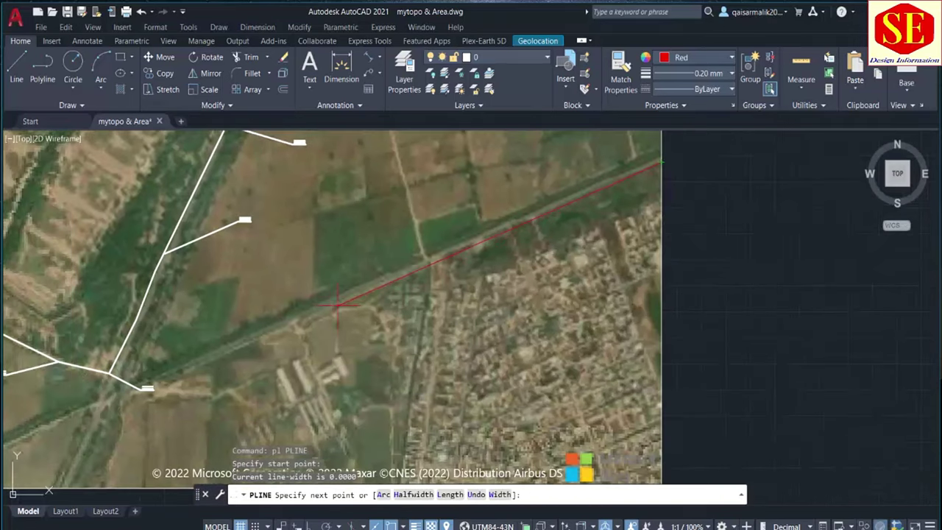
middle_click_drag(157, 385, 369, 310)
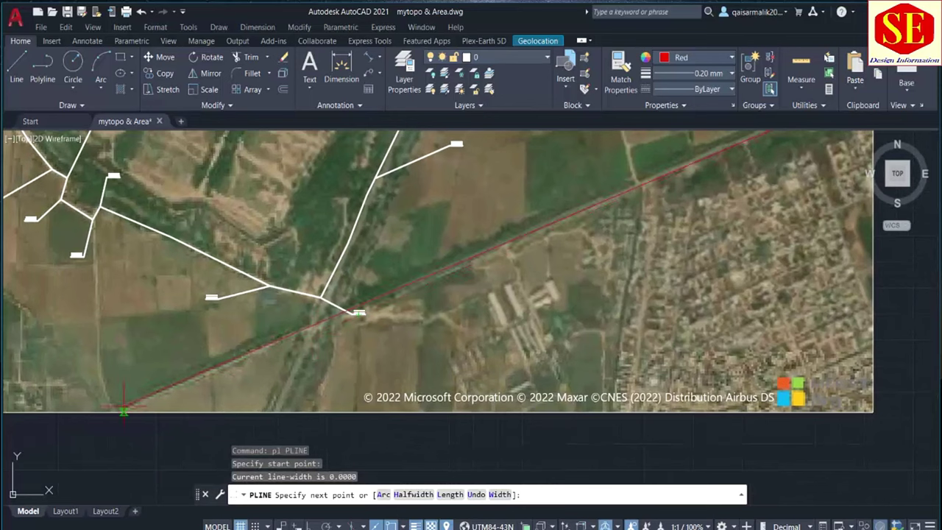
left_click(120, 411)
key("Escape")
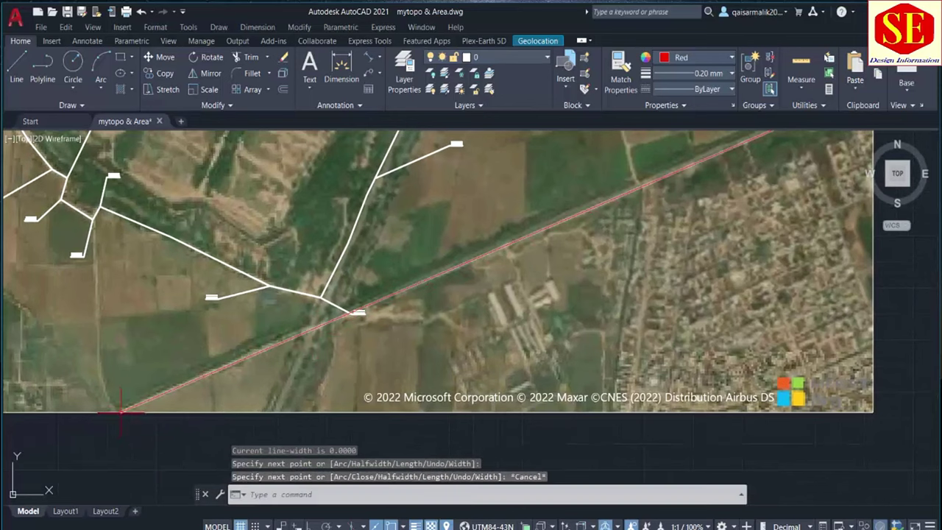
Draw the second road edge polyline from the southwest end back to the image edge
key("Return")
scroll(120, 408, "up", 4)
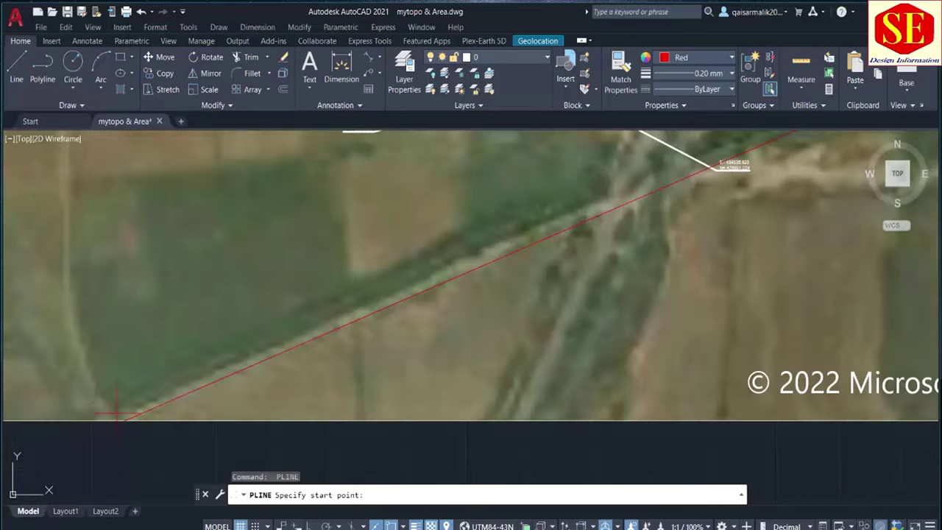
left_click(117, 414)
scroll(442, 243, "down", 4)
scroll(457, 251, "up", 2)
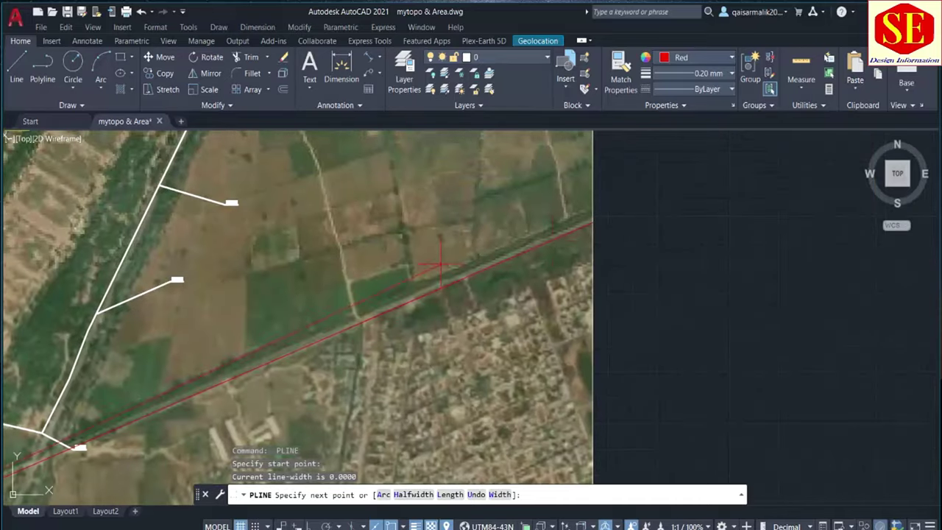
scroll(581, 217, "up", 3)
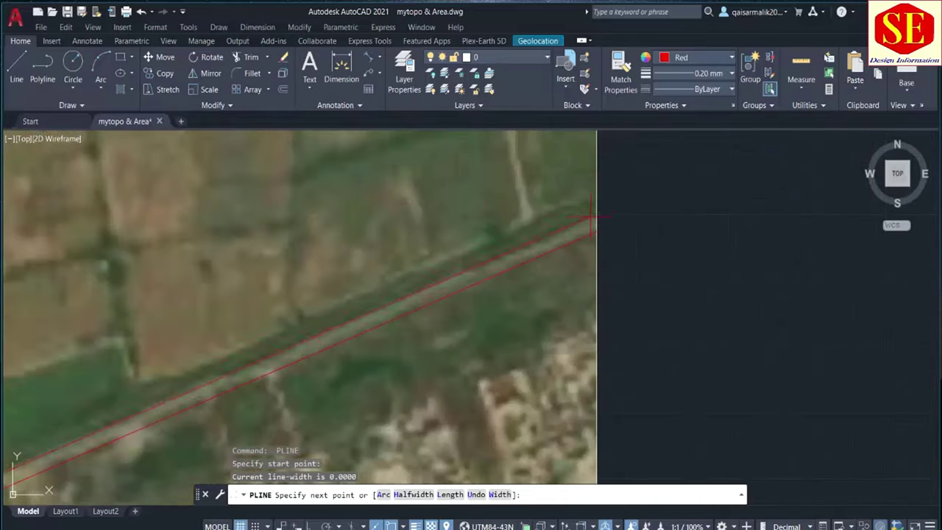
left_click(596, 214)
scroll(596, 214, "down", 3)
scroll(438, 250, "down", 2)
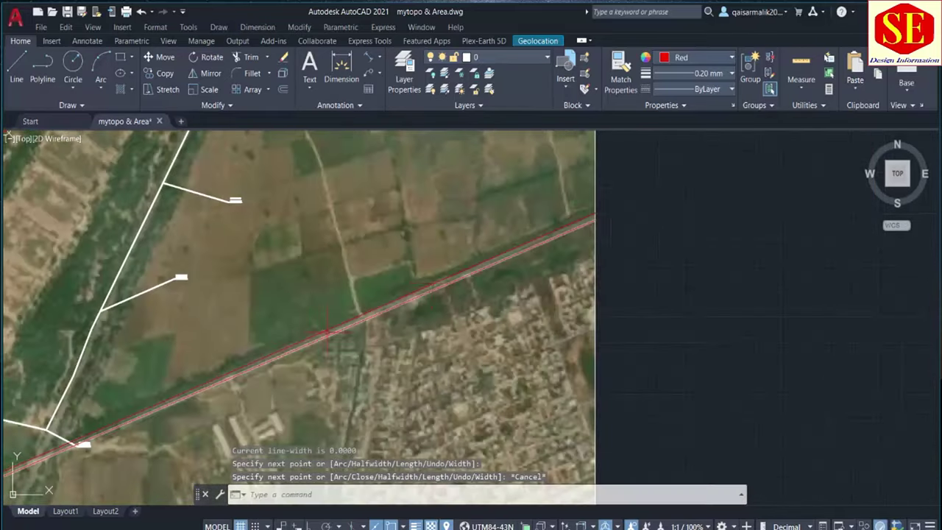
key("Escape")
Draw a red polyline from the pipeline junction along the branch to the main road
scroll(438, 250, "up", 1)
middle_click_drag(401, 254, 294, 405)
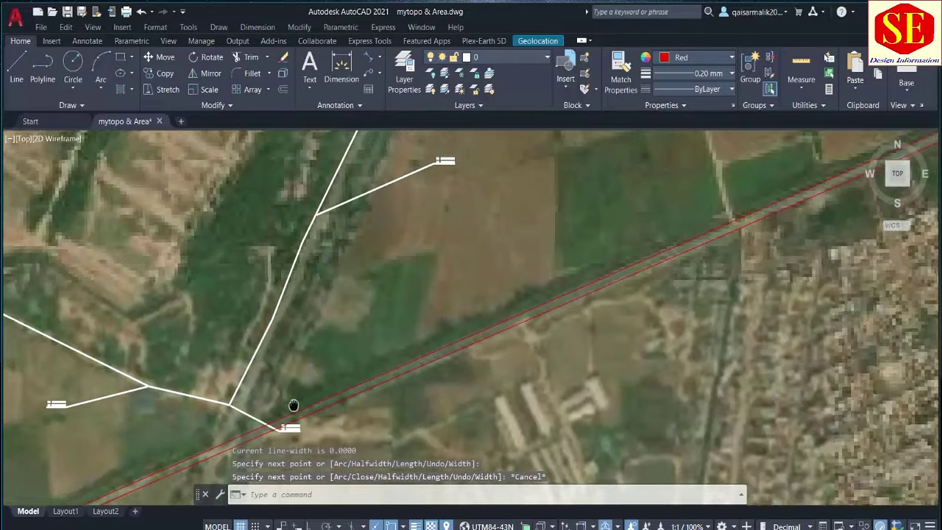
scroll(317, 236, "down", 2)
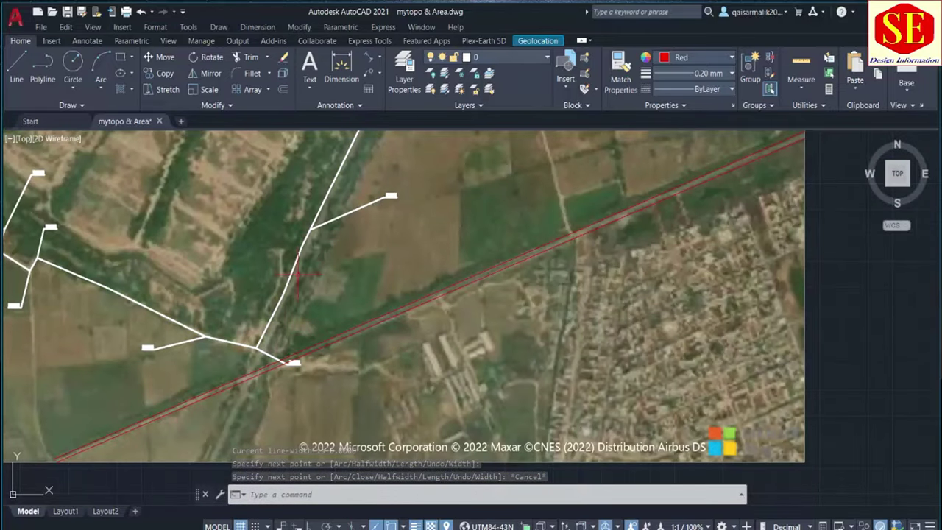
scroll(317, 243, "down", 3)
scroll(319, 302, "up", 2)
type("pl")
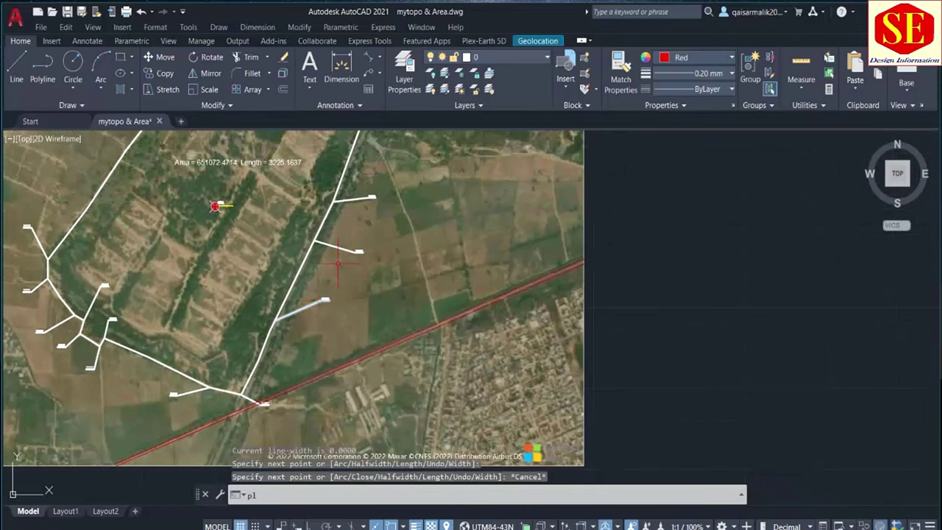
key("Return")
middle_click_drag(366, 177, 351, 231)
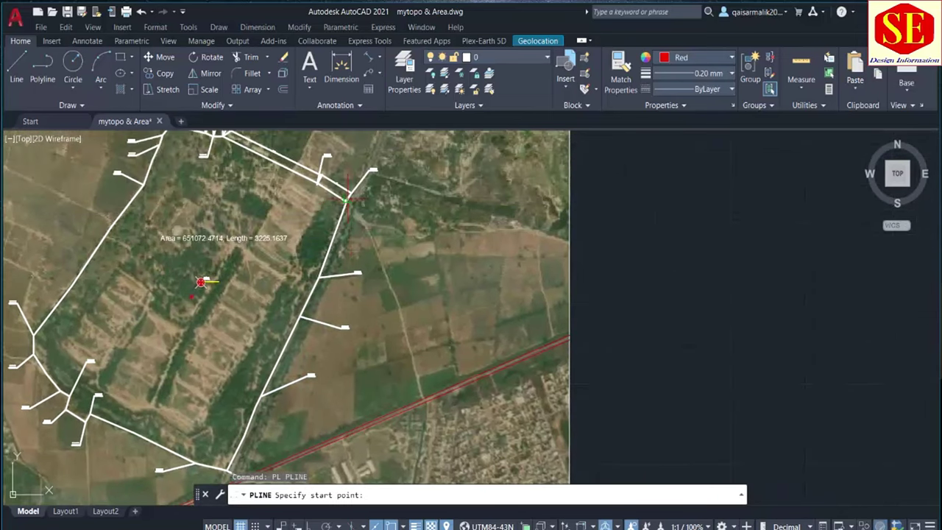
scroll(294, 221, "up", 2)
scroll(324, 309, "up", 1)
scroll(332, 326, "up", 1)
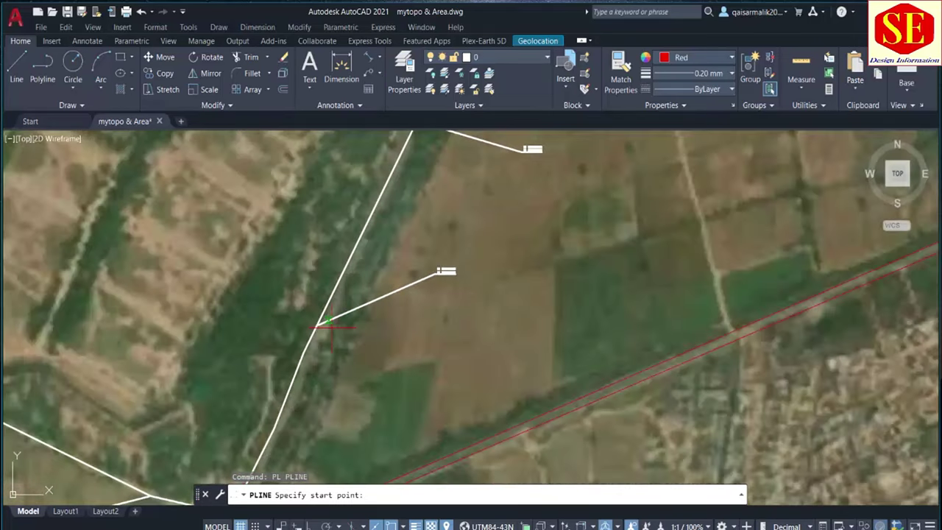
left_click(315, 331)
middle_click_drag(271, 438, 353, 269)
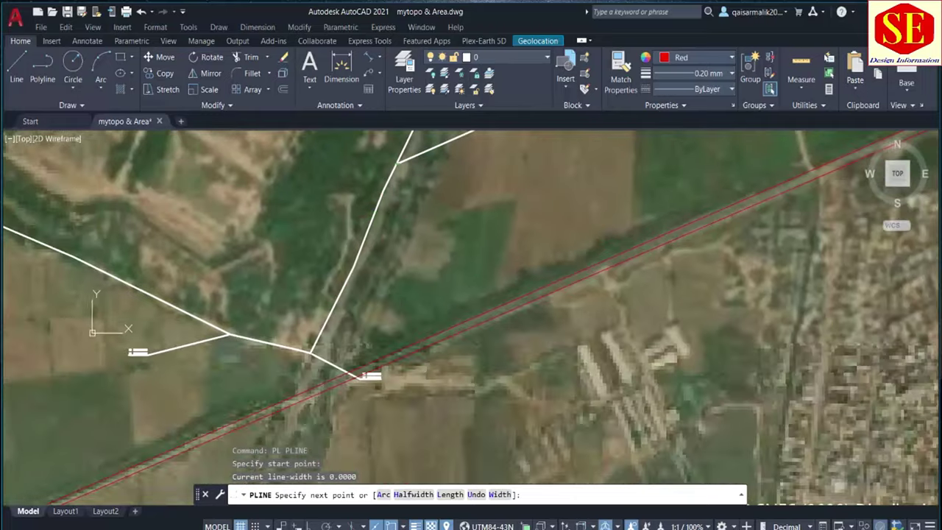
left_click(354, 267)
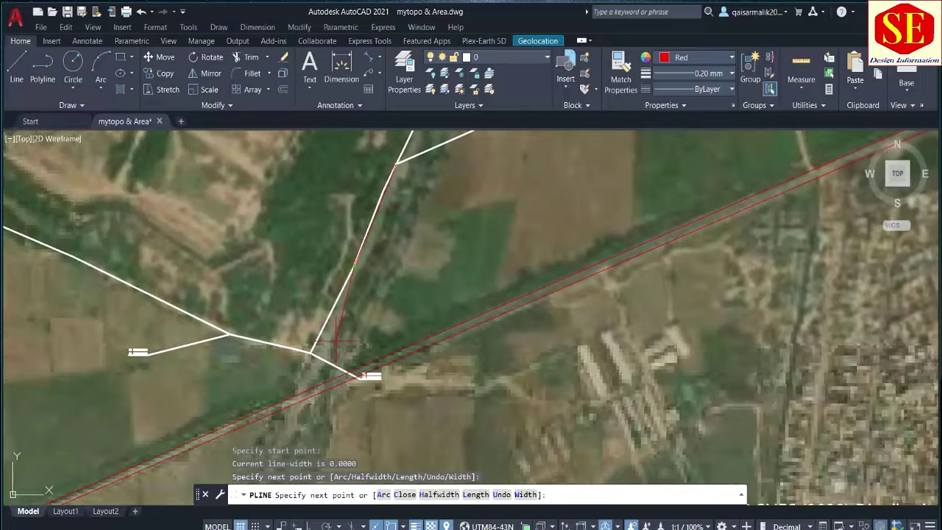
left_click(299, 393)
key("Escape")
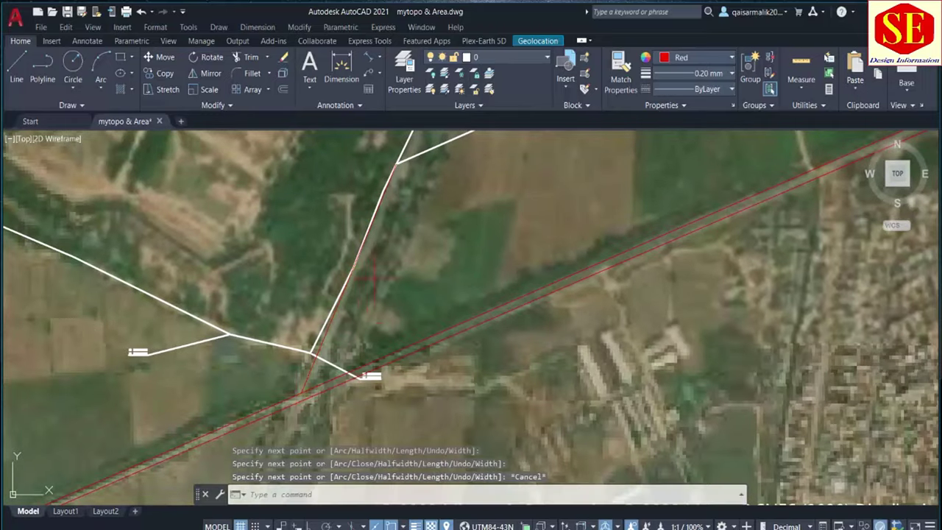
Draw another red polyline running north up the branch from the road
key("Return")
left_click(322, 384)
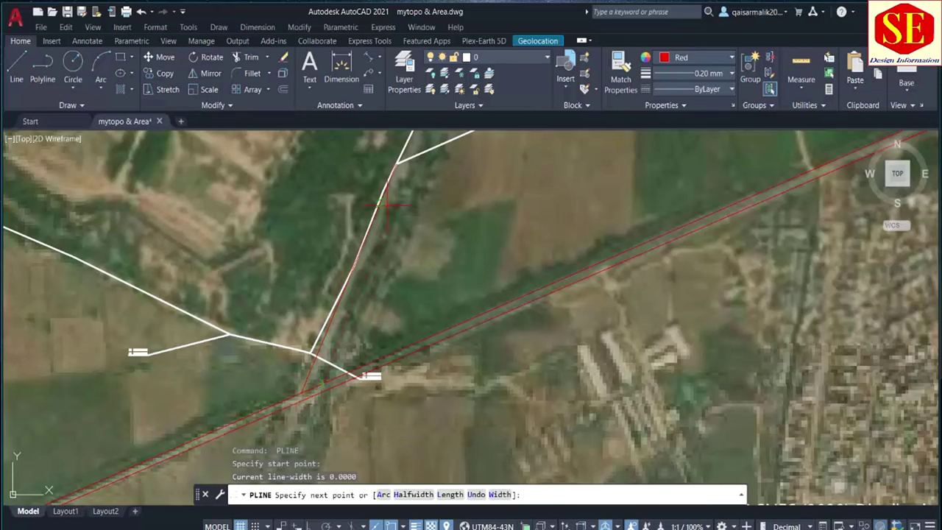
left_click(388, 205)
middle_click_drag(388, 205, 332, 320)
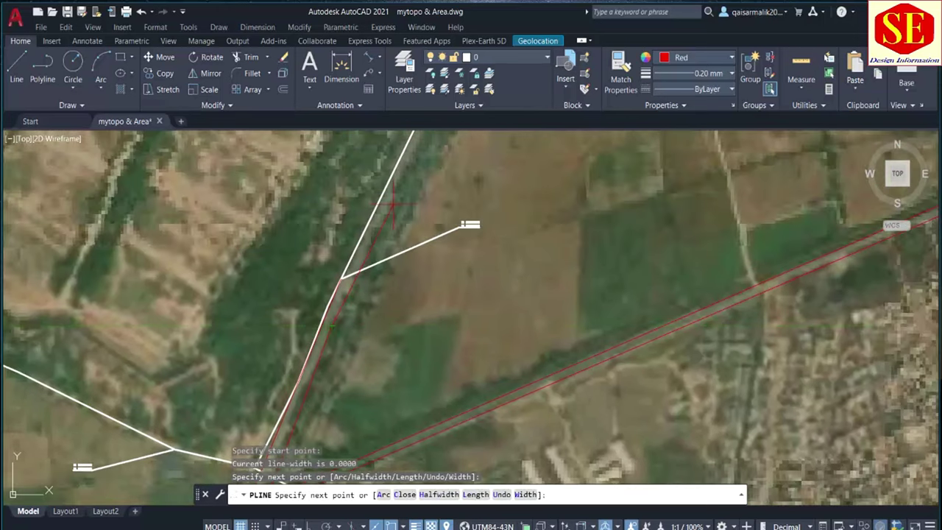
scroll(392, 205, "up", 2)
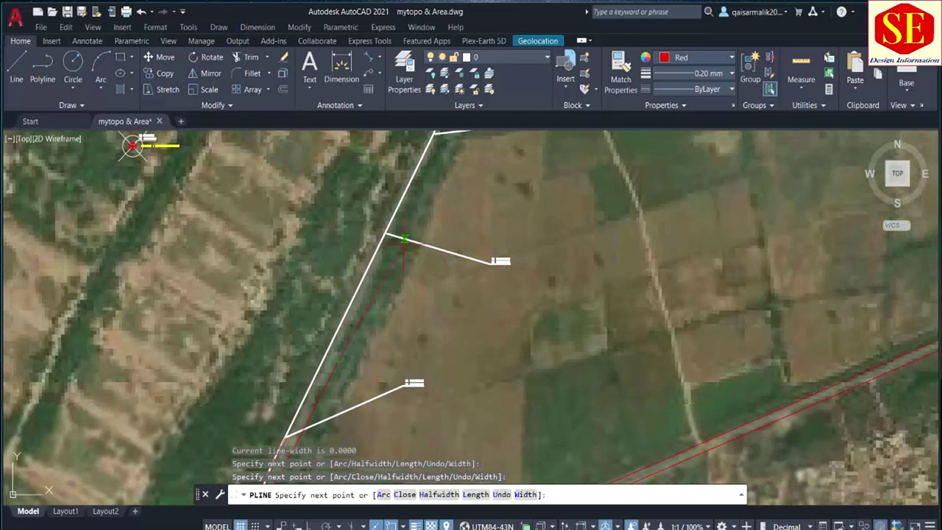
key("Escape")
scroll(435, 206, "down", 4)
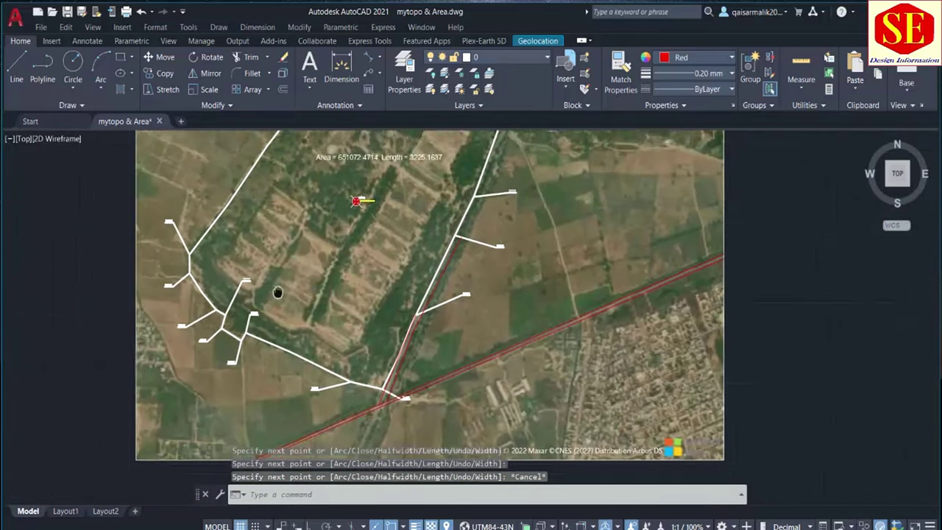
middle_click_drag(368, 295, 399, 396)
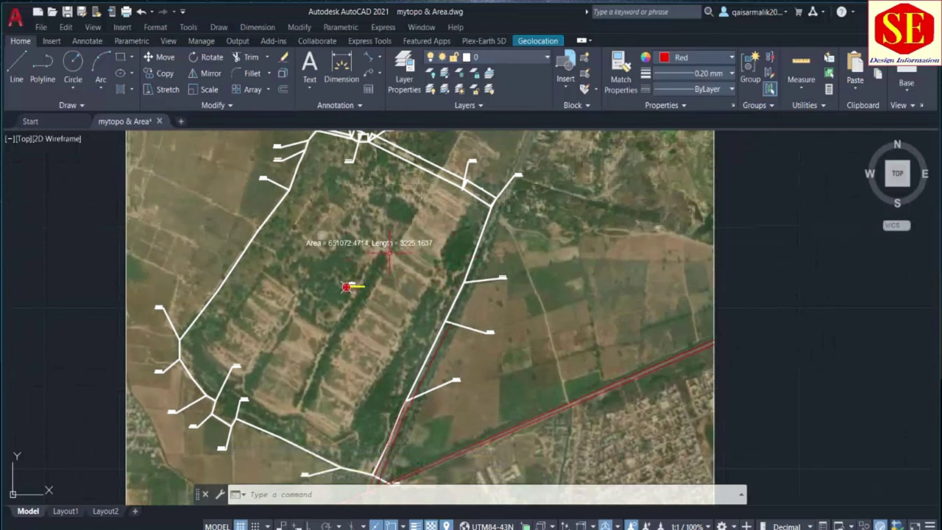
scroll(412, 250, "down", 2)
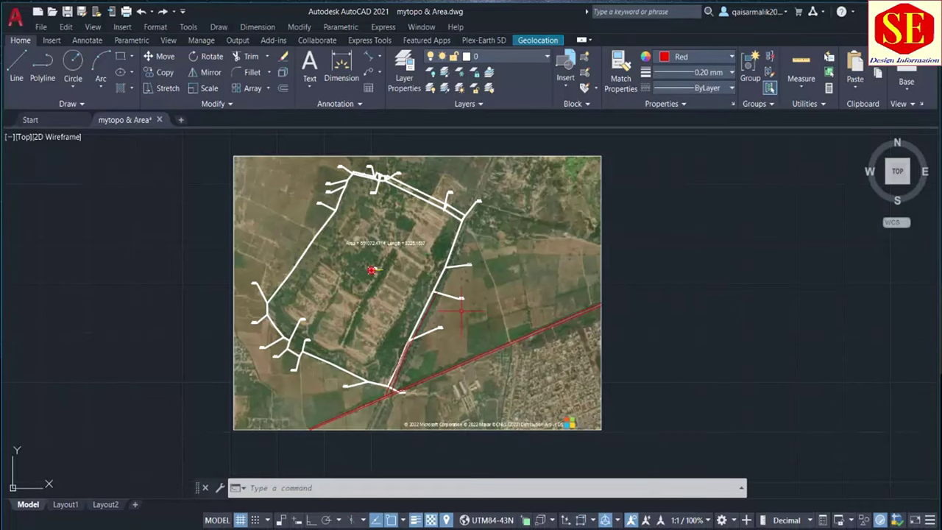
Switch the white boundary polyline's lineweight from 0.30 mm to ByLayer
left_click(435, 283)
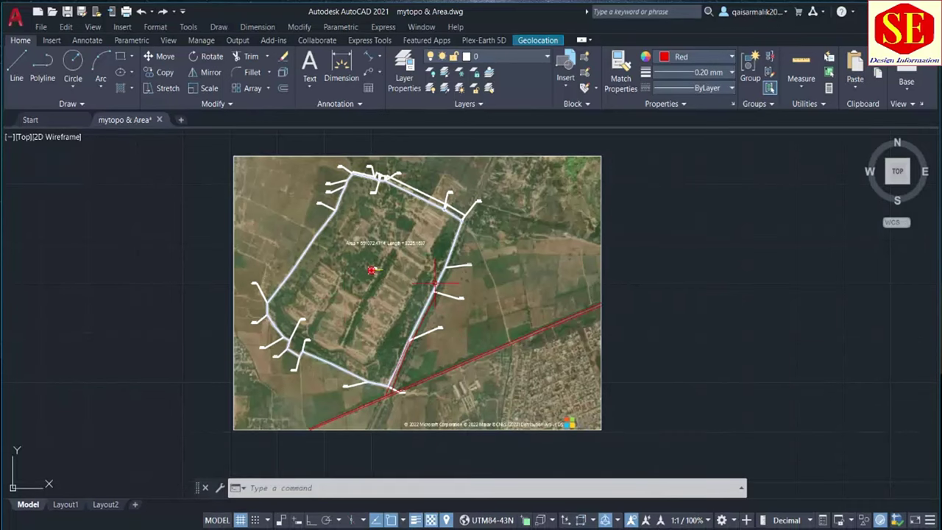
left_click(708, 72)
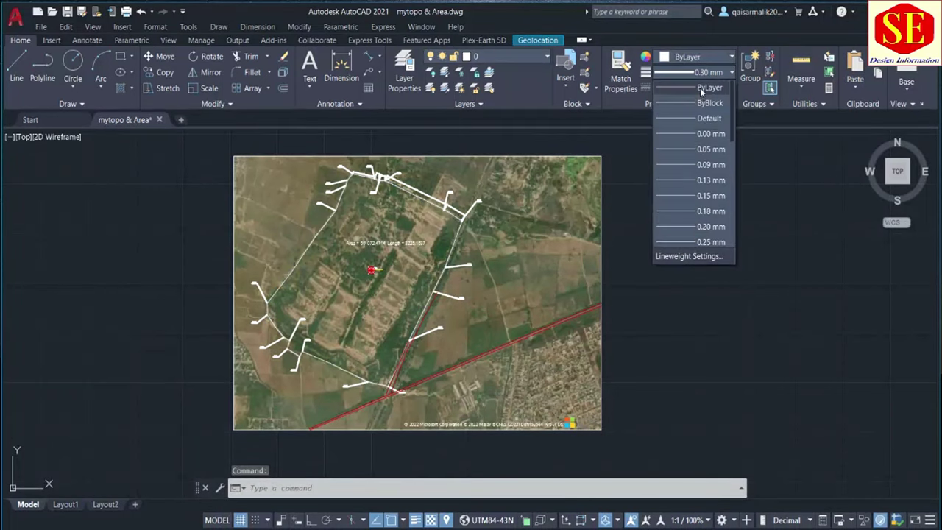
left_click(703, 88)
key("Escape")
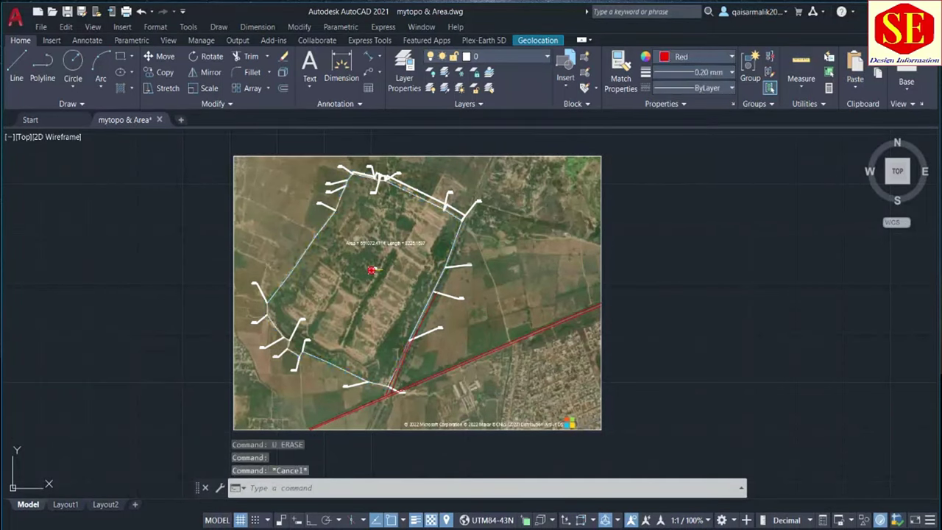
left_click(478, 201)
key("Escape")
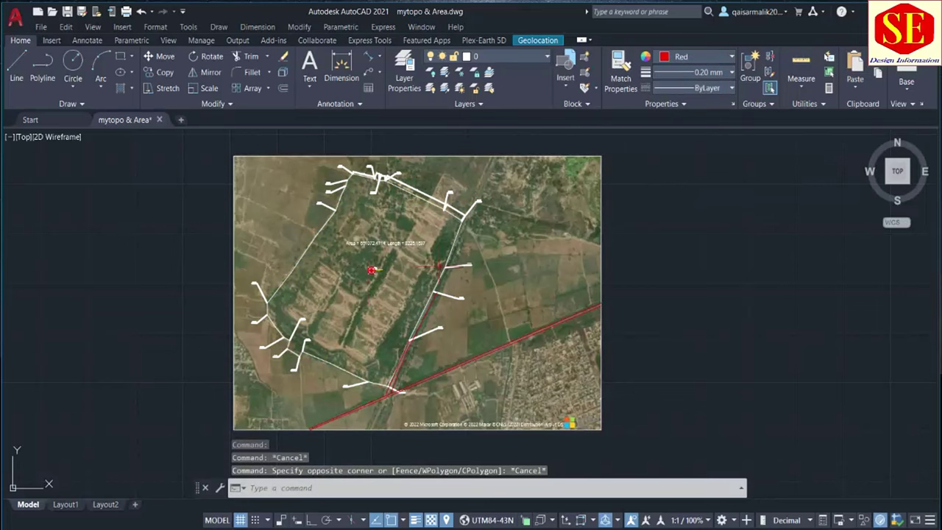
middle_click_drag(480, 245, 471, 272)
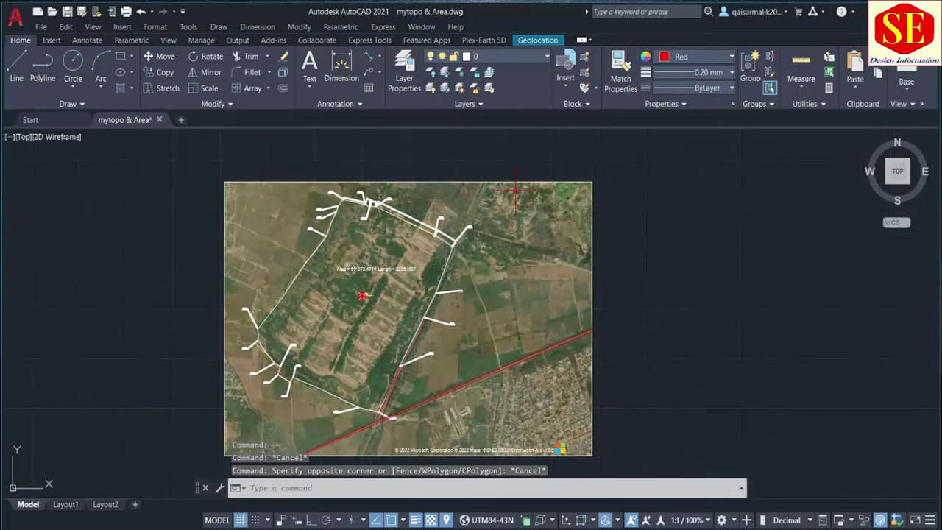
type("m")
key("Return")
left_click(622, 173)
left_click(577, 199)
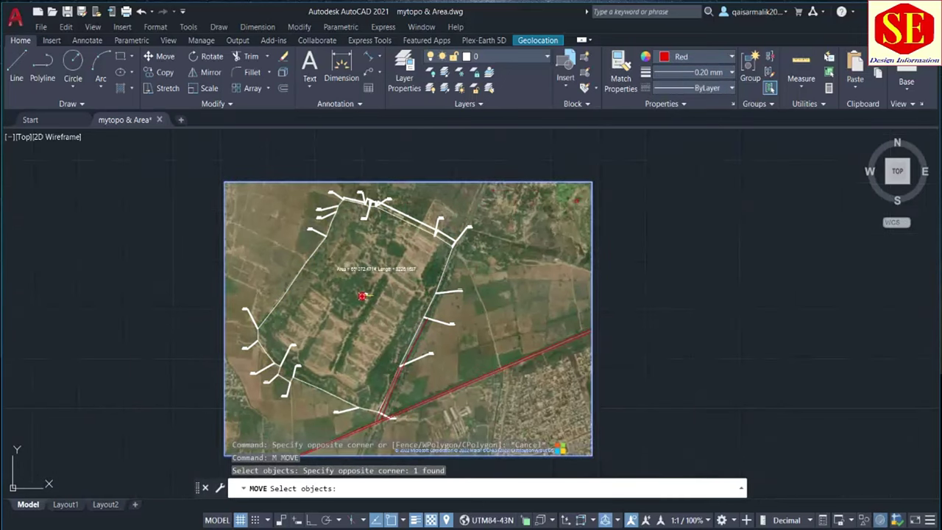
key("Return")
left_click(532, 159)
scroll(600, 159, "down", 2)
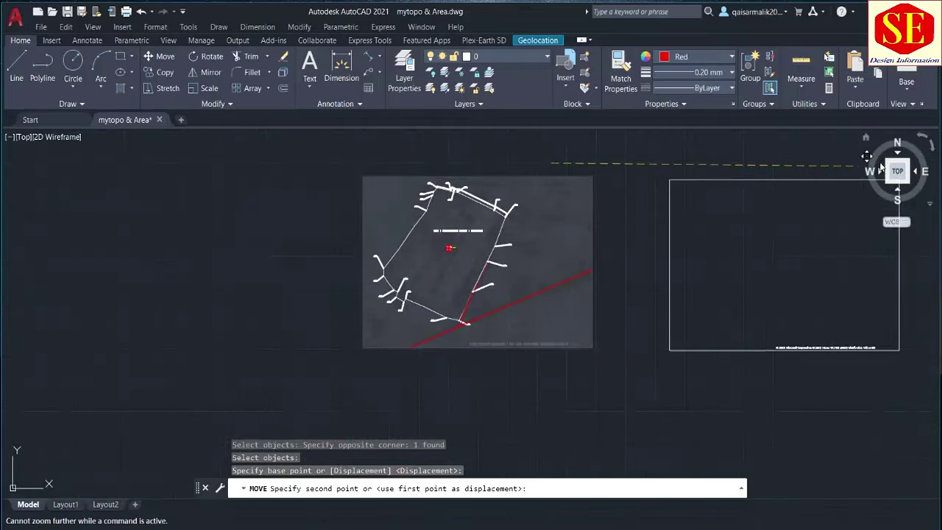
left_click(854, 168)
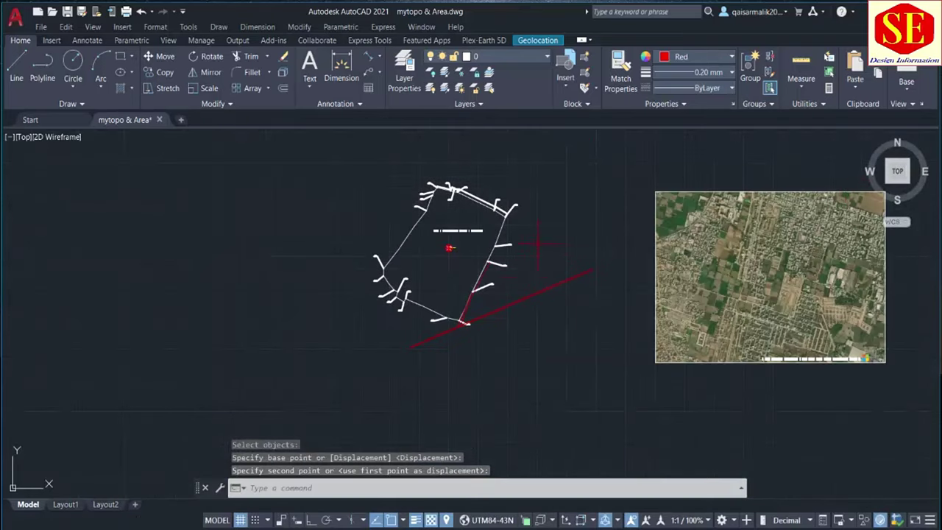
scroll(537, 244, "up", 2)
scroll(397, 250, "up", 2)
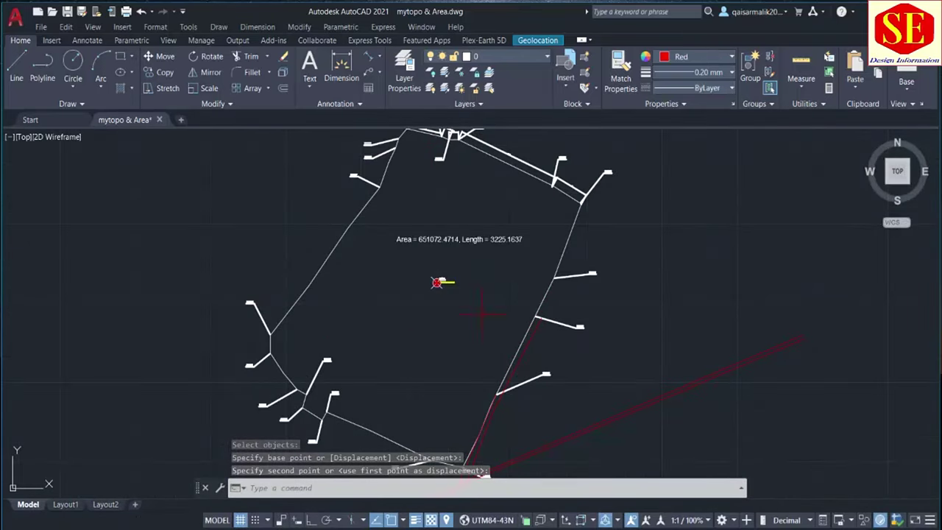
scroll(346, 269, "up", 2)
scroll(230, 179, "up", 4)
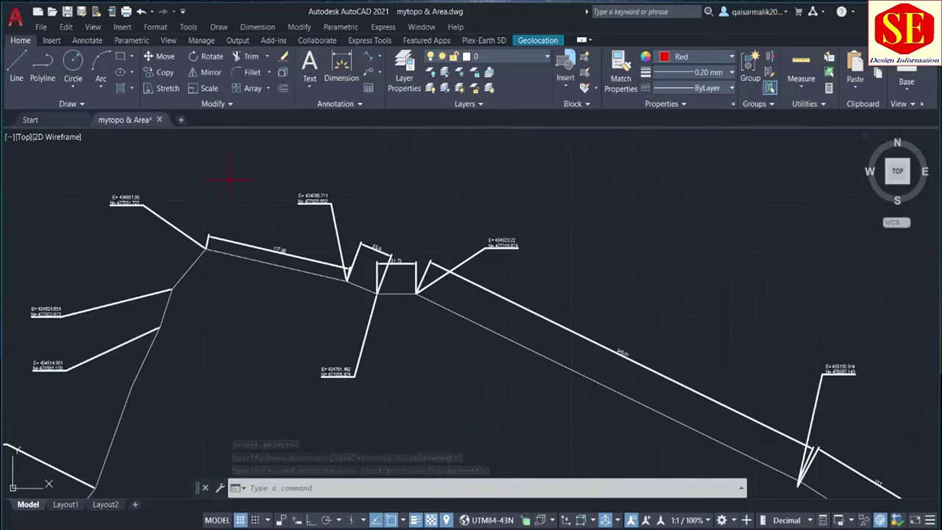
scroll(321, 312, "down", 3)
scroll(301, 358, "down", 3)
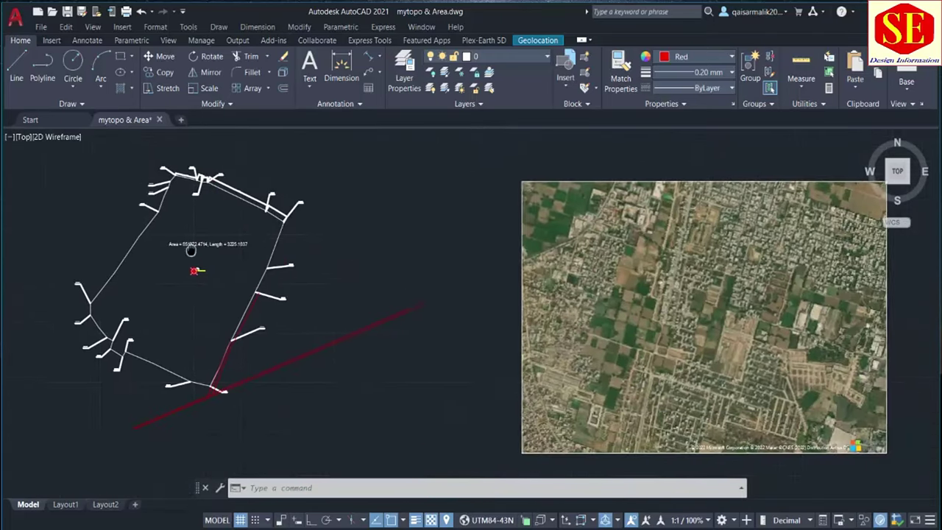
left_click(559, 153)
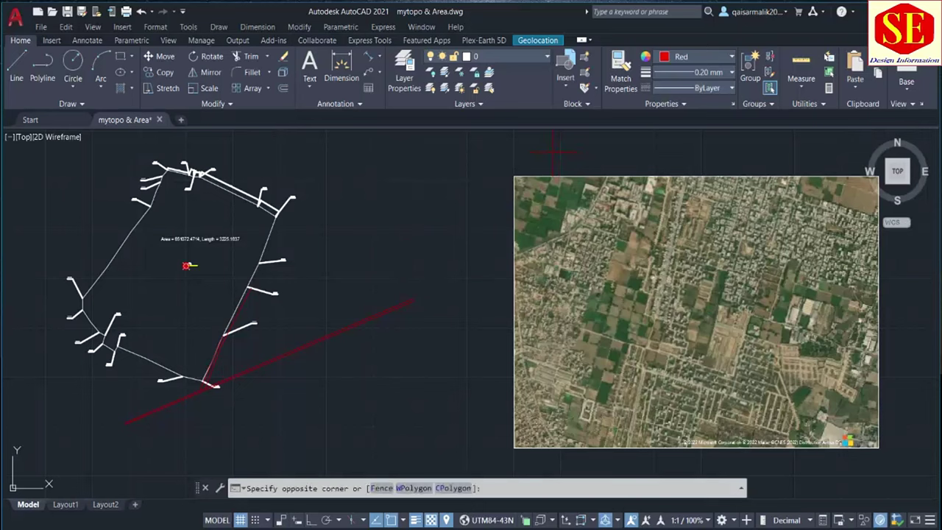
left_click(482, 213)
type("e")
key("Return")
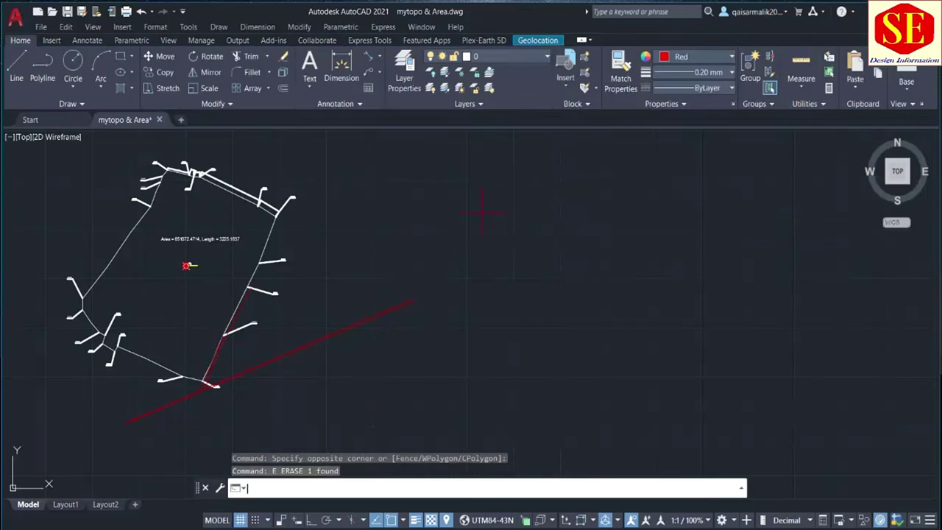
scroll(522, 238, "down", 3)
scroll(399, 184, "up", 1)
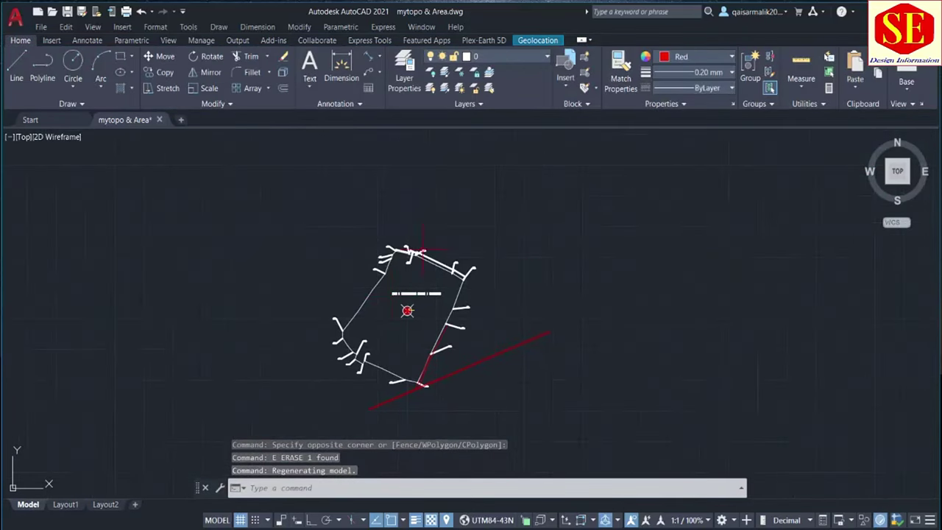
scroll(428, 335, "up", 3)
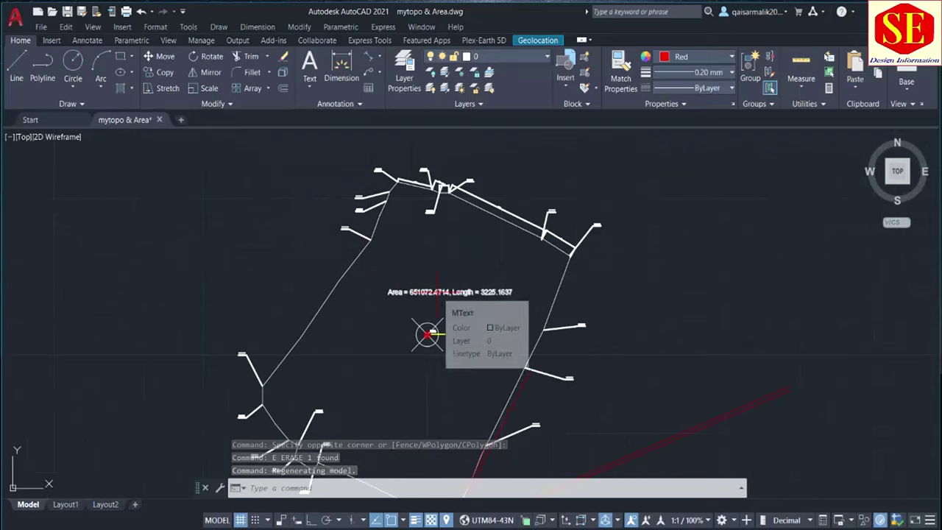
middle_click_drag(427, 335, 437, 280)
scroll(430, 273, "up", 2)
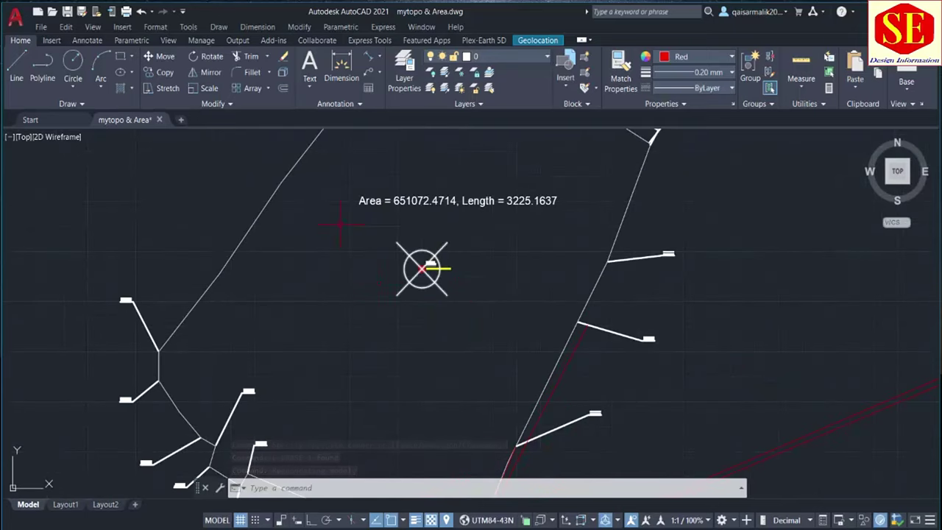
scroll(402, 267, "down", 2)
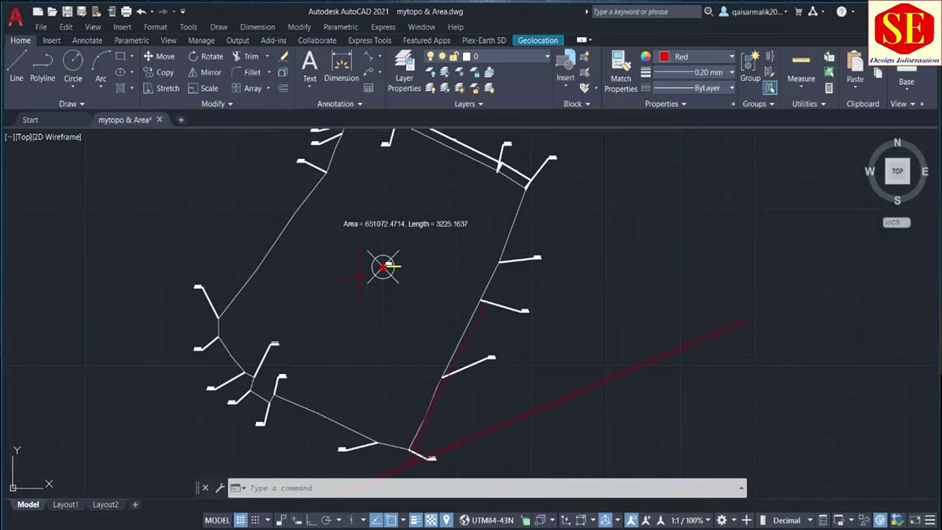
type("u")
key("Return")
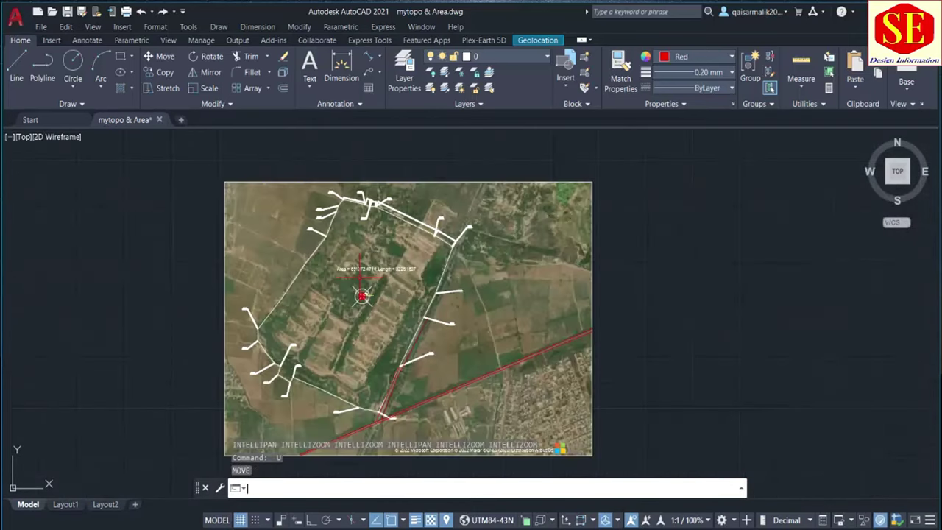
scroll(361, 296, "up", 3)
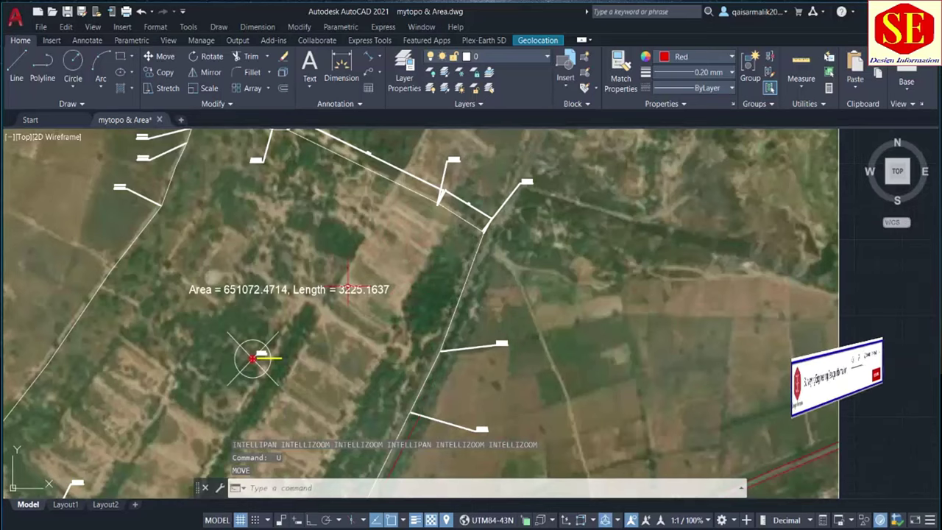
scroll(379, 327, "down", 1)
scroll(199, 309, "down", 1)
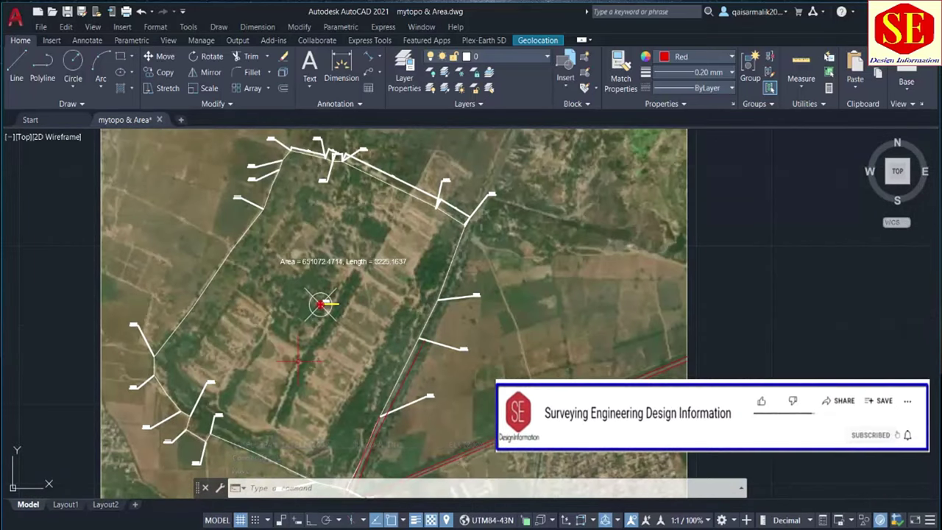
scroll(299, 360, "down", 1)
middle_click_drag(313, 325, 339, 274)
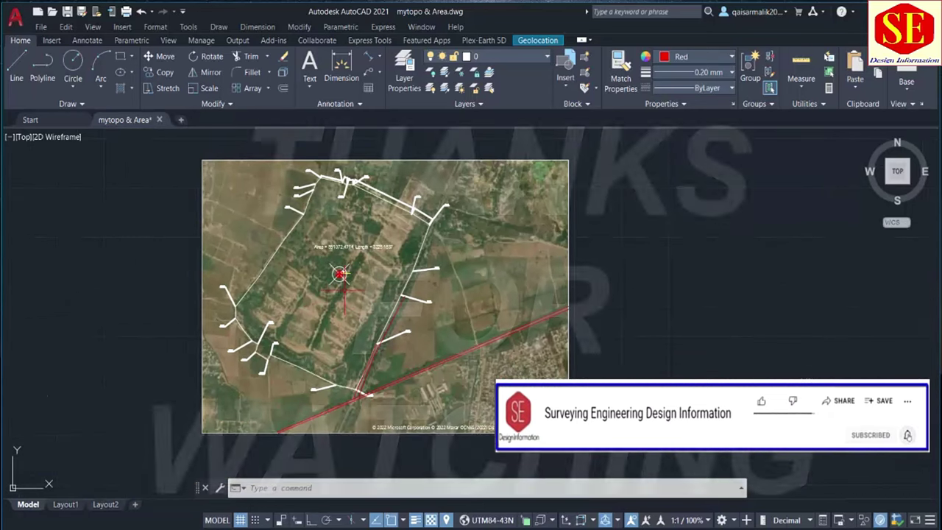